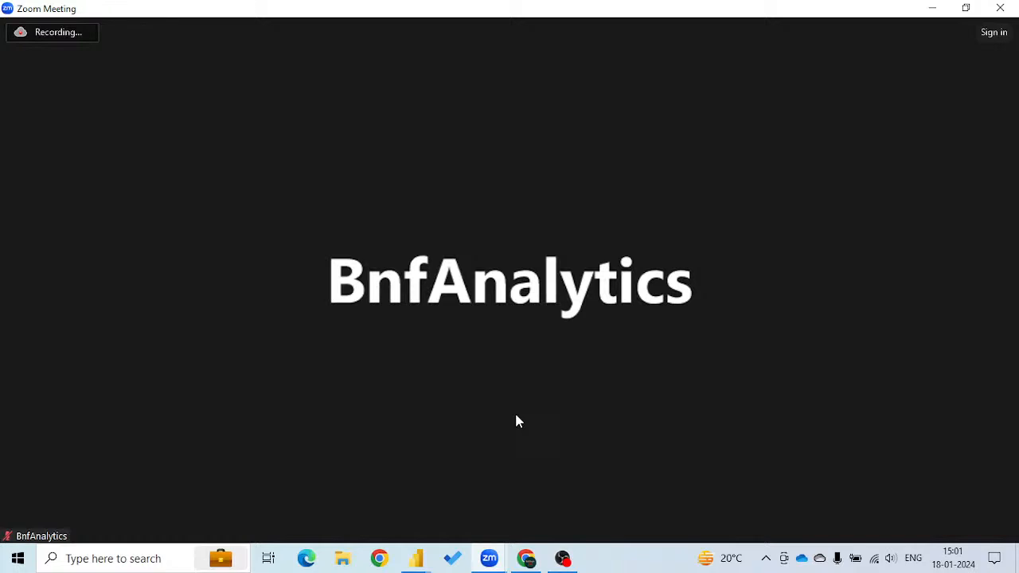
mouse_move(518, 426)
click(34, 520)
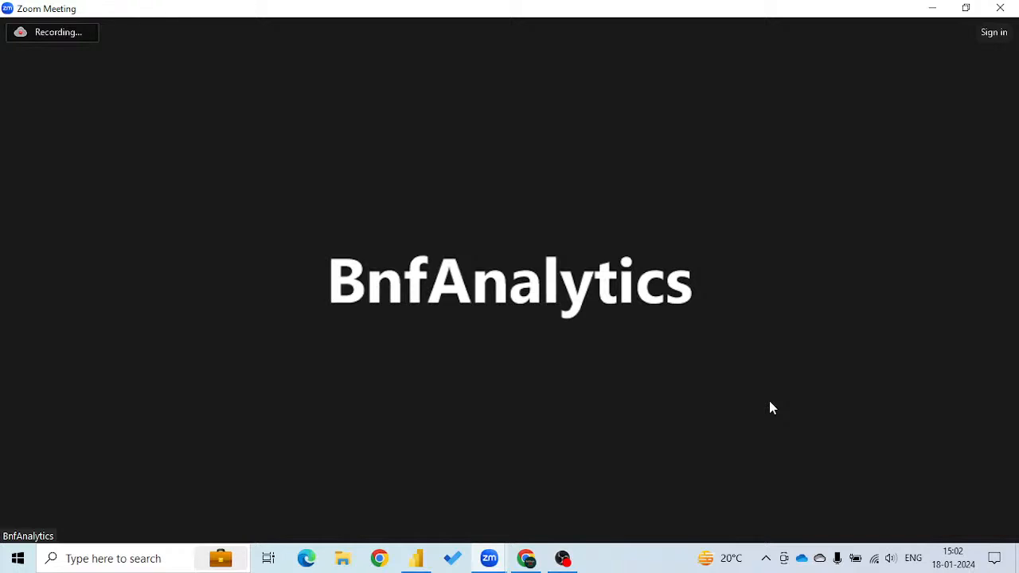
mouse_move(735, 407)
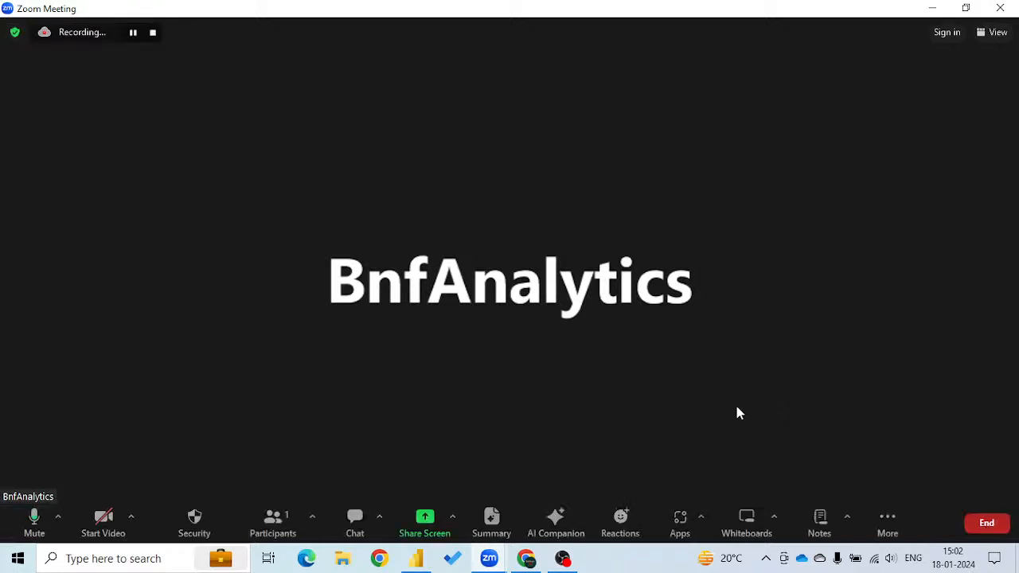
Switch to Chrome, search the web for "power bi" and open Microsoft's Power BI product page.
click(380, 563)
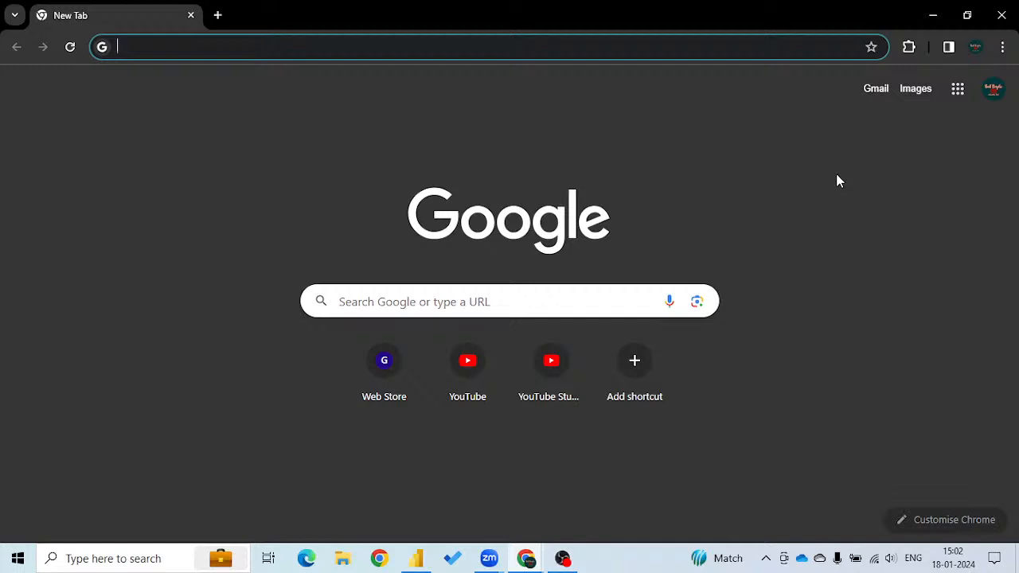
text(power bi)
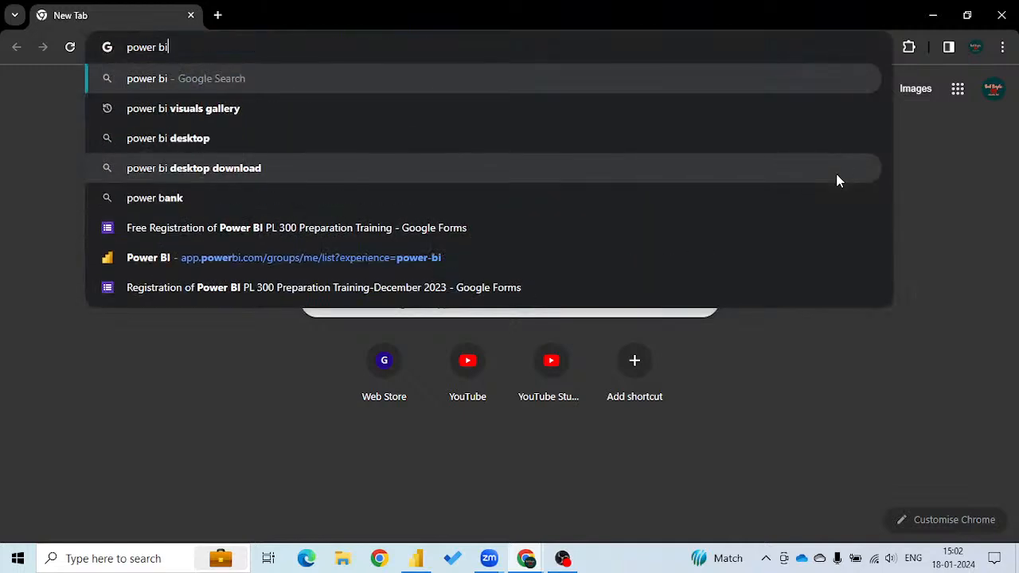
key(Return)
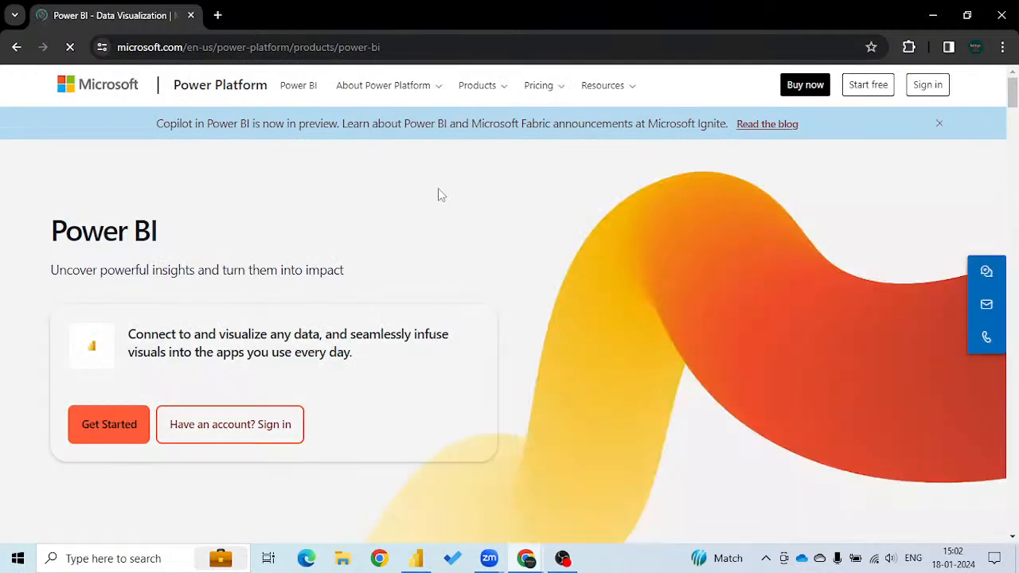
click(477, 86)
mouse_move(501, 126)
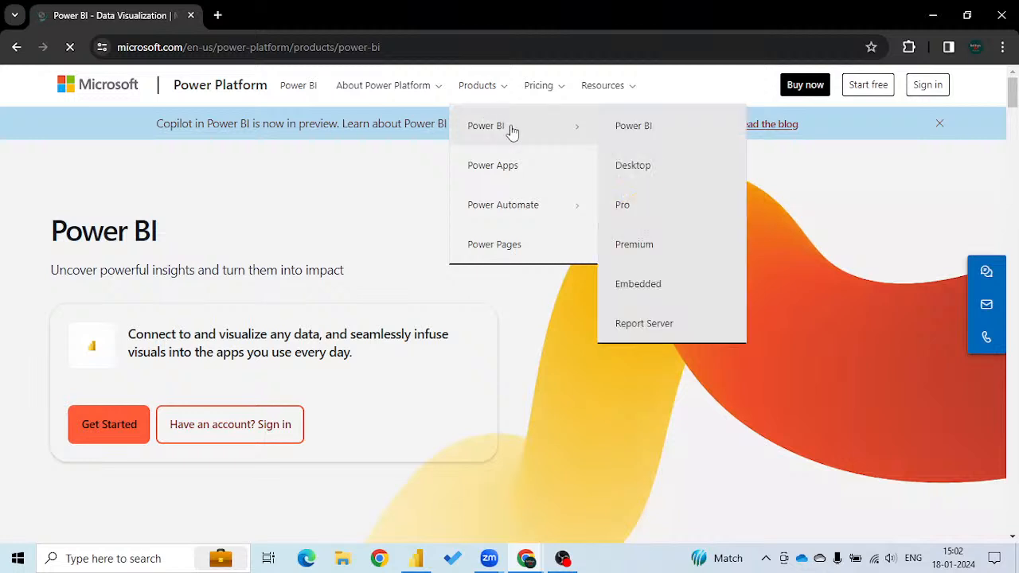
click(512, 129)
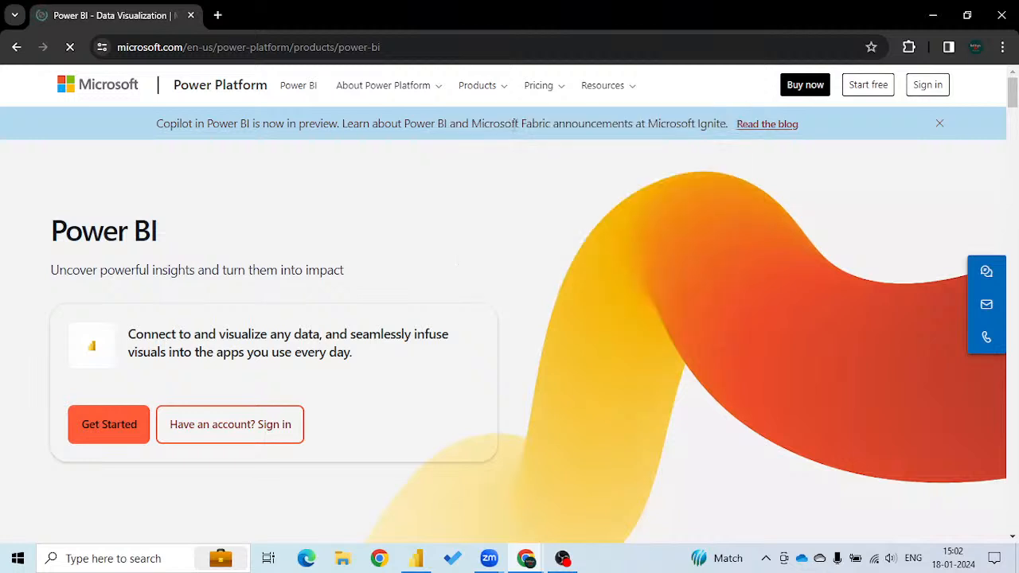
click(480, 93)
click(509, 130)
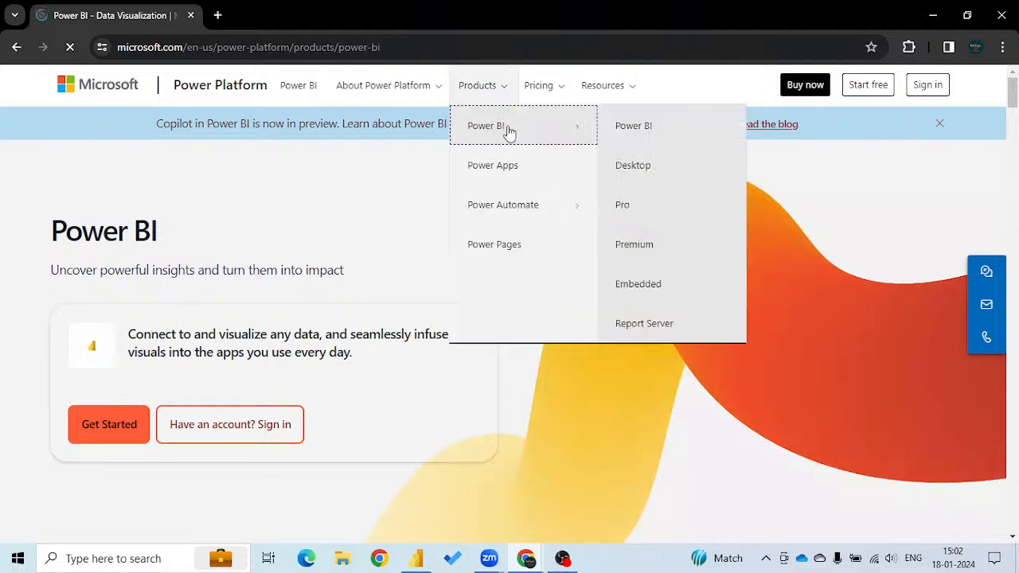
click(630, 131)
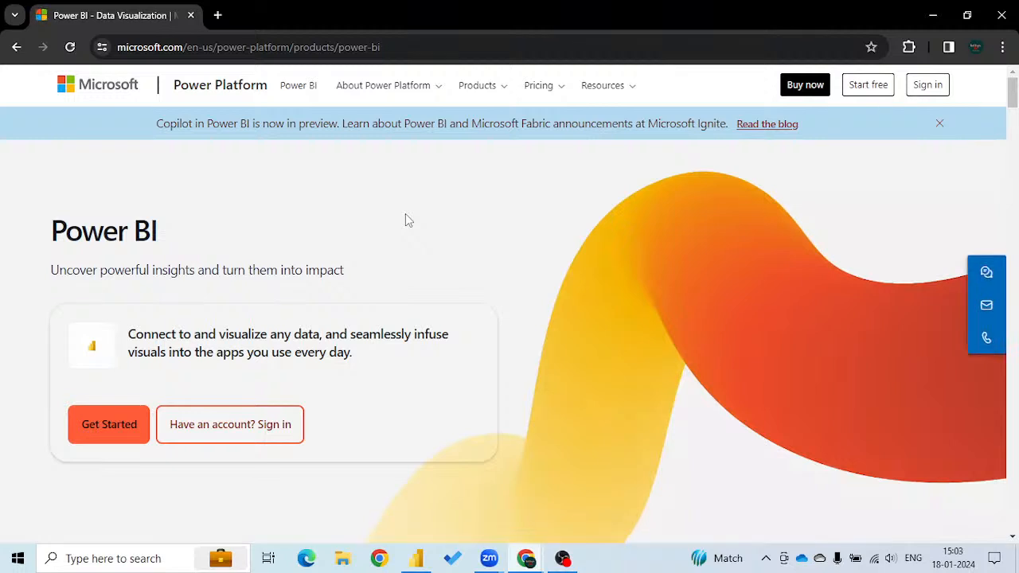
Open the Power BI Desktop product page and go to its download and language options.
click(483, 90)
mouse_move(519, 130)
click(633, 166)
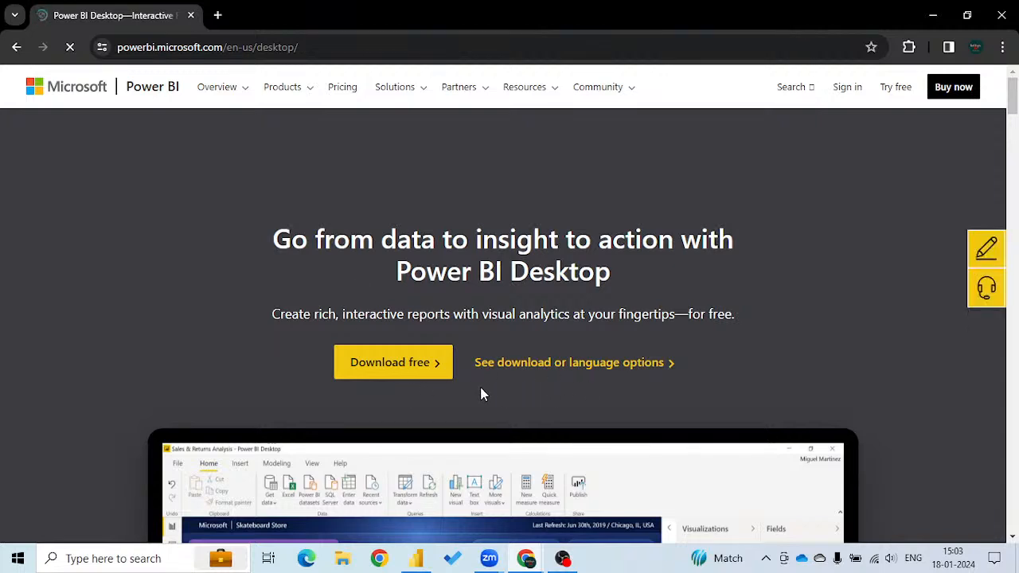
click(569, 366)
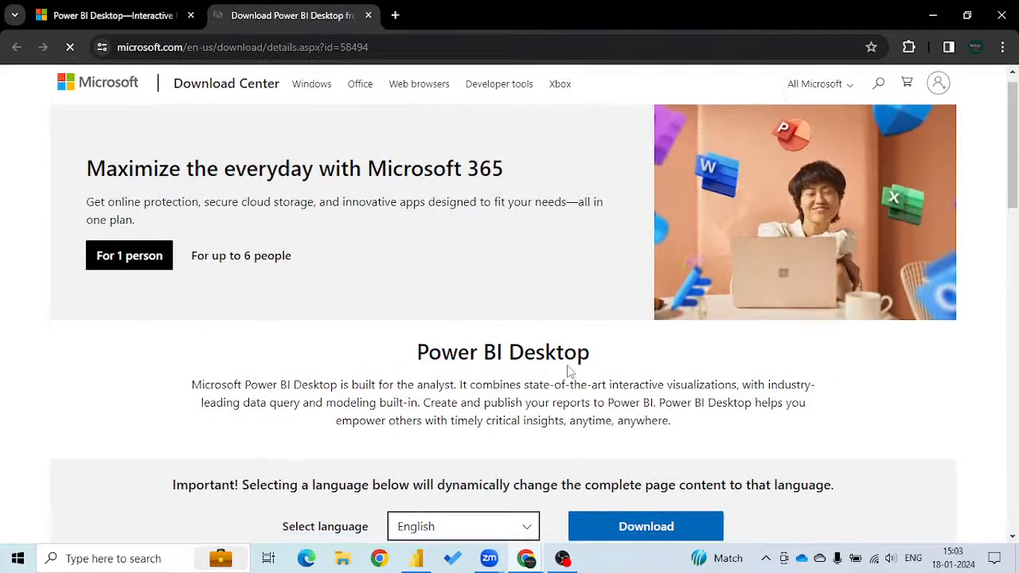
Download the 64-bit English installer PBIDesktopSetup_x64.exe from the Microsoft Download Center.
scroll(568, 370, down, 2)
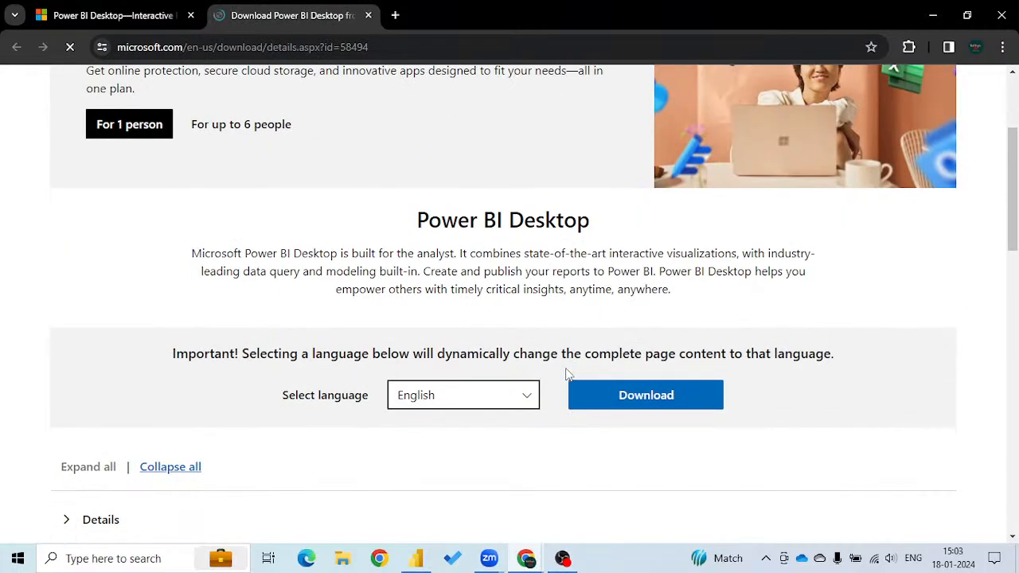
click(631, 397)
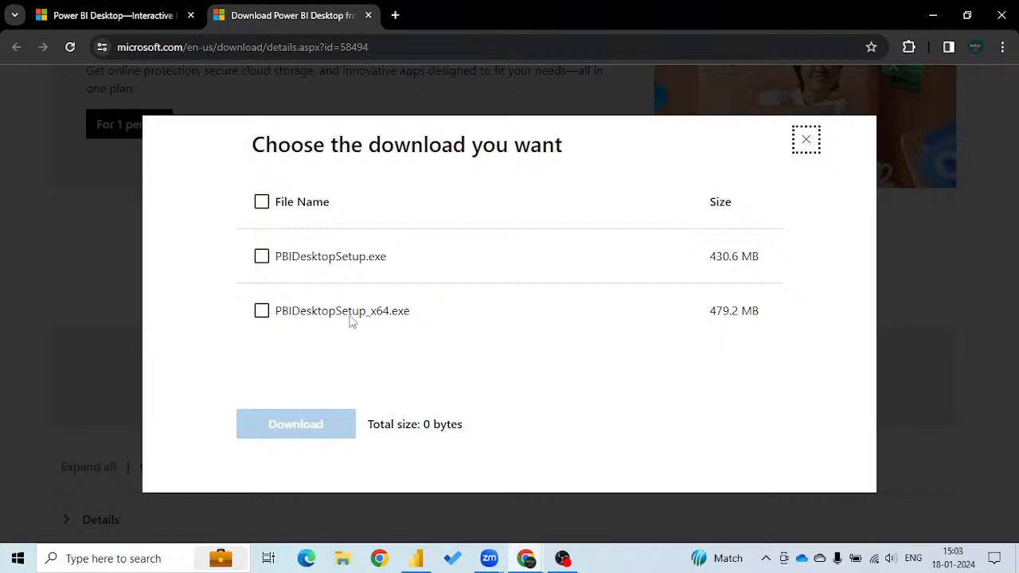
click(262, 313)
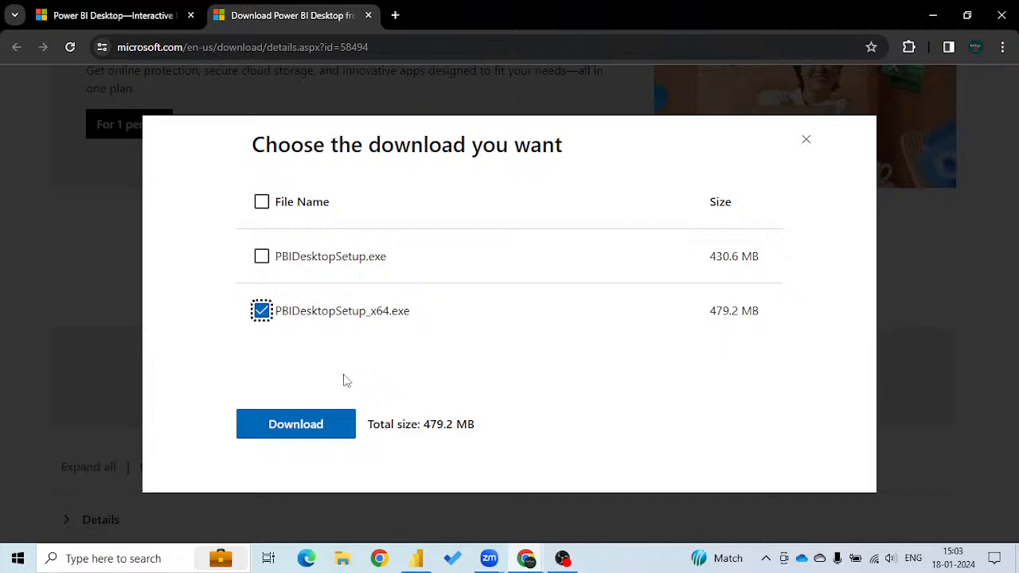
click(296, 424)
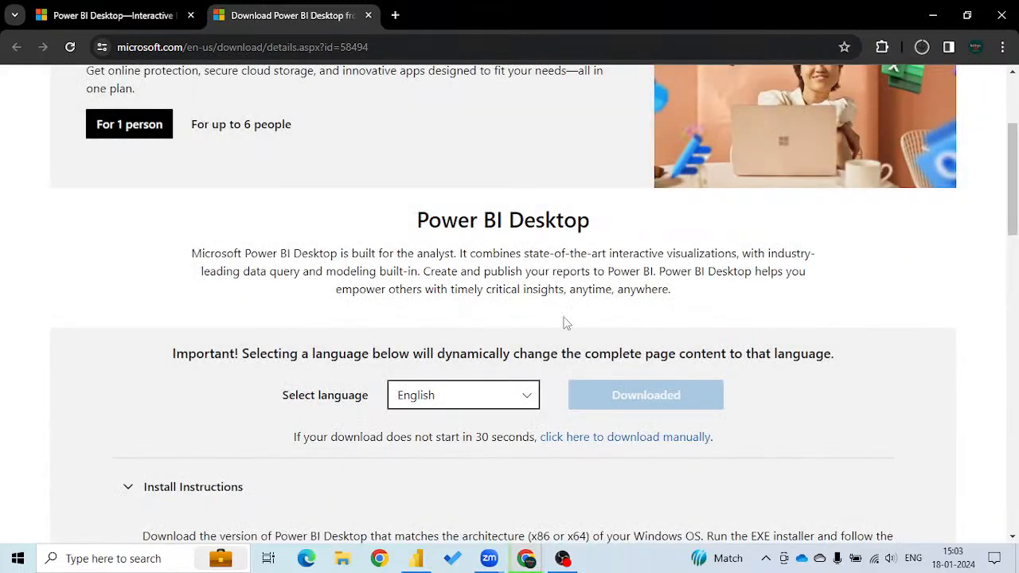
Check the progress of the installer in the browser's recent downloads, then dismiss the download history.
click(921, 49)
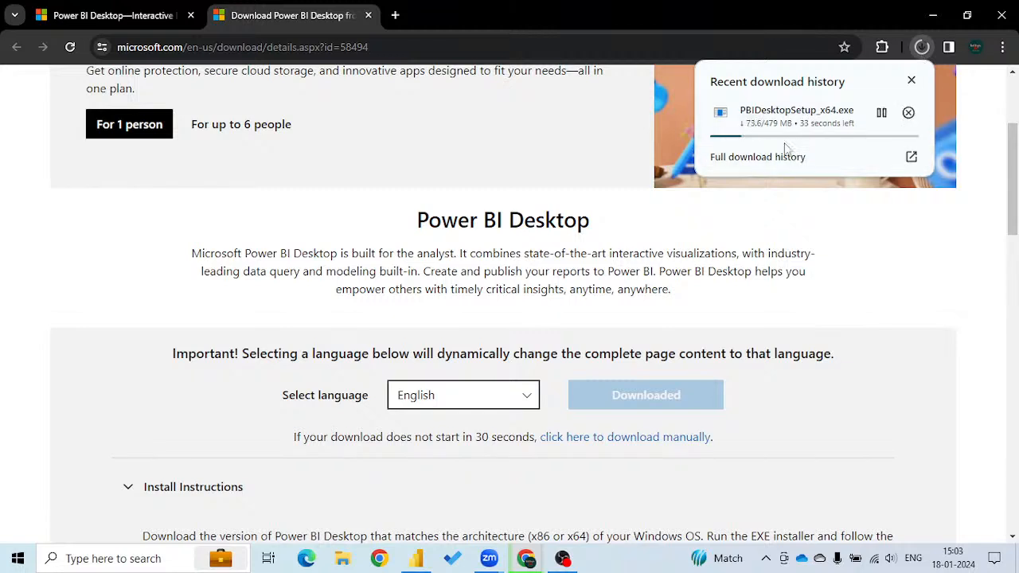
mouse_move(790, 153)
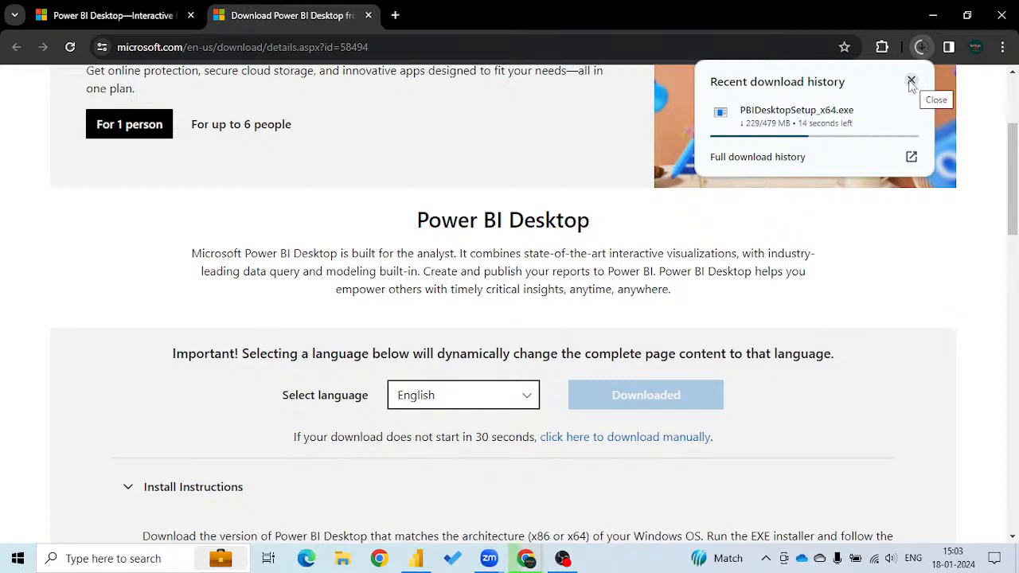
click(912, 82)
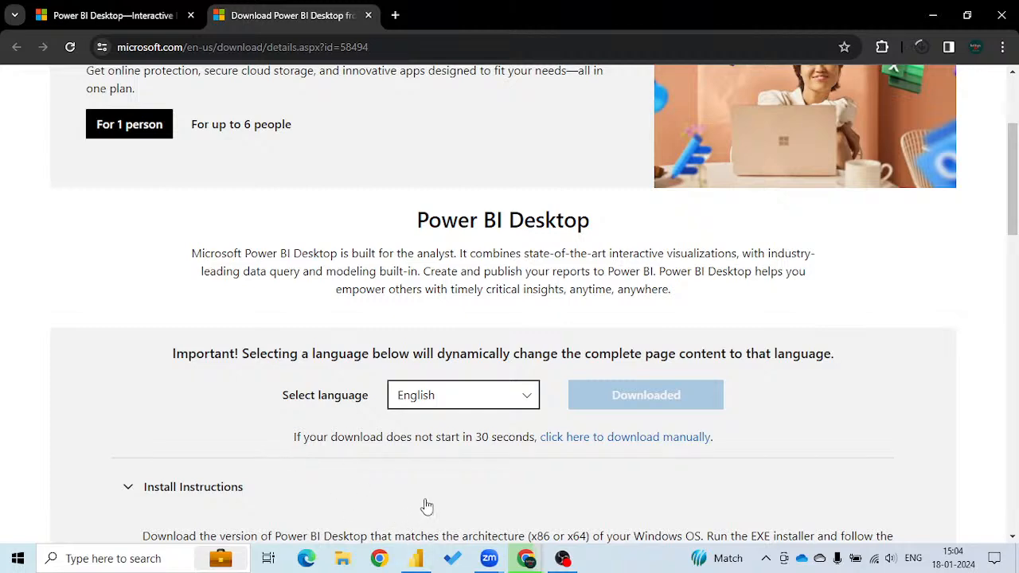
Switch to Power BI Desktop, dismiss its start screen and expand the Filters and Data panes.
click(416, 558)
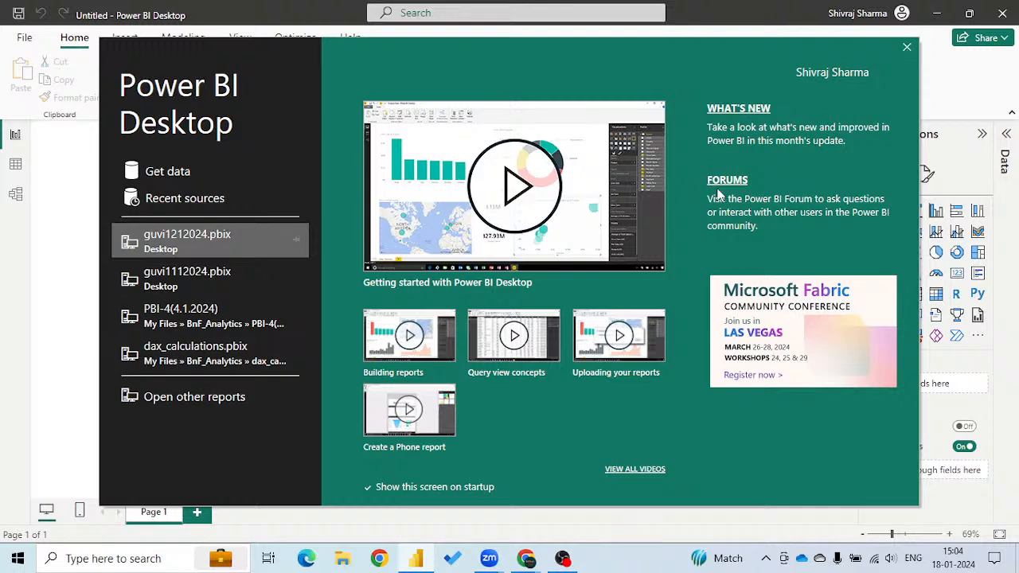
click(907, 49)
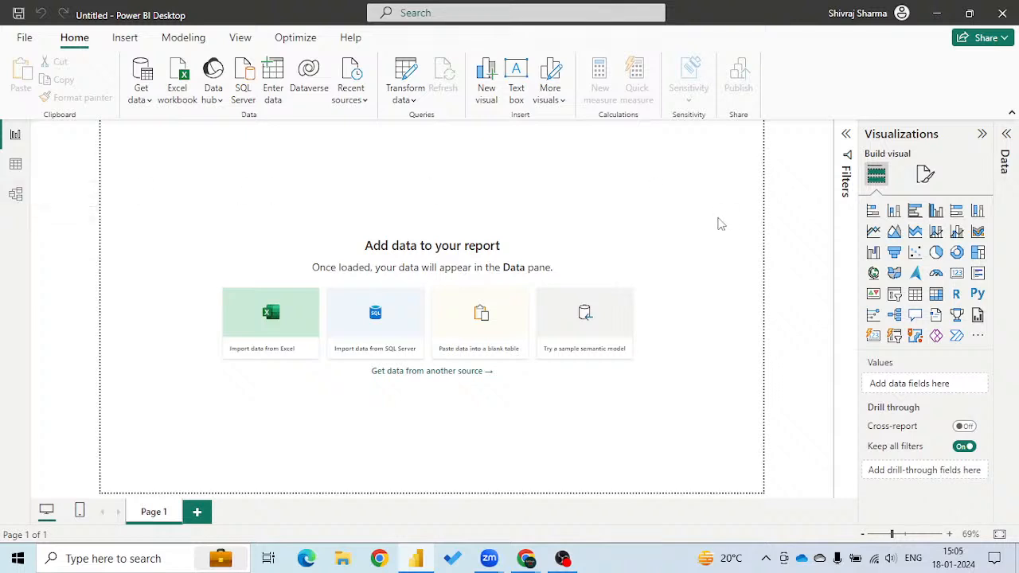
click(847, 136)
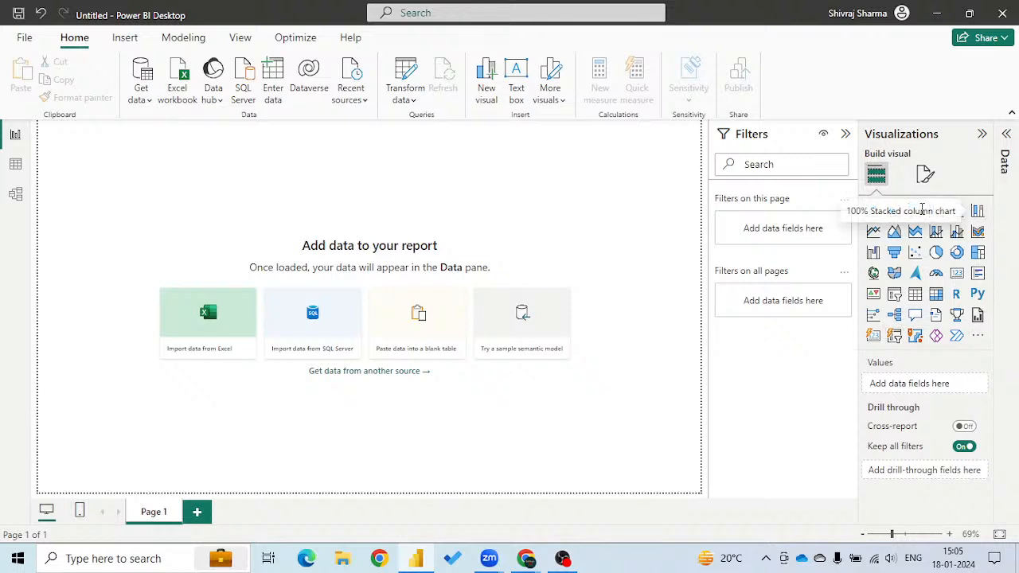
click(1005, 142)
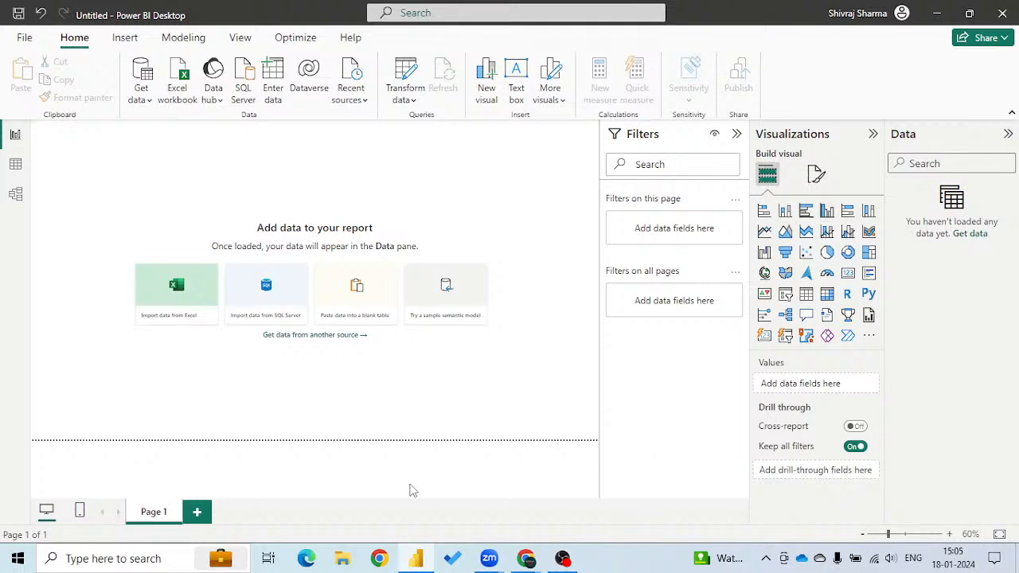
Switch to a new Chrome window, search the web for "kaggle" and open the Kaggle website.
click(379, 558)
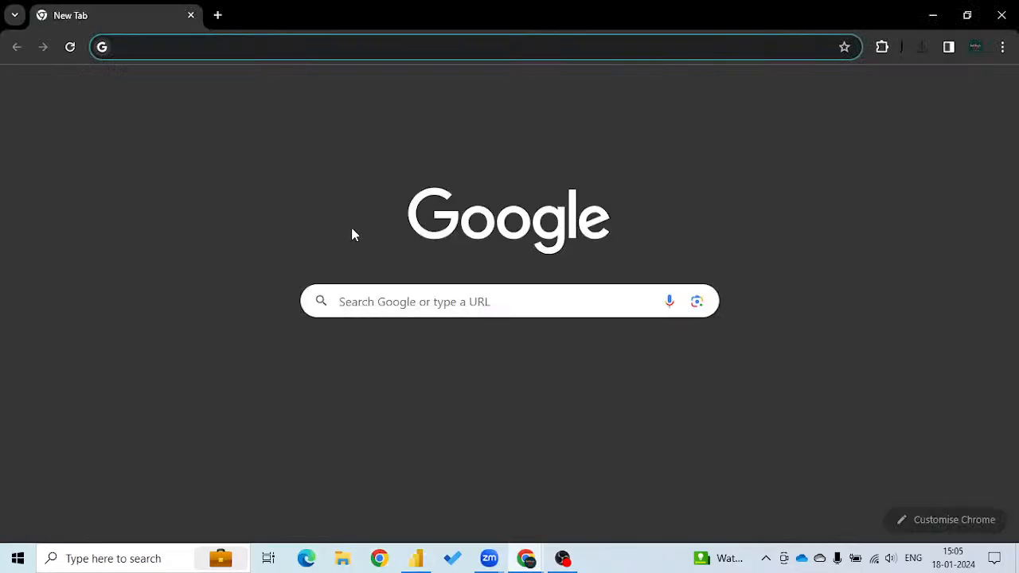
text(kaggle)
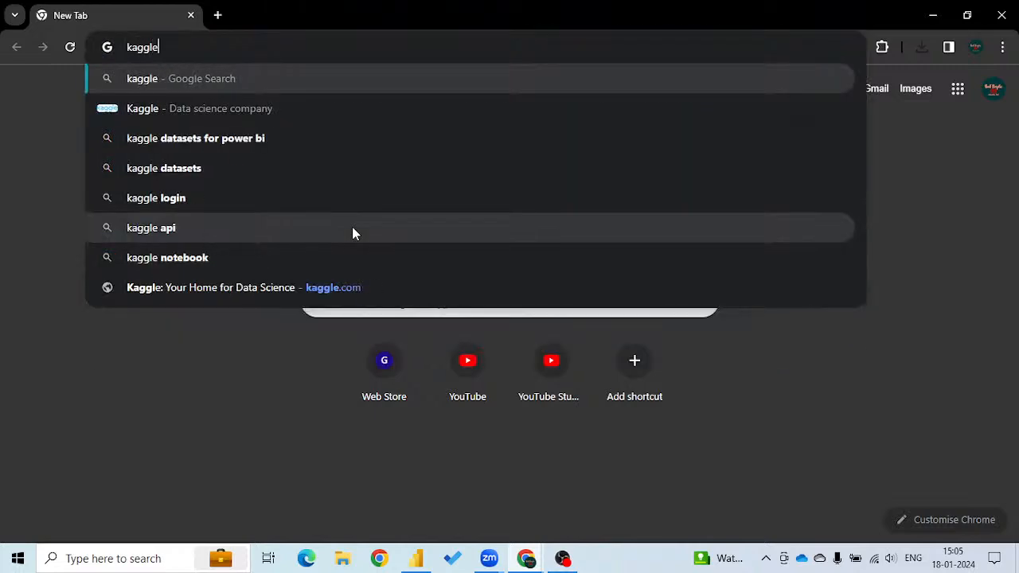
key(Return)
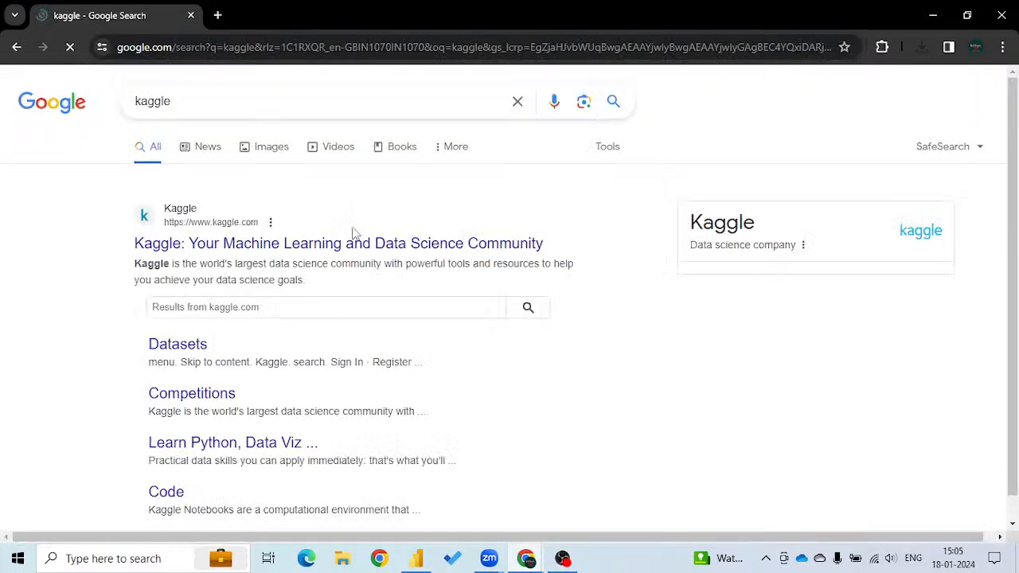
click(301, 254)
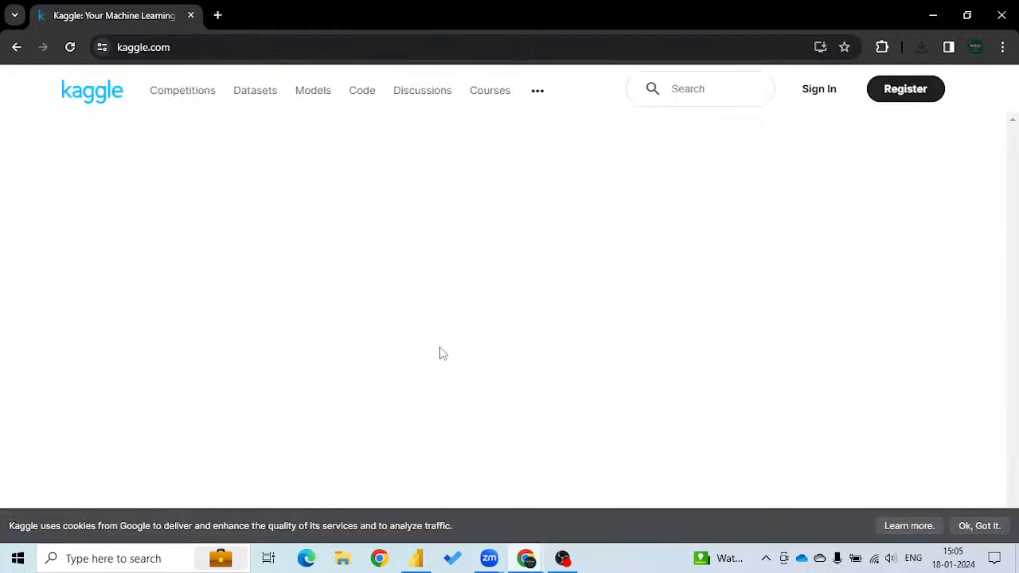
Sign in to Kaggle with one of the saved Google accounts.
click(819, 91)
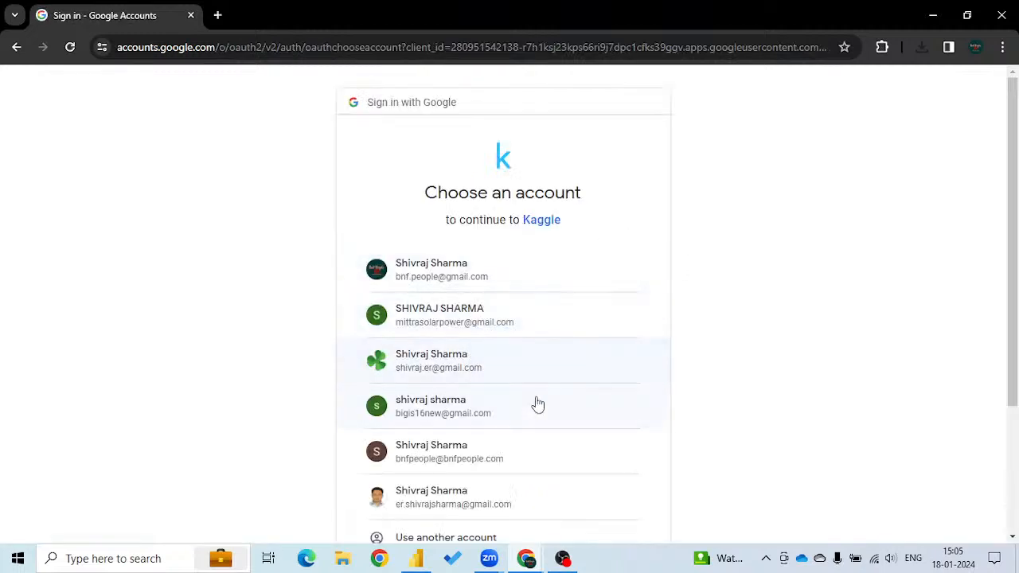
scroll(473, 478, down, 1)
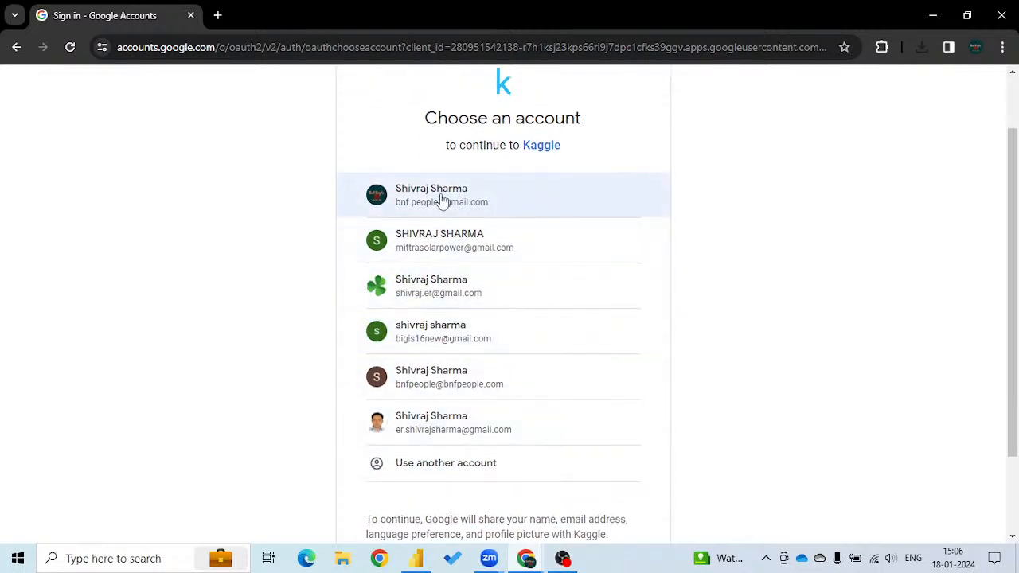
click(441, 390)
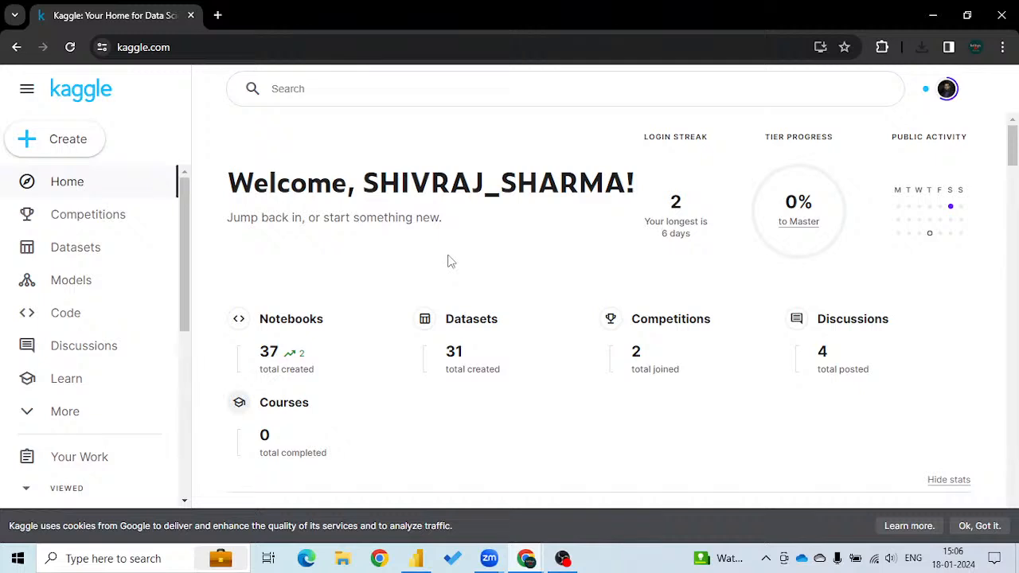
Look over Kaggle's Datasets page and search the site for "sample superstore".
click(78, 250)
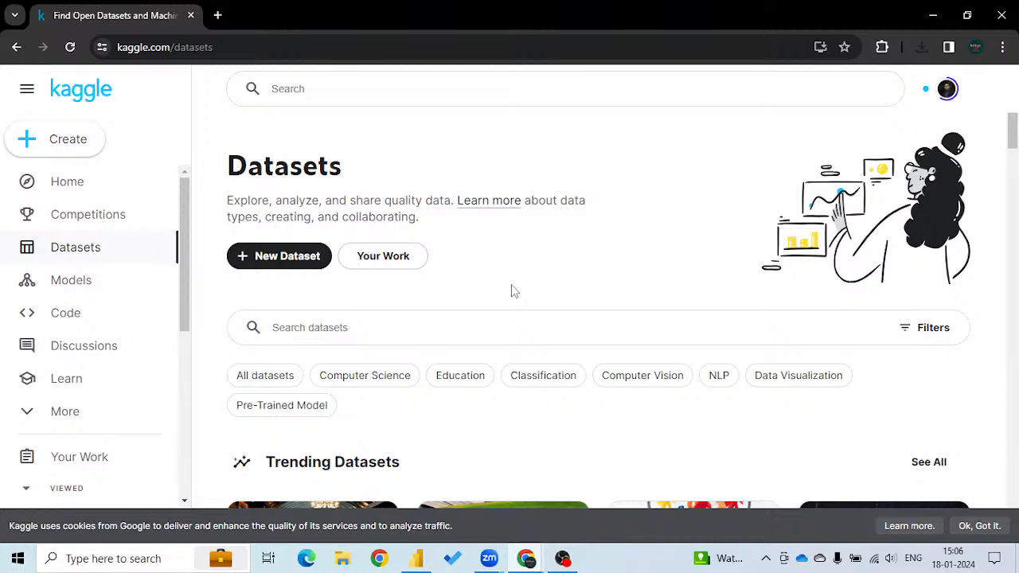
scroll(514, 291, down, 5)
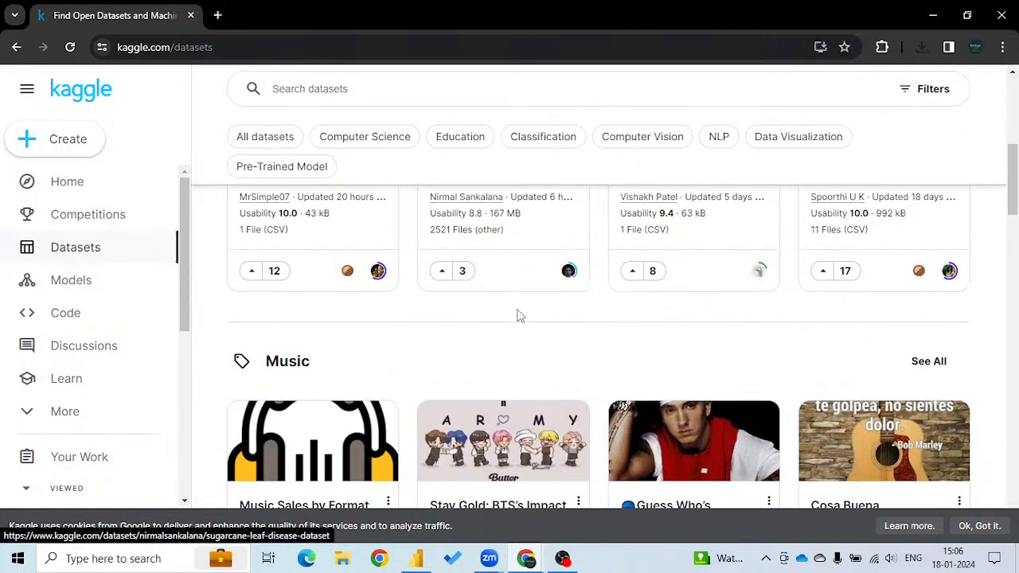
scroll(501, 372, up, 5)
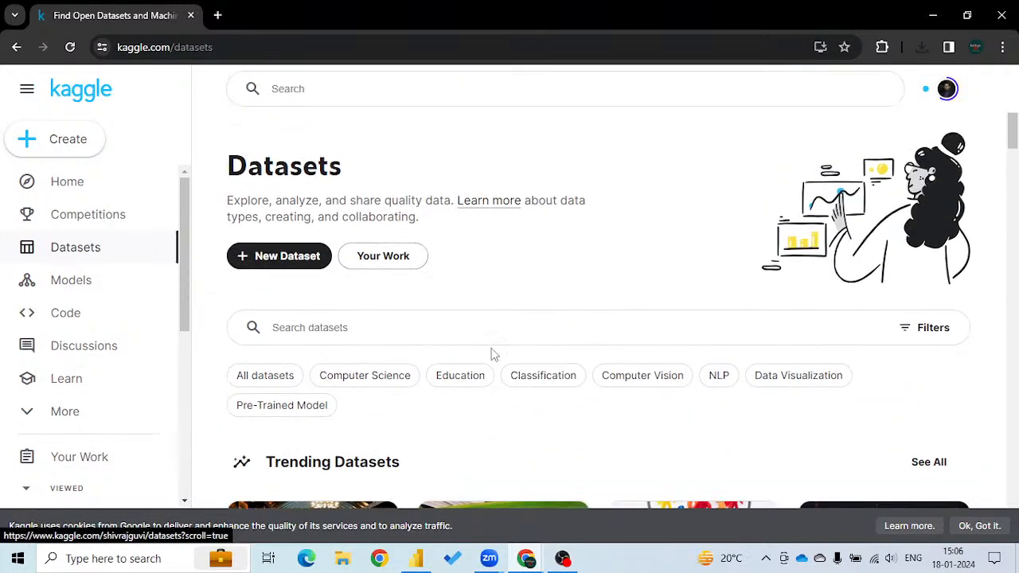
click(311, 89)
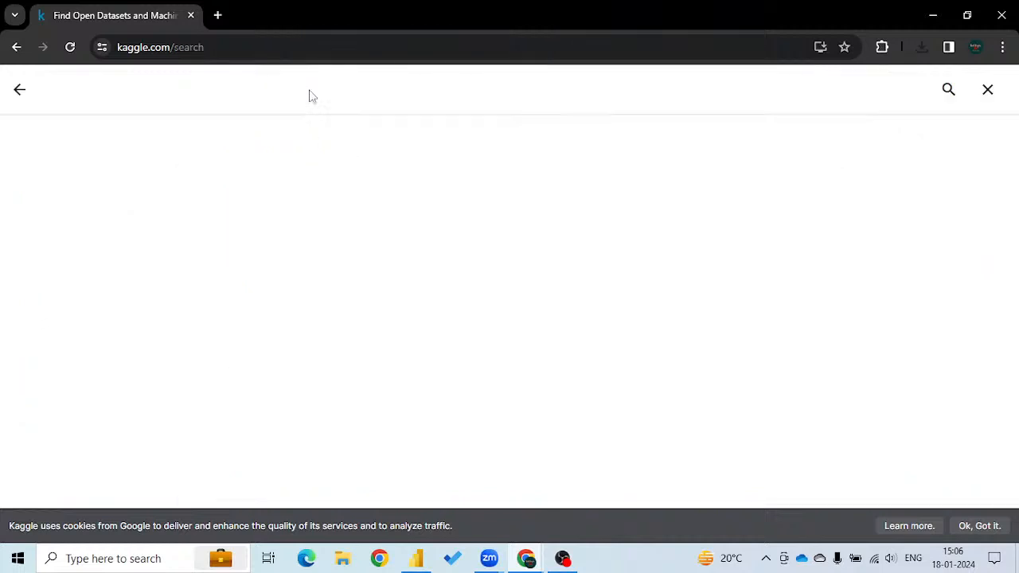
text(sample)
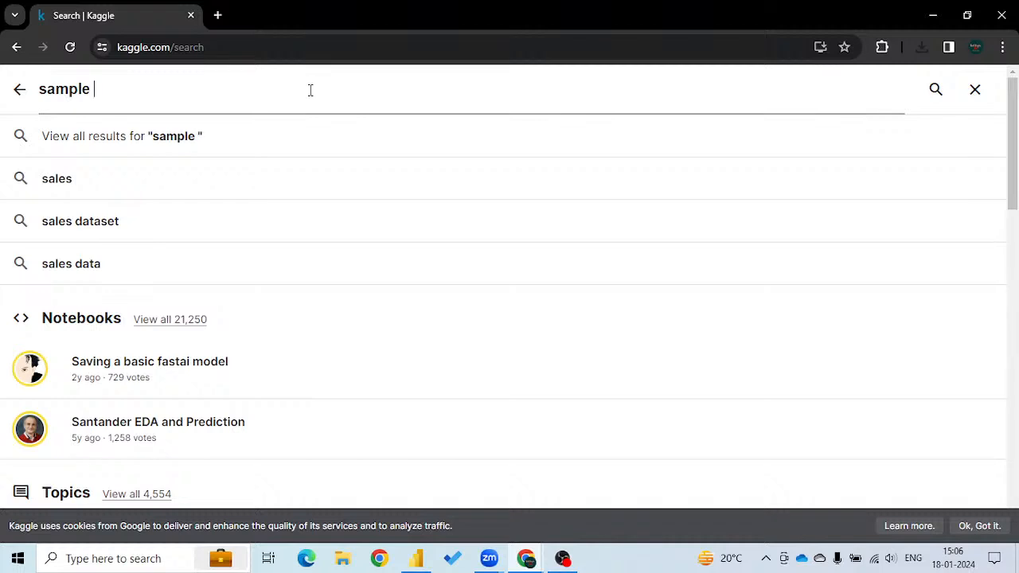
text( super)
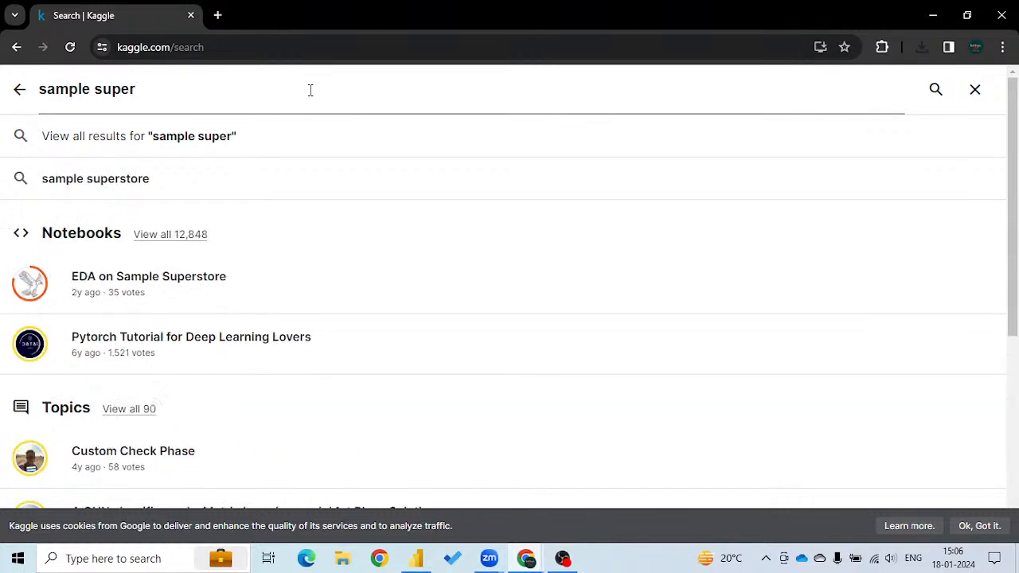
text(store)
key(Return)
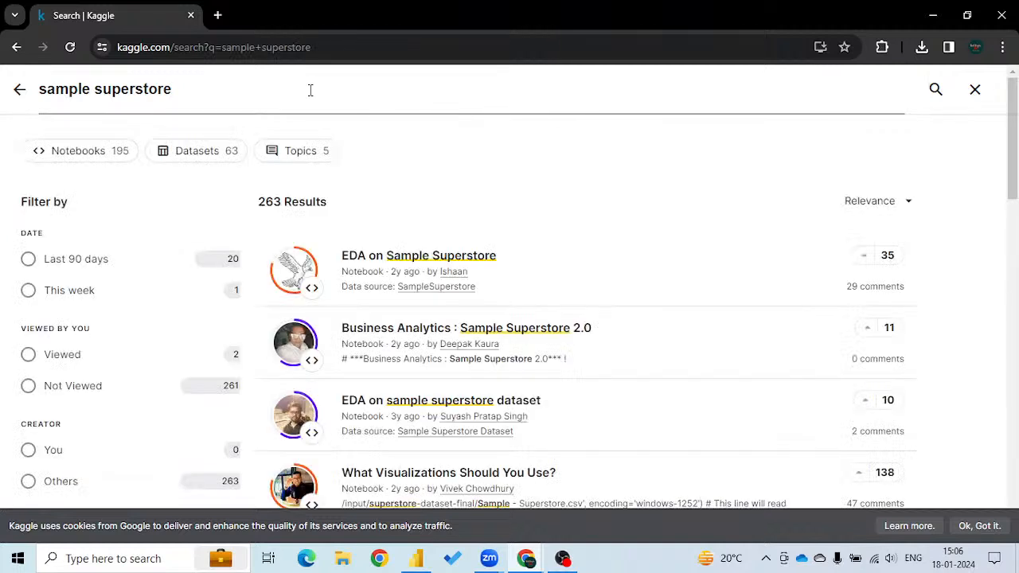
Remove "sample" from the search text and use the suggested search "superstore dataset".
click(96, 90)
key(BackSpace)
key(BackSpace)
key(BackSpace)
key(BackSpace)
key(BackSpace)
key(BackSpace)
key(BackSpace)
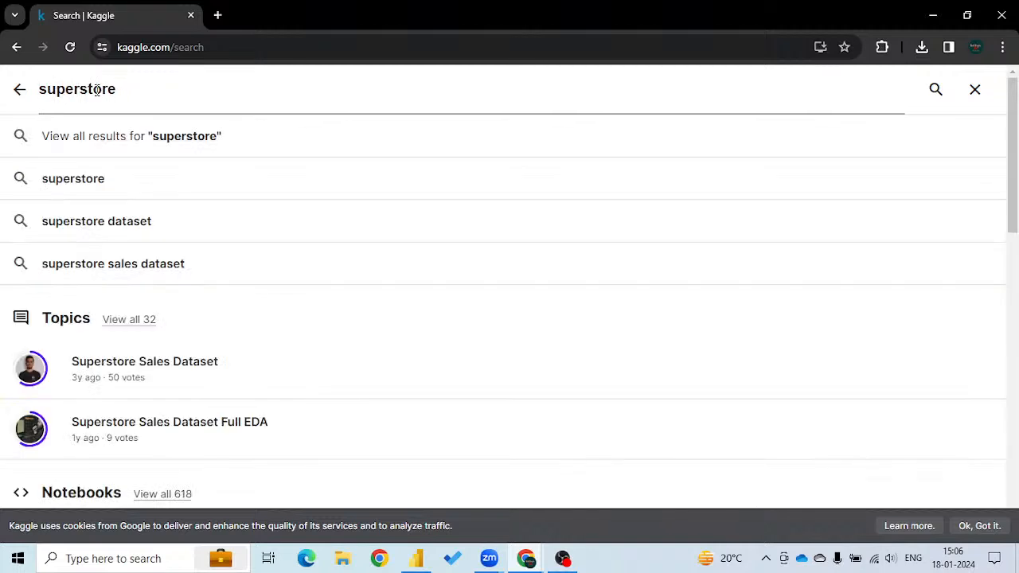
click(104, 224)
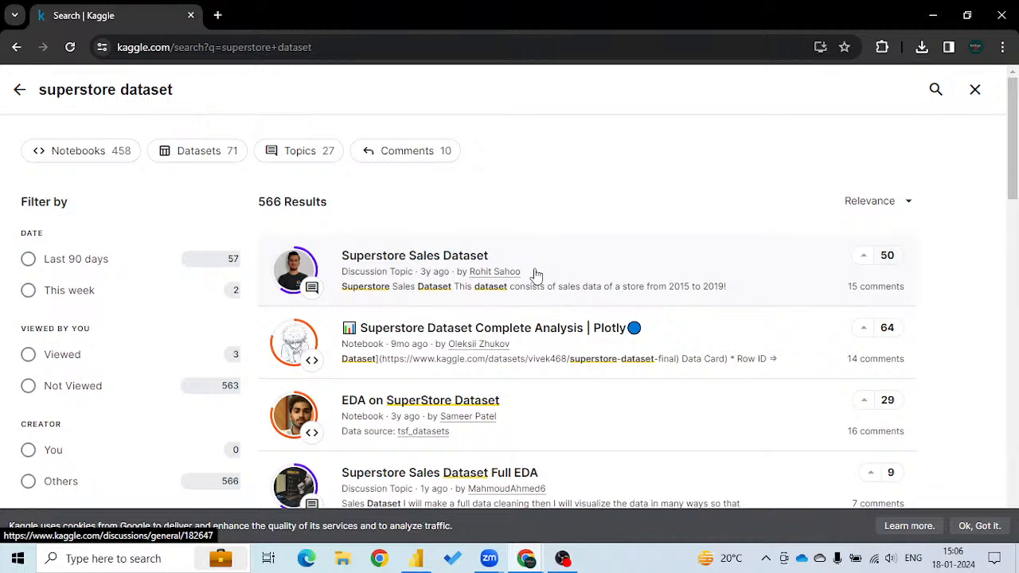
Keep the results sorted by Relevance, open the result of type Dataset titled "Superstore Dataset" and download it.
click(905, 206)
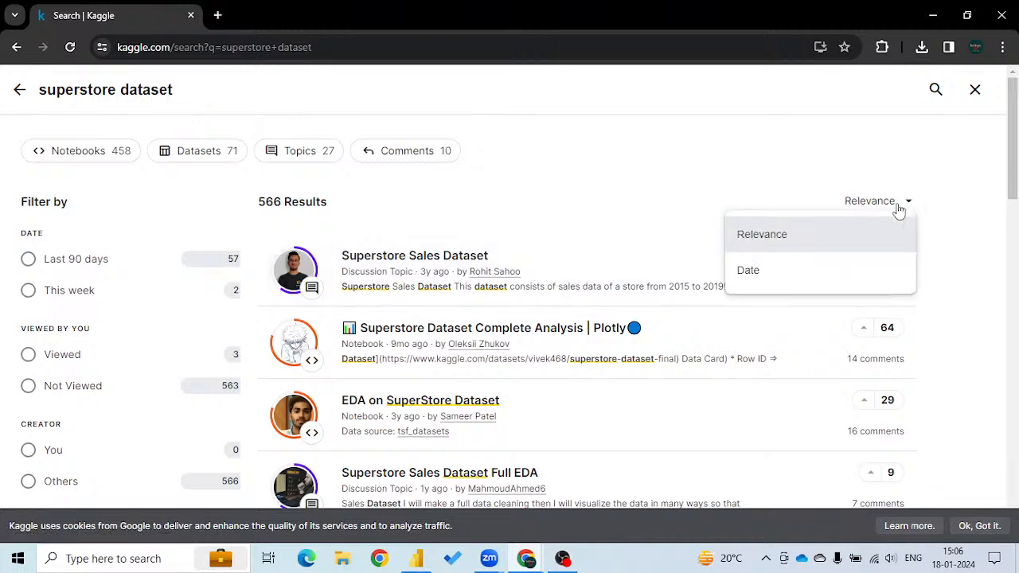
click(769, 250)
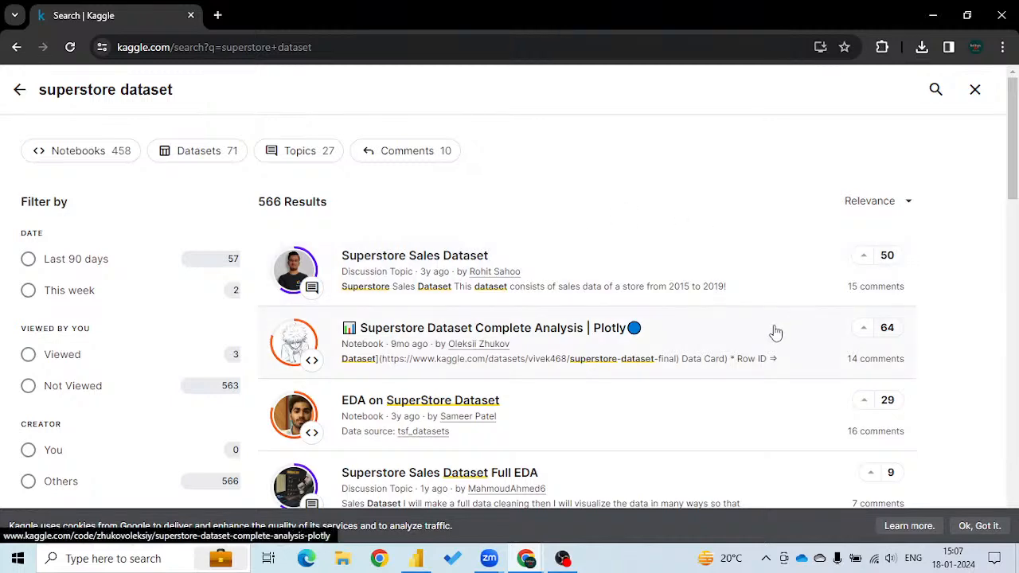
scroll(551, 348, down, 1)
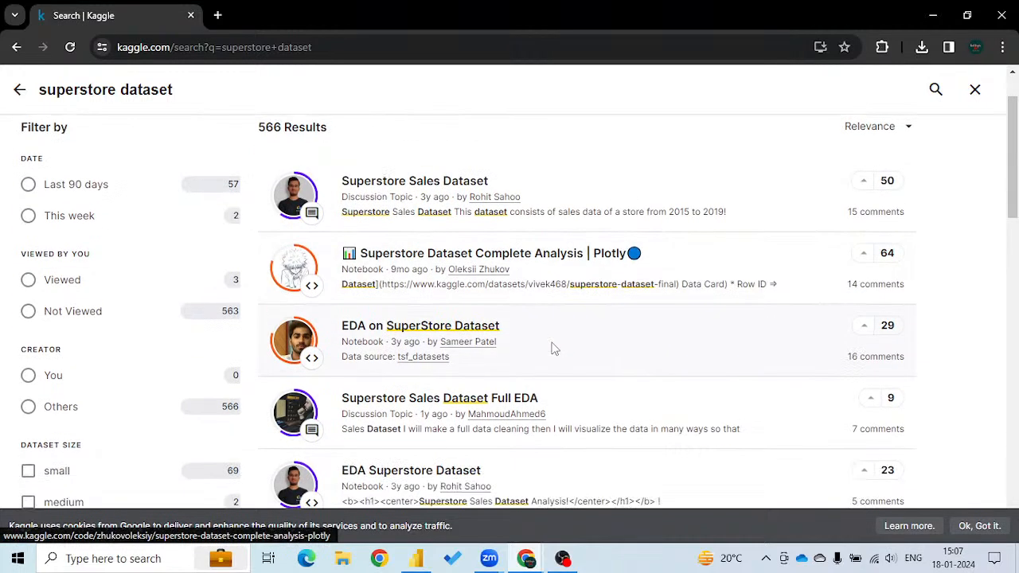
scroll(555, 348, down, 4)
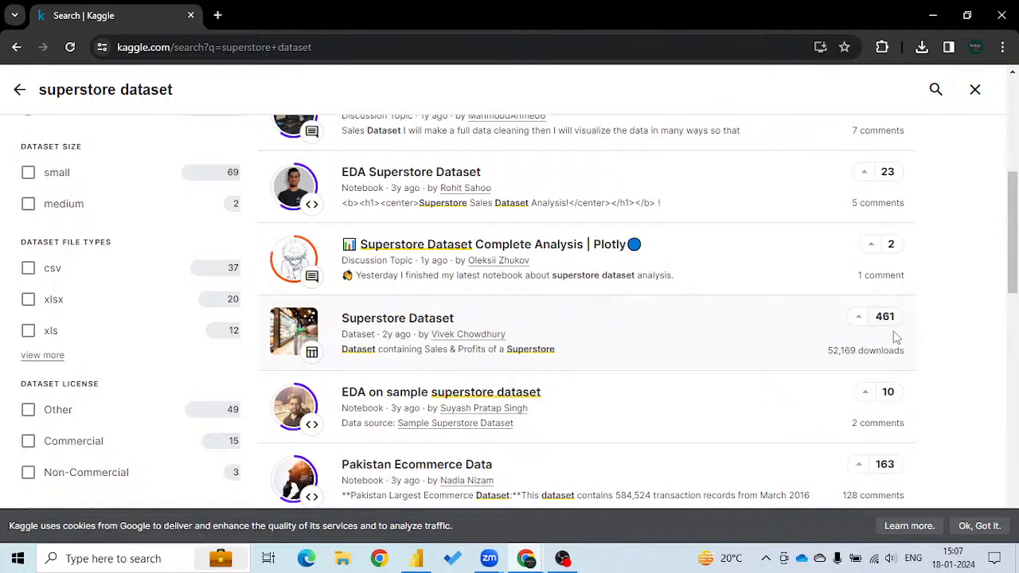
click(373, 319)
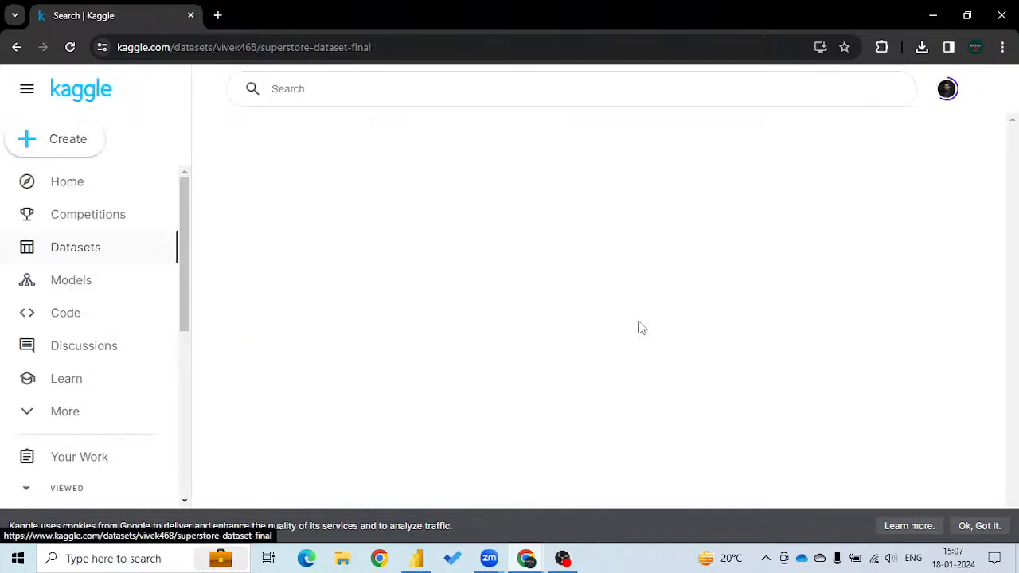
click(812, 156)
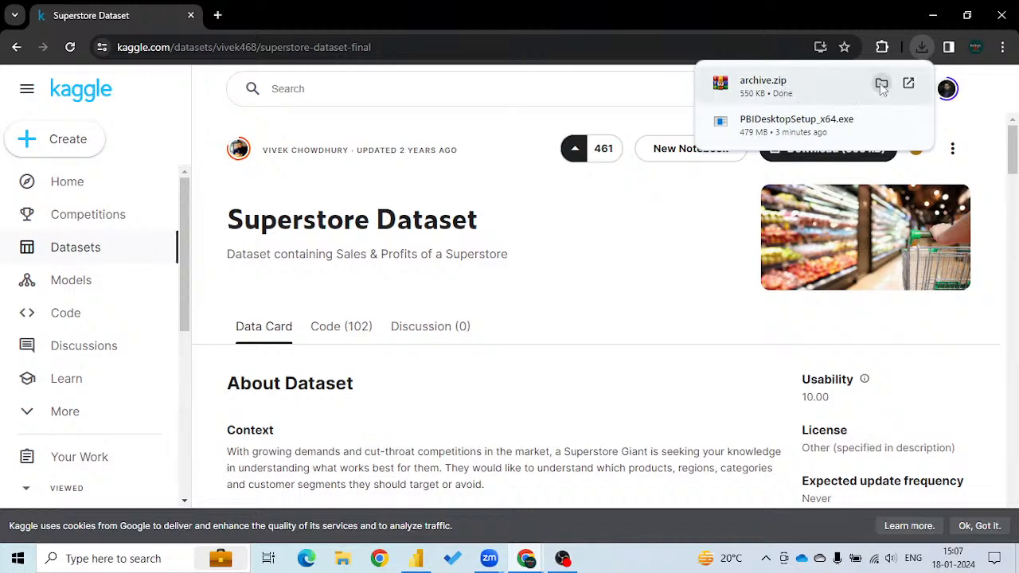
Show the downloaded archive.zip in its folder, extract it in place and minimise the folder window.
click(882, 85)
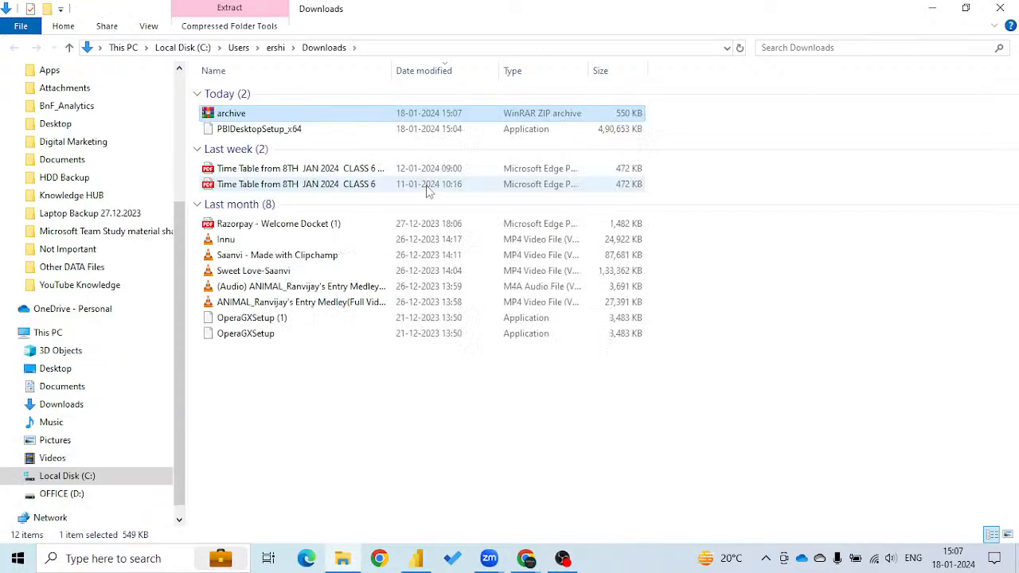
right_click(227, 112)
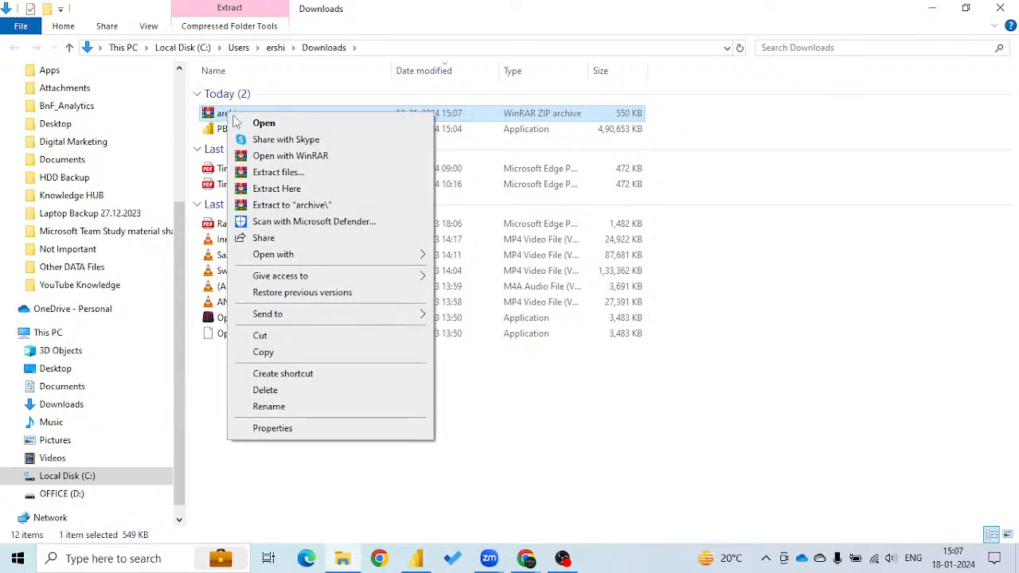
click(277, 189)
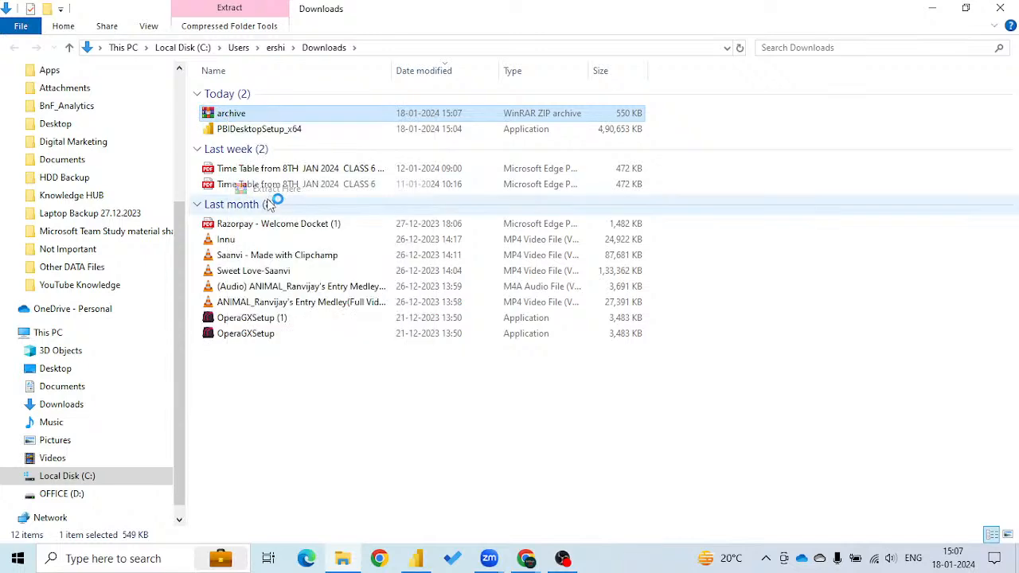
click(933, 8)
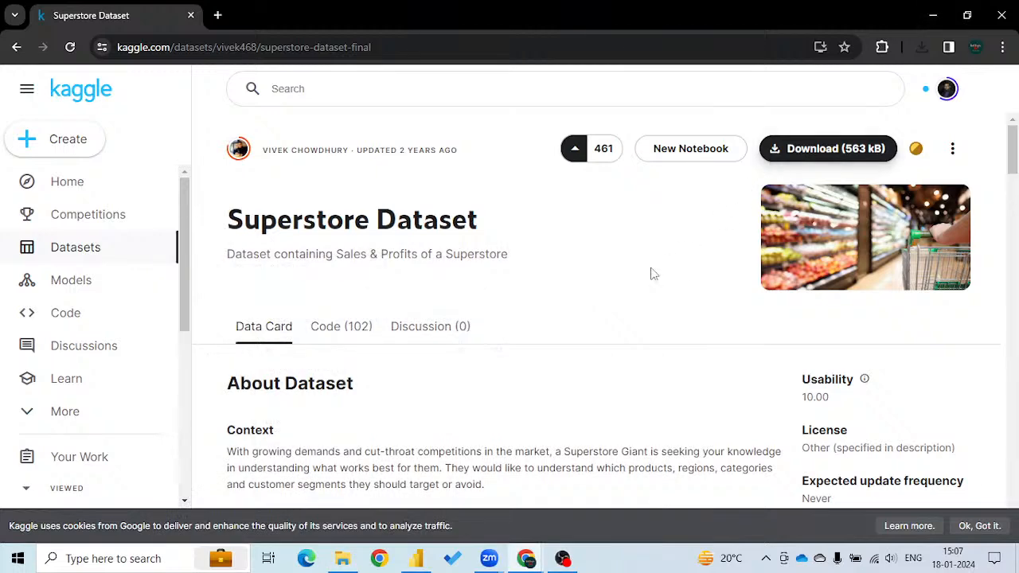
Switch to Power BI Desktop and open the full Get Data list of all data sources.
click(415, 558)
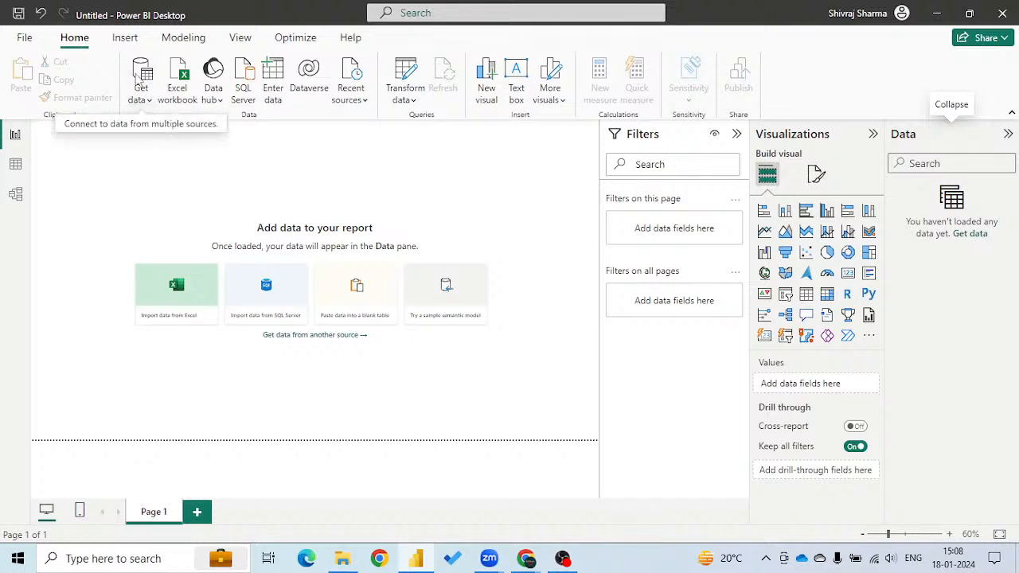
click(147, 101)
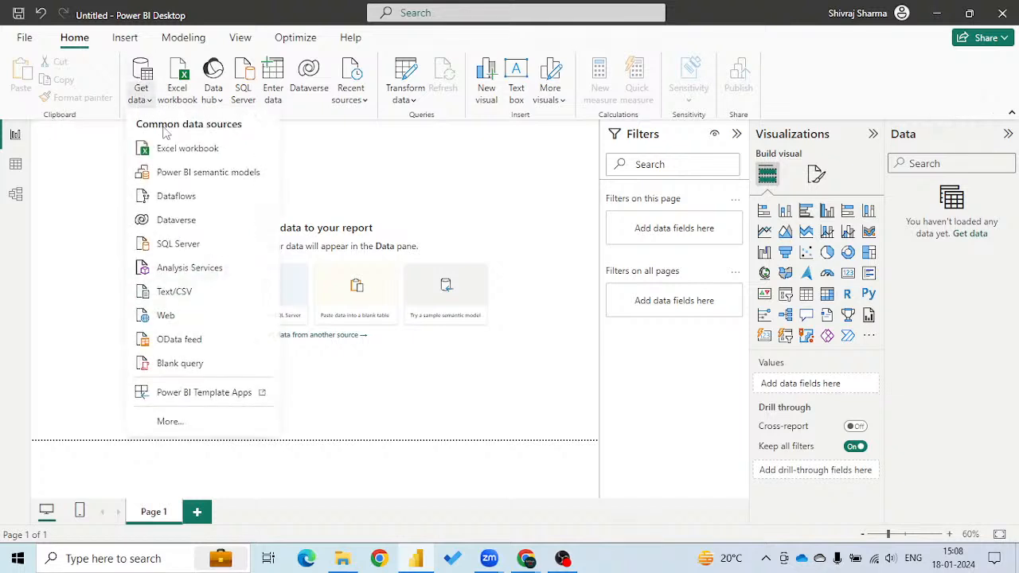
click(170, 422)
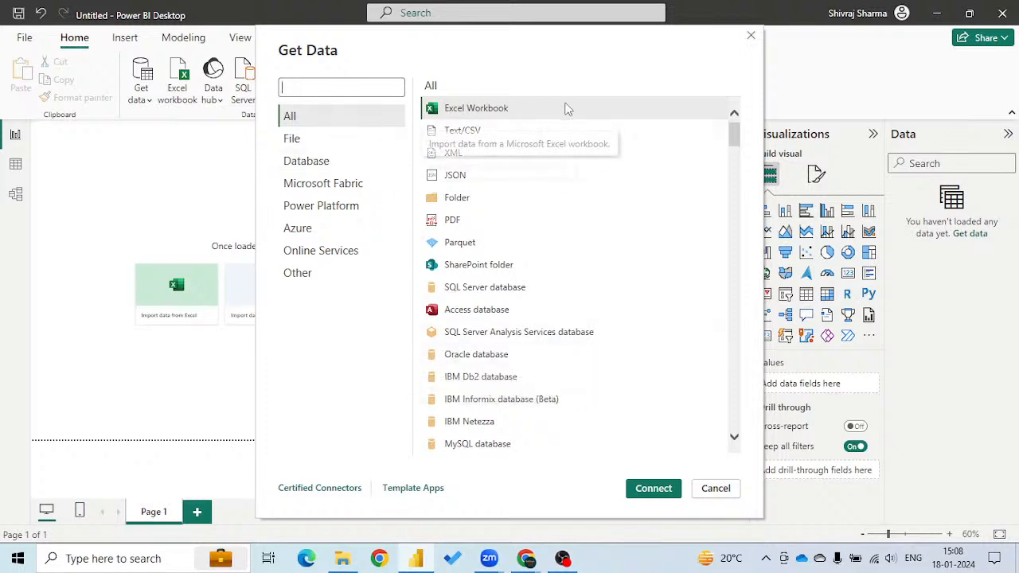
scroll(626, 275, down, 5)
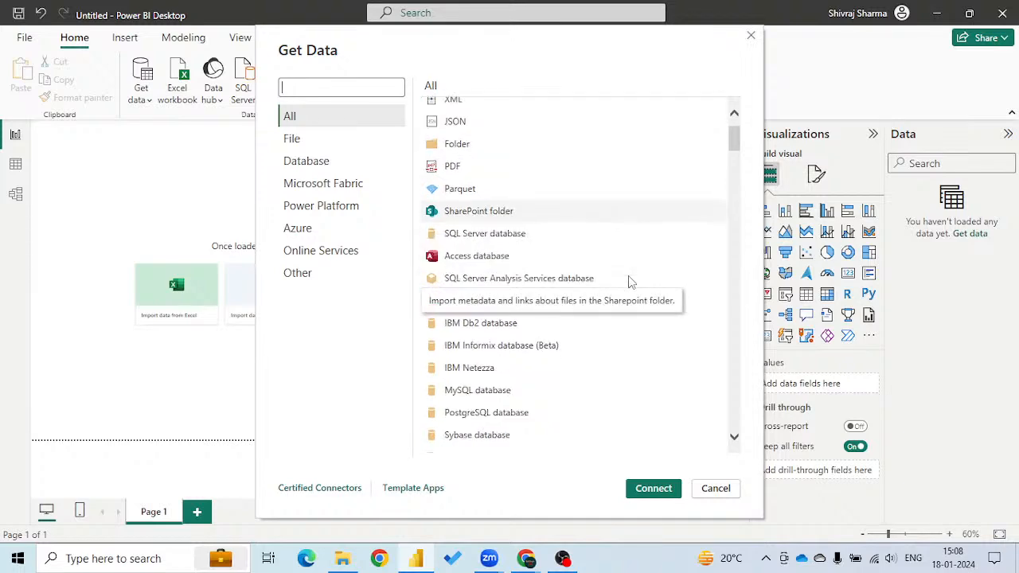
scroll(628, 282, down, 10)
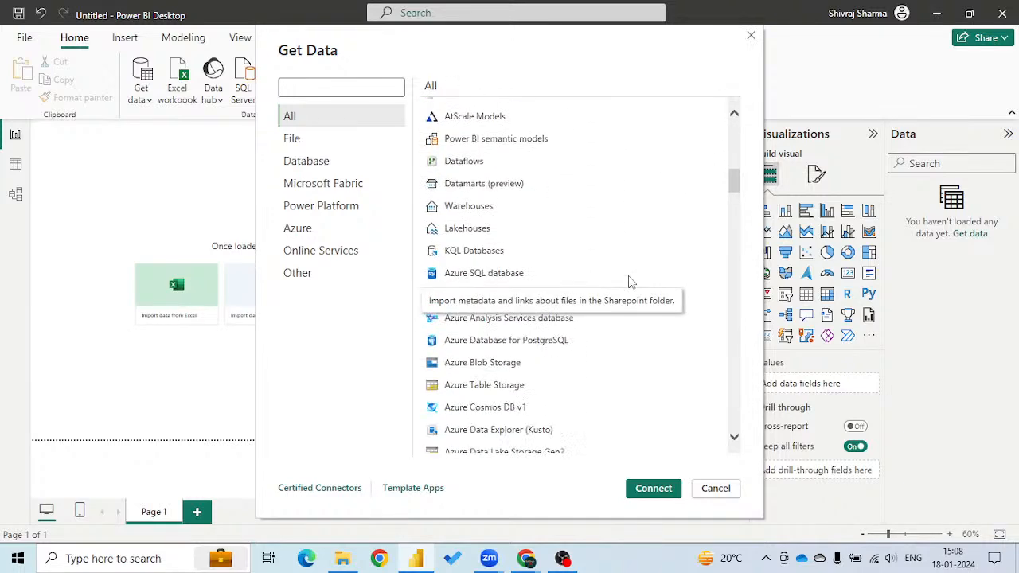
Examine the connectors offered in the File and Database categories of the Get Data dialog.
click(303, 147)
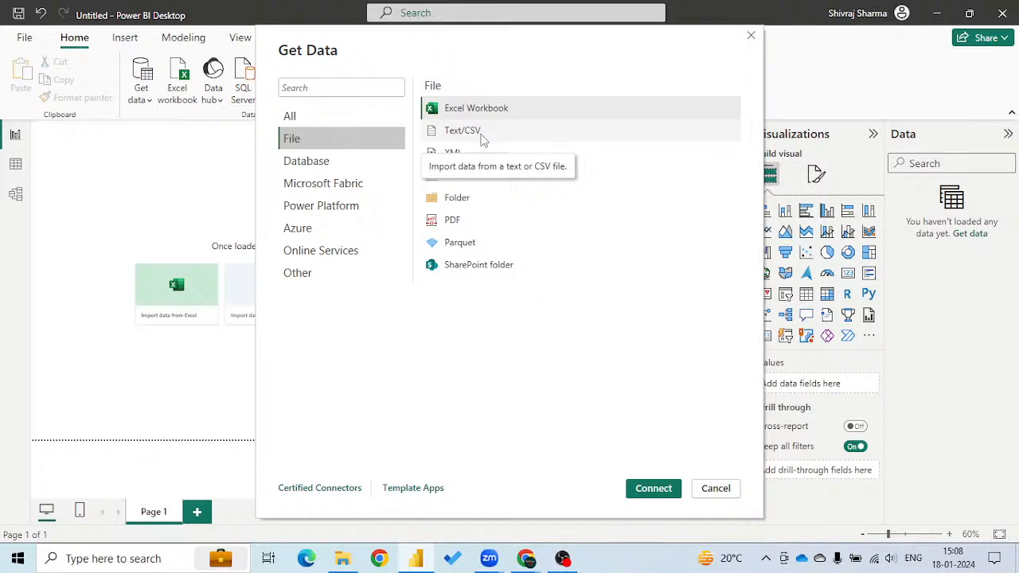
click(310, 162)
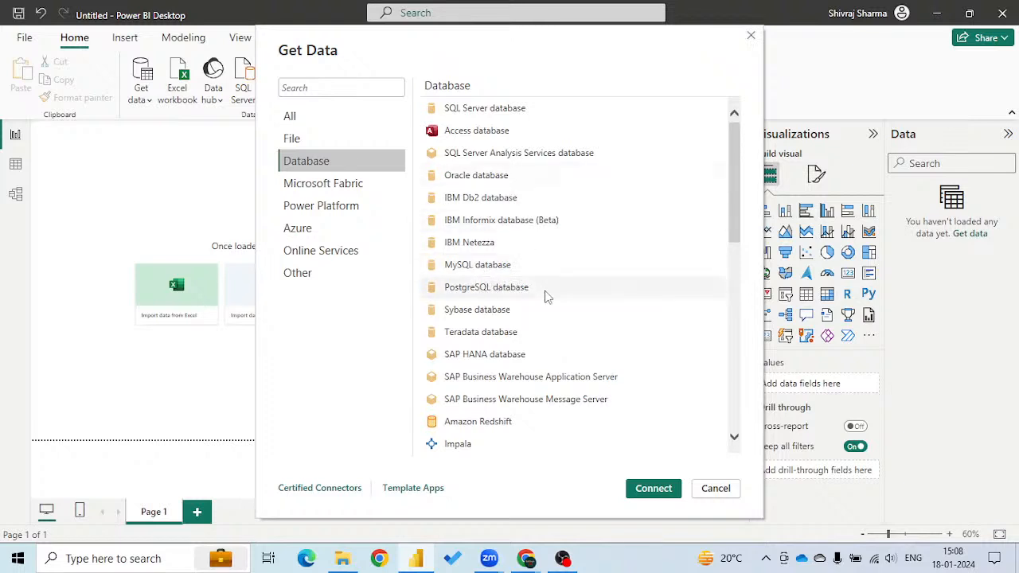
scroll(637, 301, down, 5)
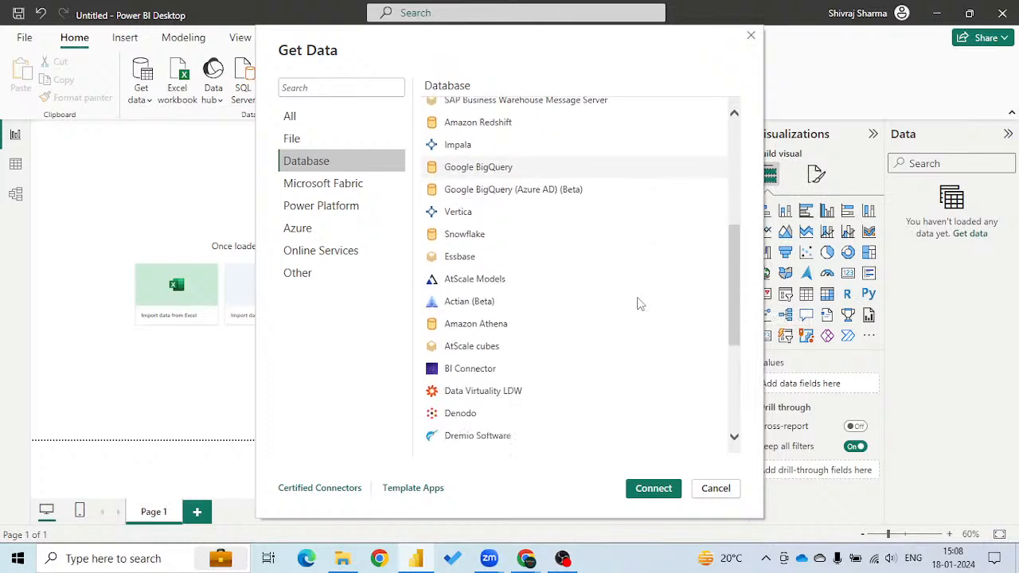
scroll(641, 302, down, 3)
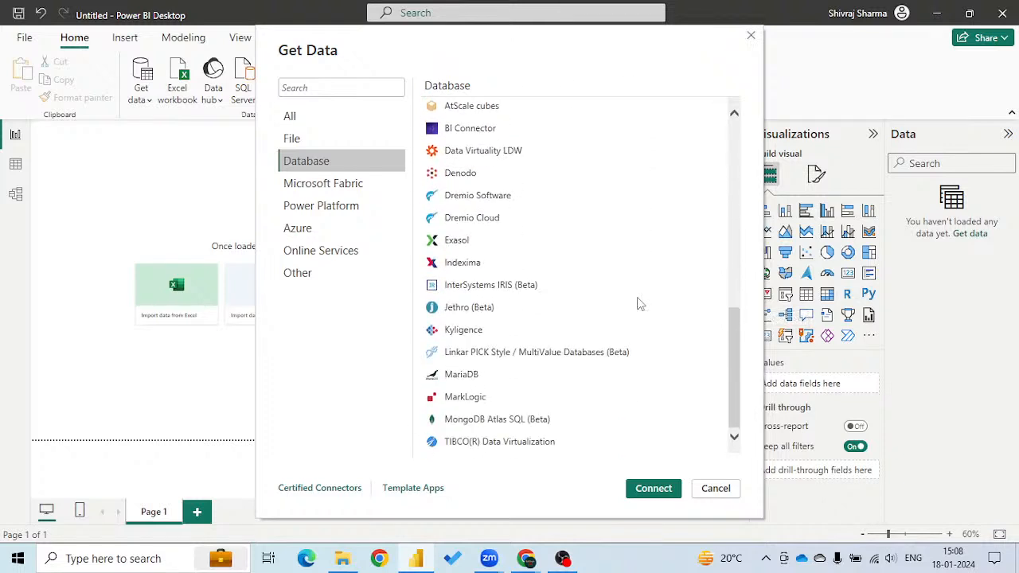
scroll(639, 302, up, 8)
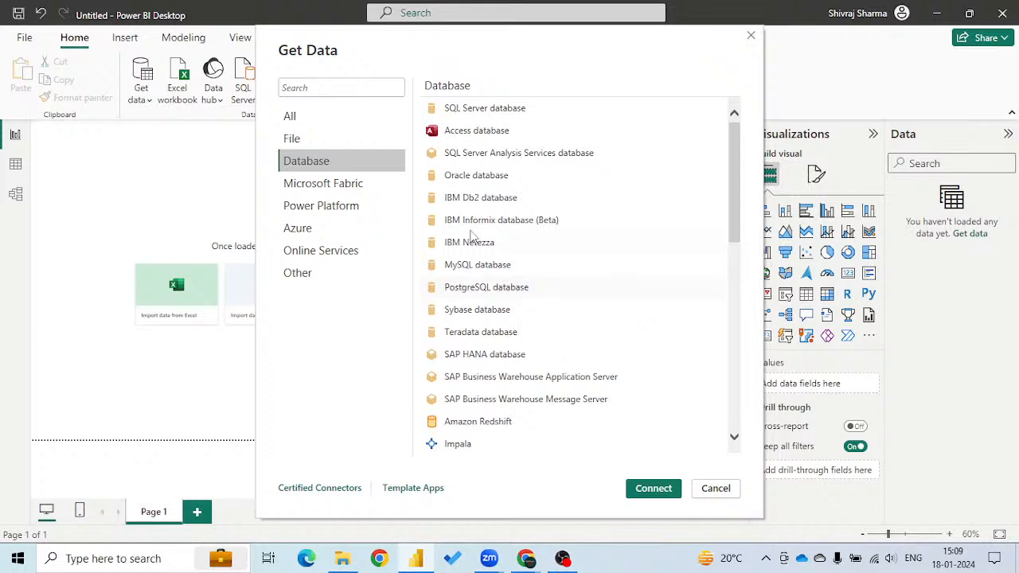
Examine the Online Services and Other connectors, then return the Get Data dialog to the All category.
click(309, 254)
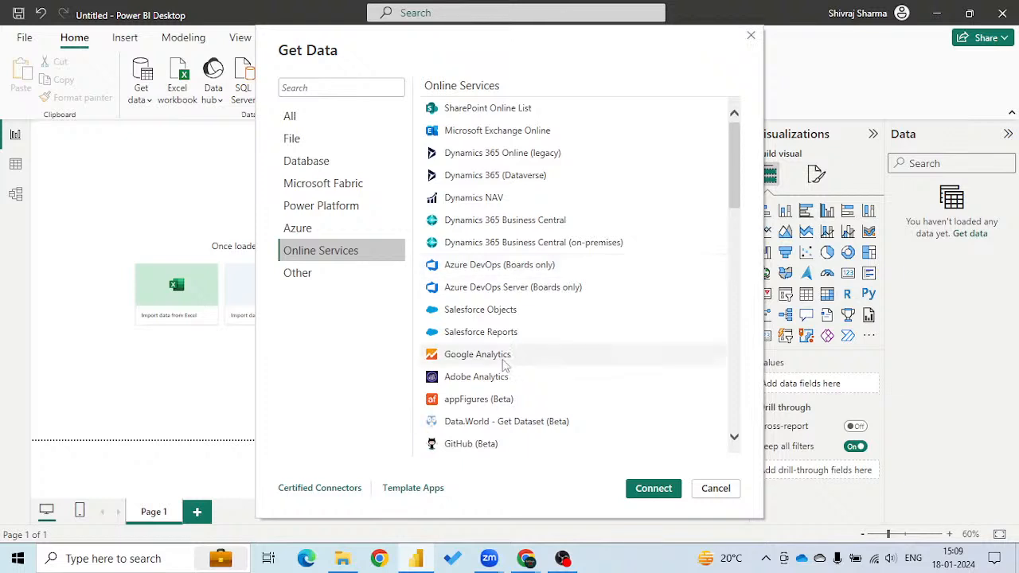
scroll(644, 279, down, 1)
scroll(647, 280, down, 2)
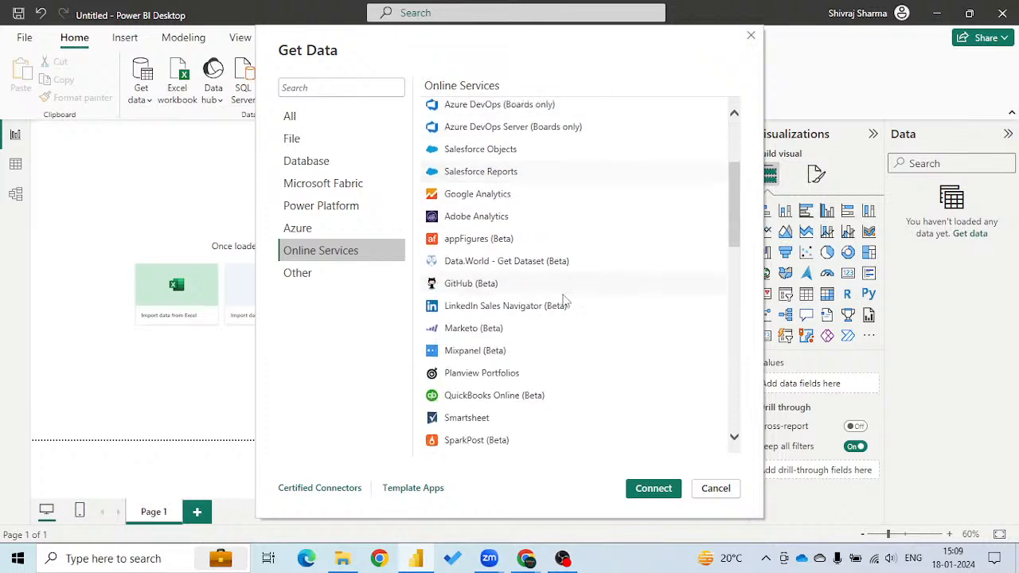
click(298, 273)
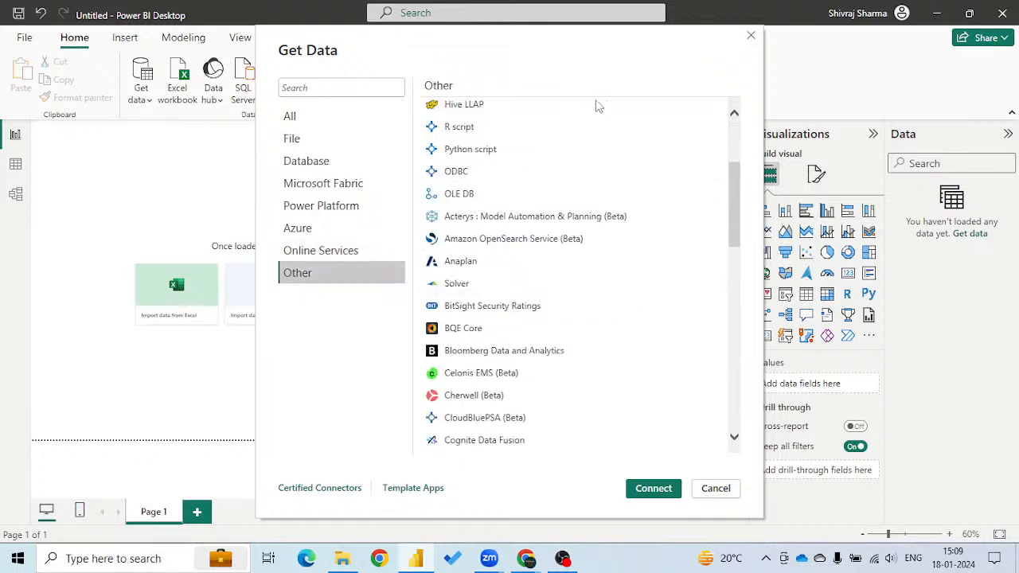
scroll(535, 245, up, 3)
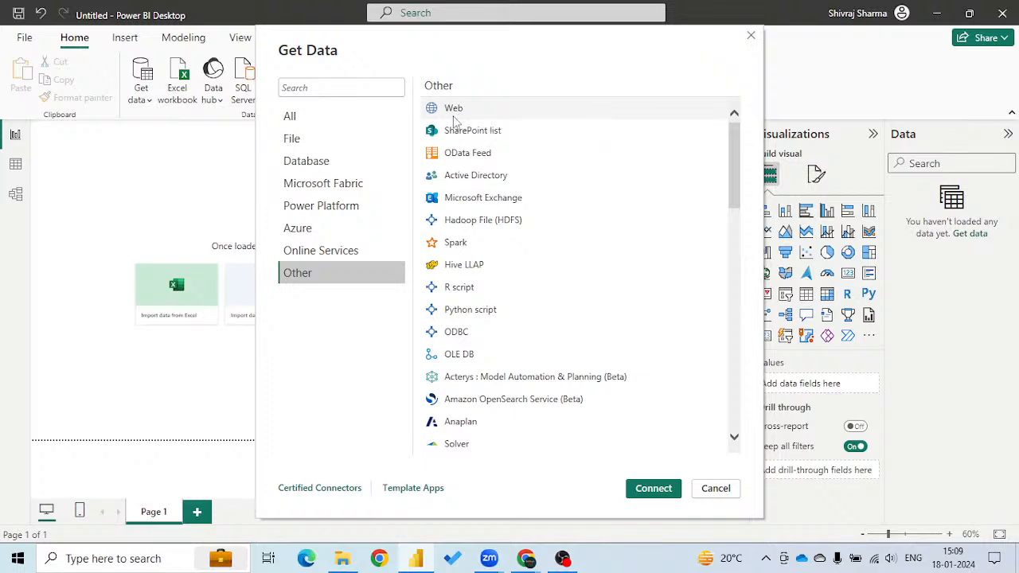
click(303, 120)
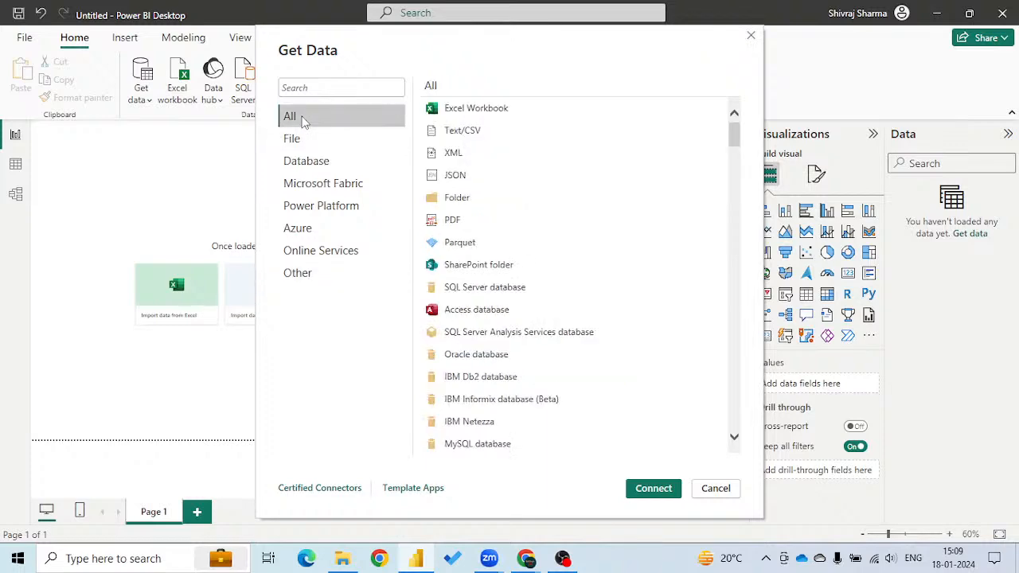
Check the extracted files in the Downloads folder, minimise it and start a Text/CSV connection from Get Data.
click(344, 557)
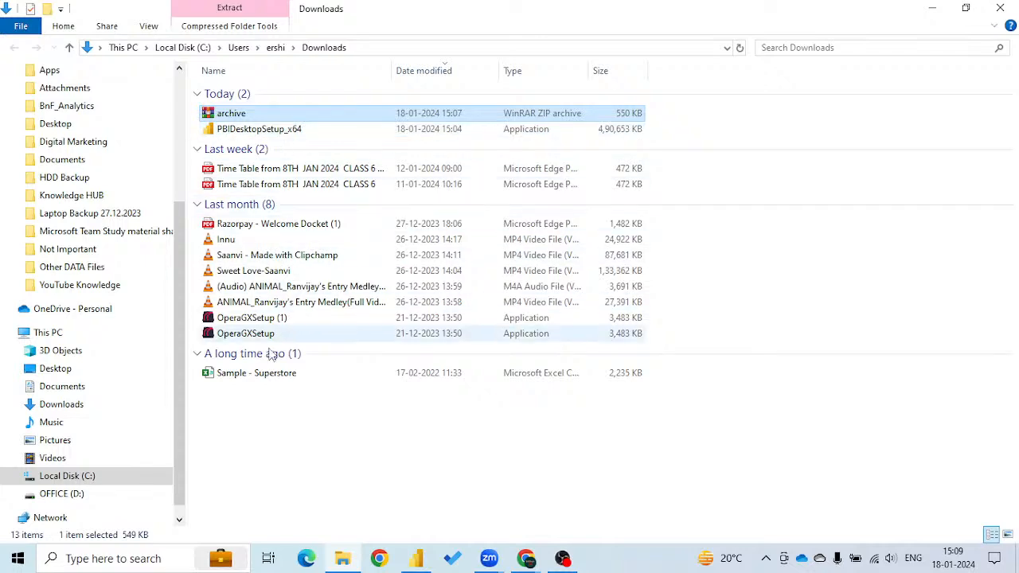
click(933, 7)
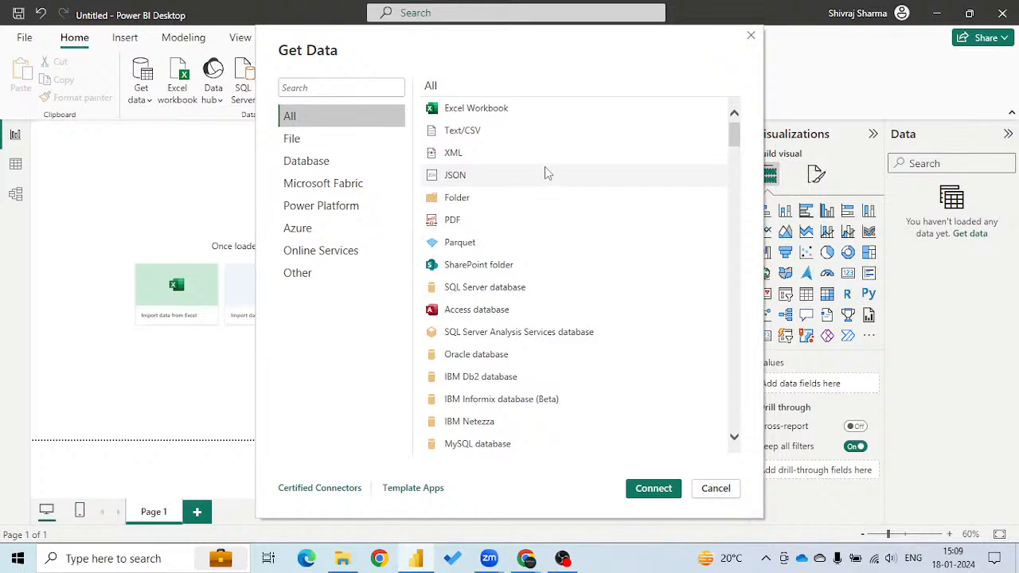
click(472, 136)
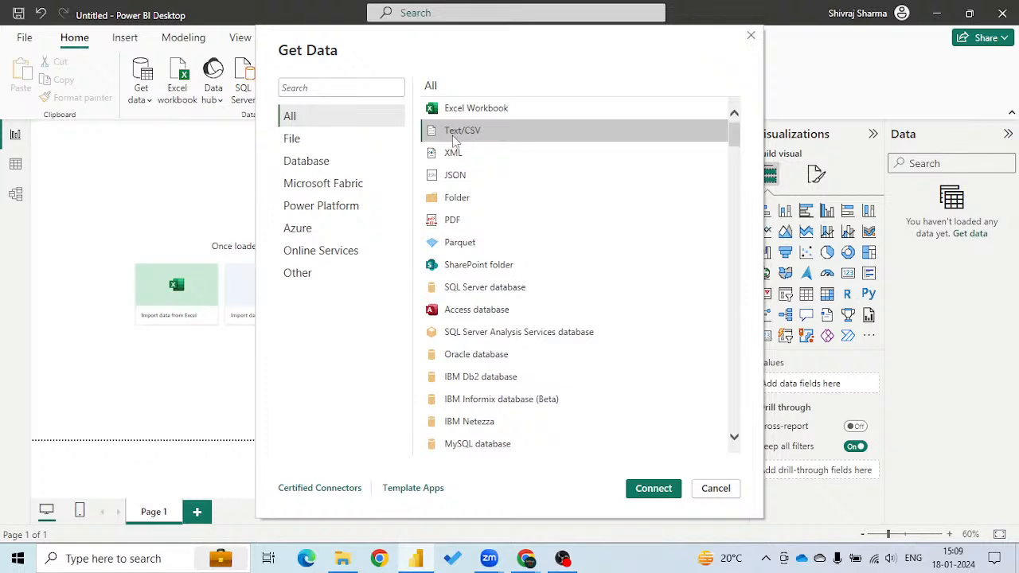
click(654, 489)
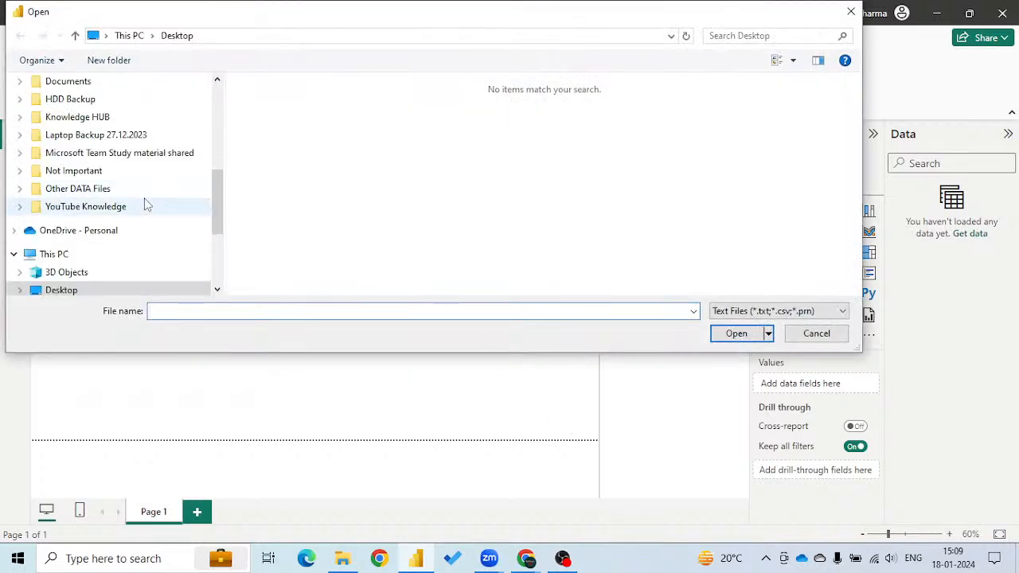
Open the Sample - Superstore CSV file from the Downloads folder and load its data into the report.
scroll(76, 224, down, 2)
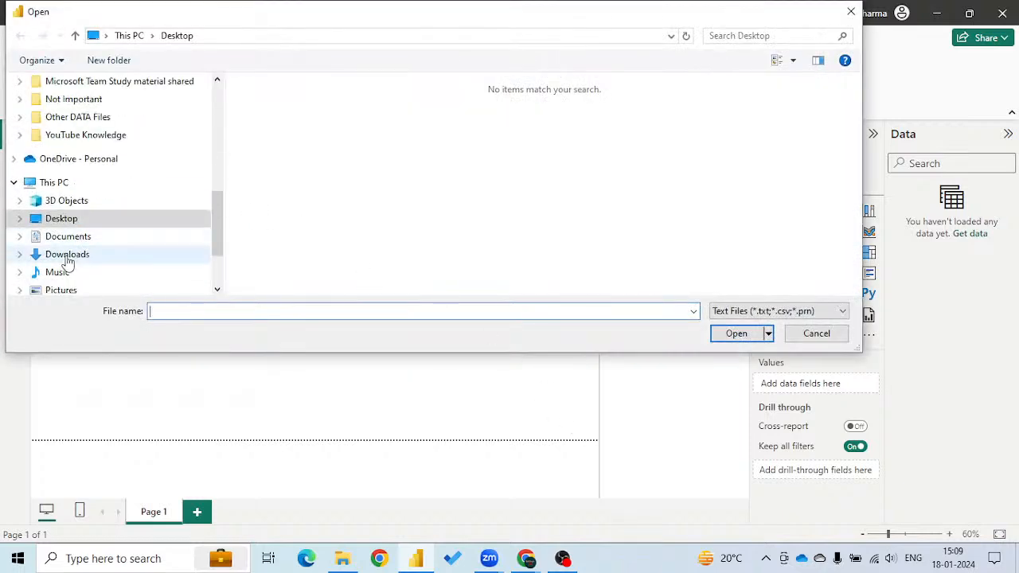
click(67, 257)
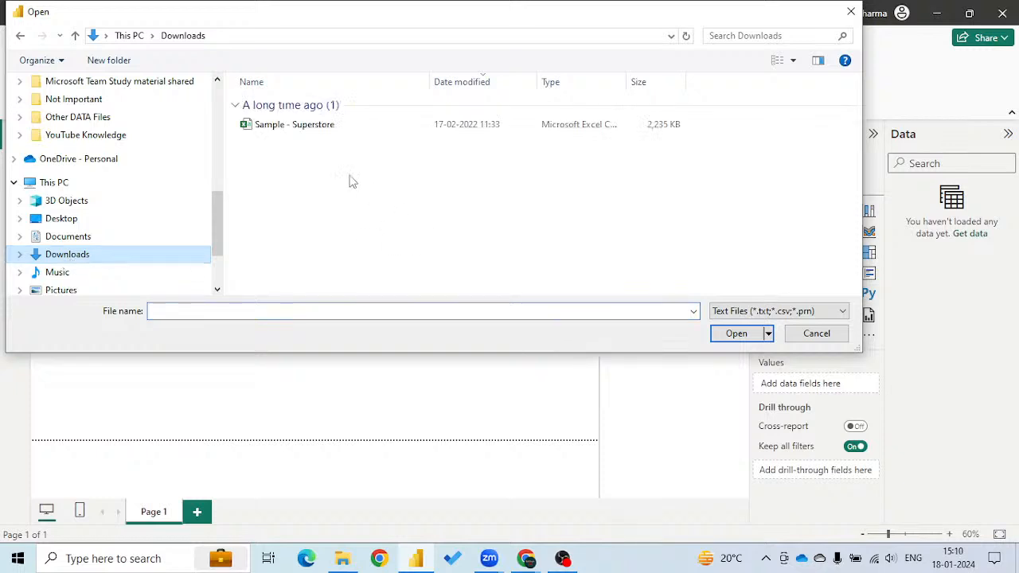
click(292, 128)
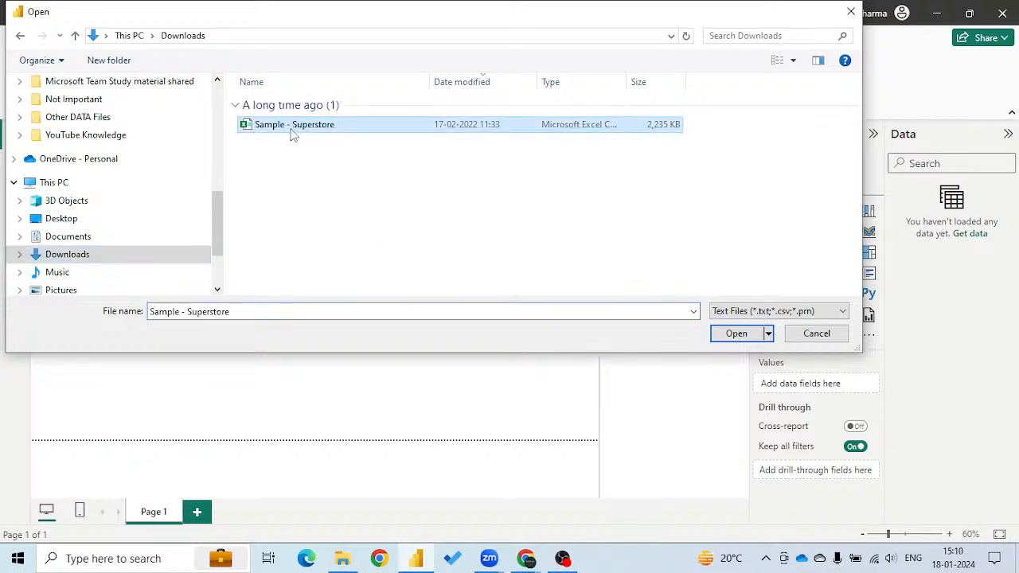
click(737, 332)
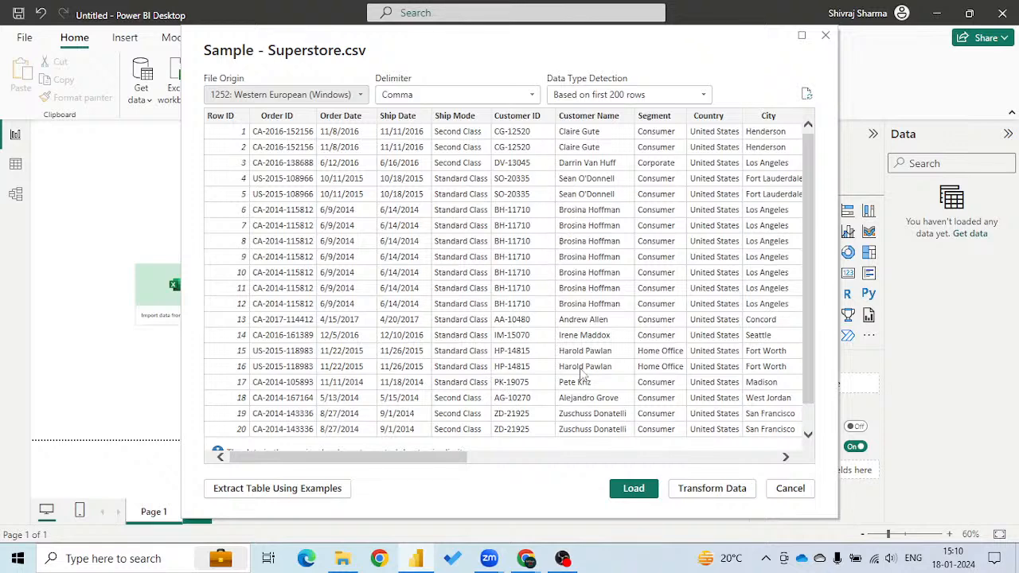
click(634, 489)
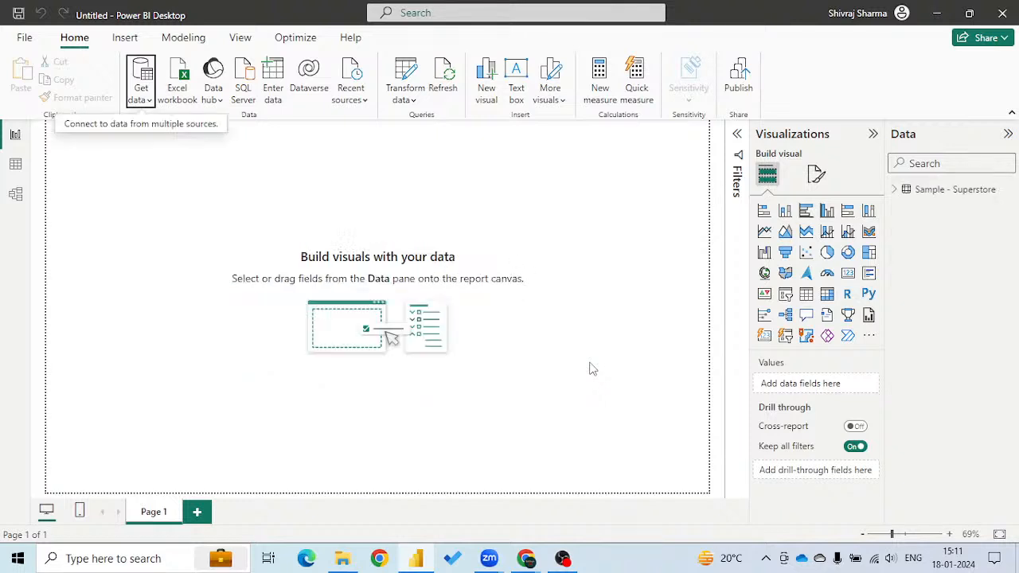
Expand the Sample - Superstore table and look through its list of fields.
click(895, 191)
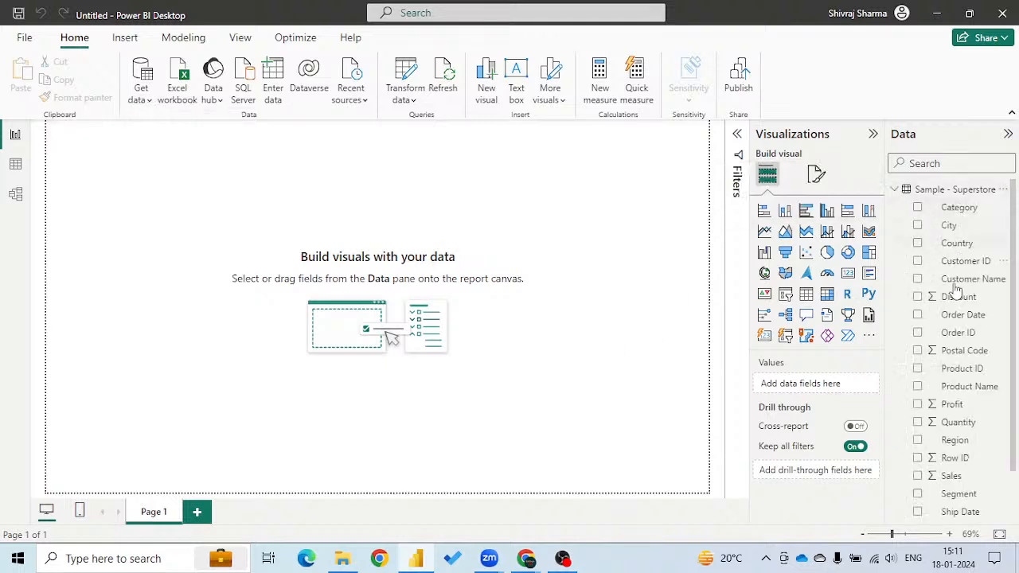
scroll(972, 334, down, 1)
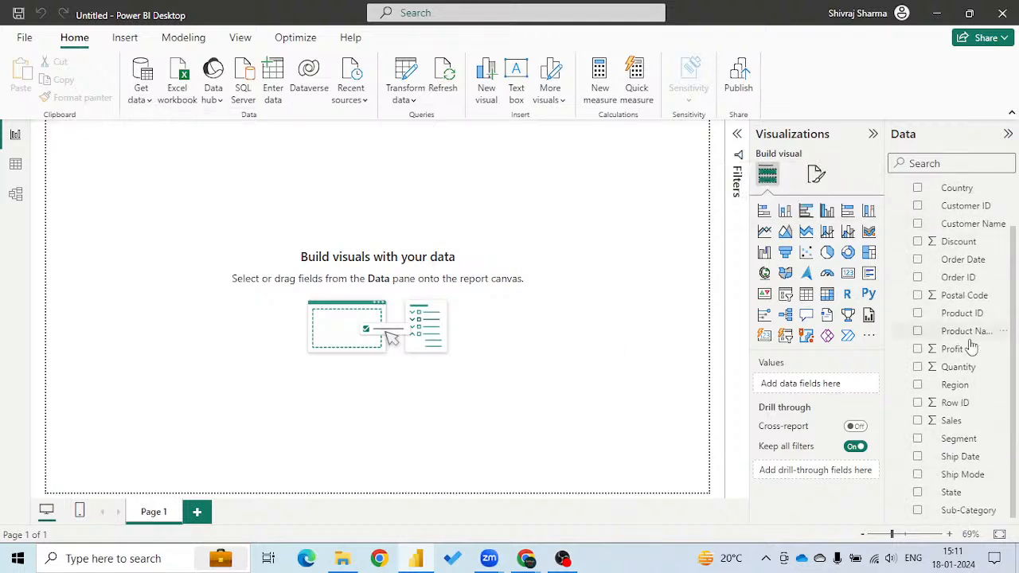
scroll(961, 392, up, 1)
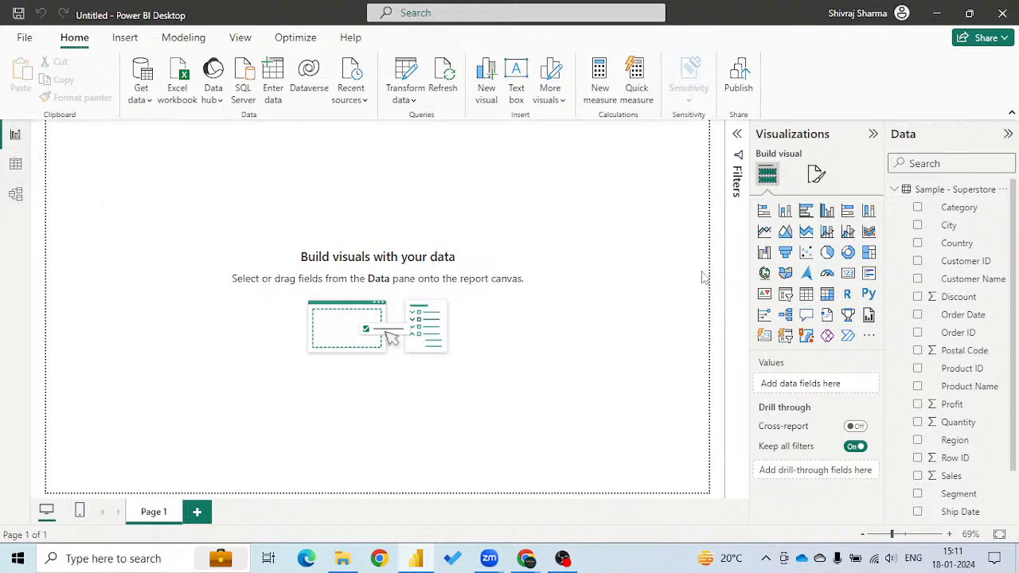
Examine the loaded superstore rows in Table view and the table card in Model view, then return to Report view.
click(15, 166)
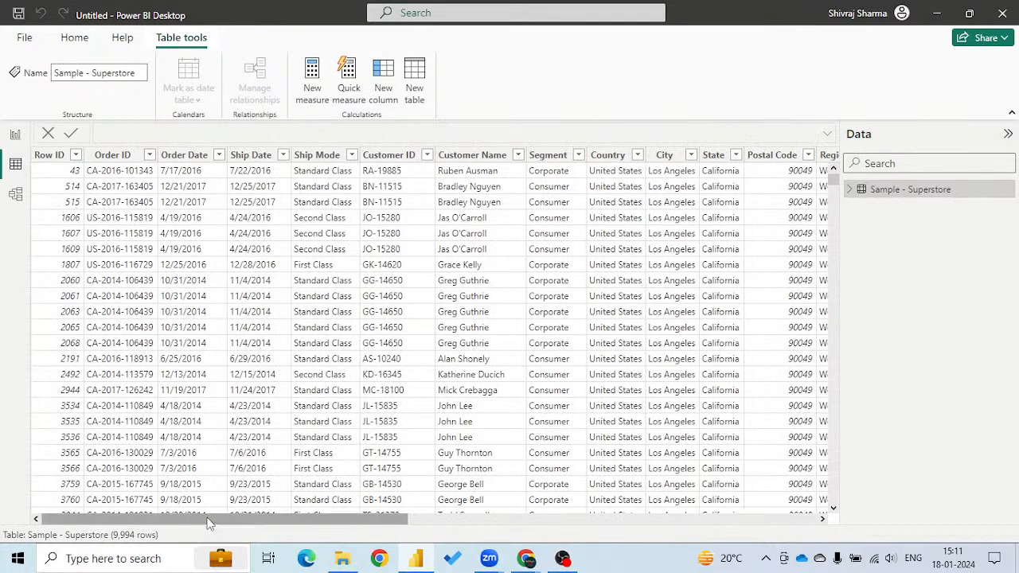
drag(227, 518, 88, 527)
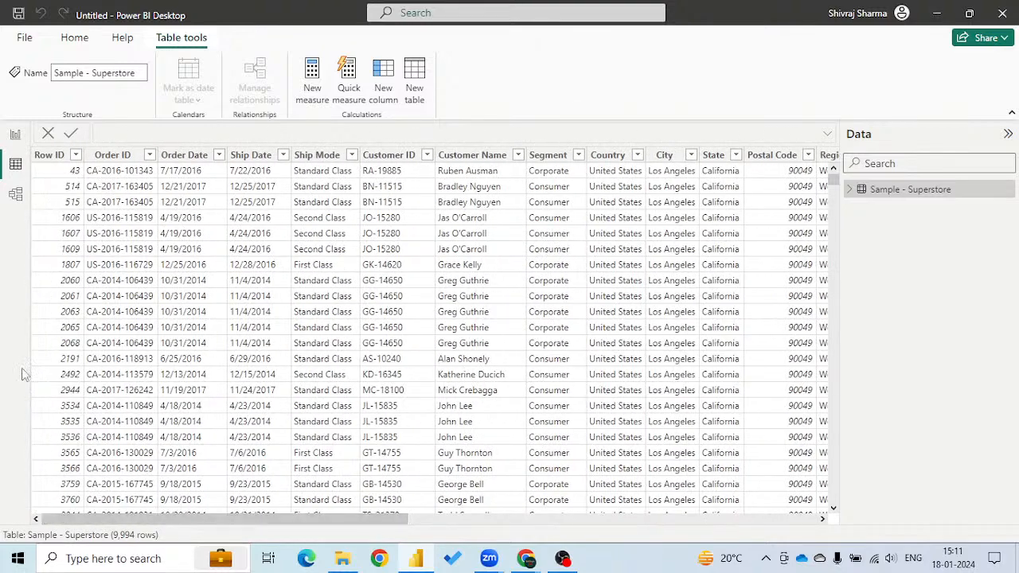
click(16, 197)
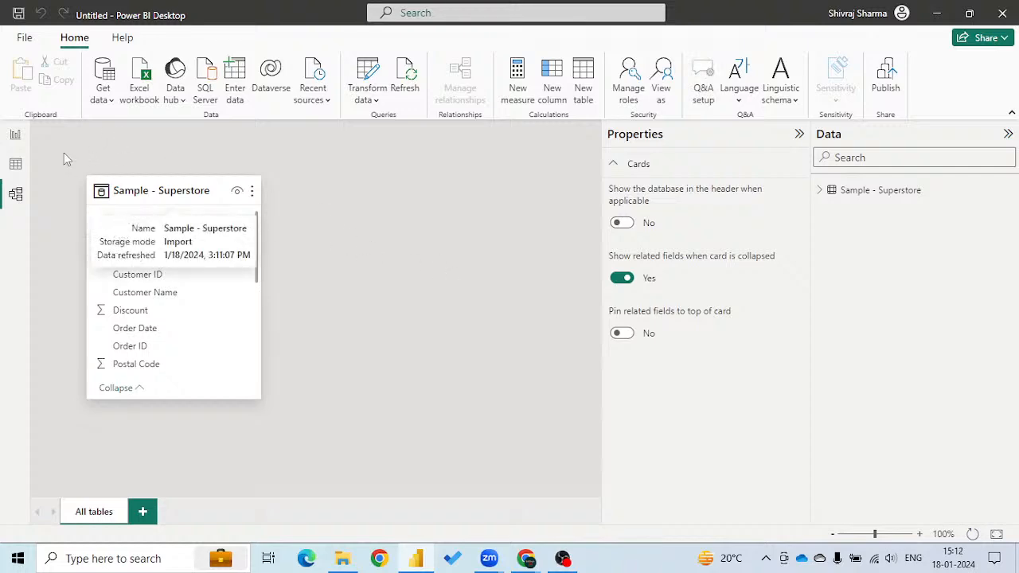
click(16, 135)
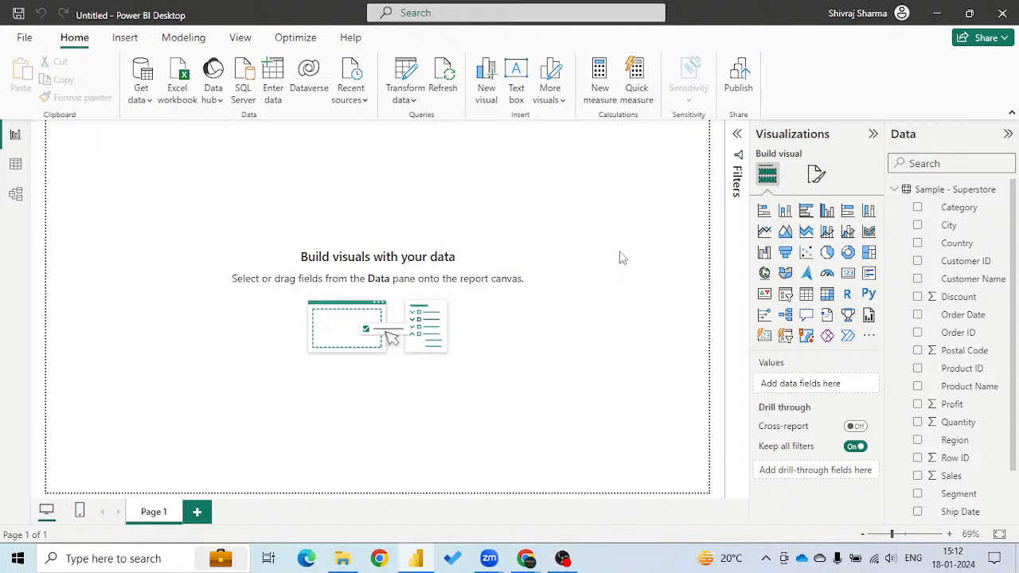
click(763, 211)
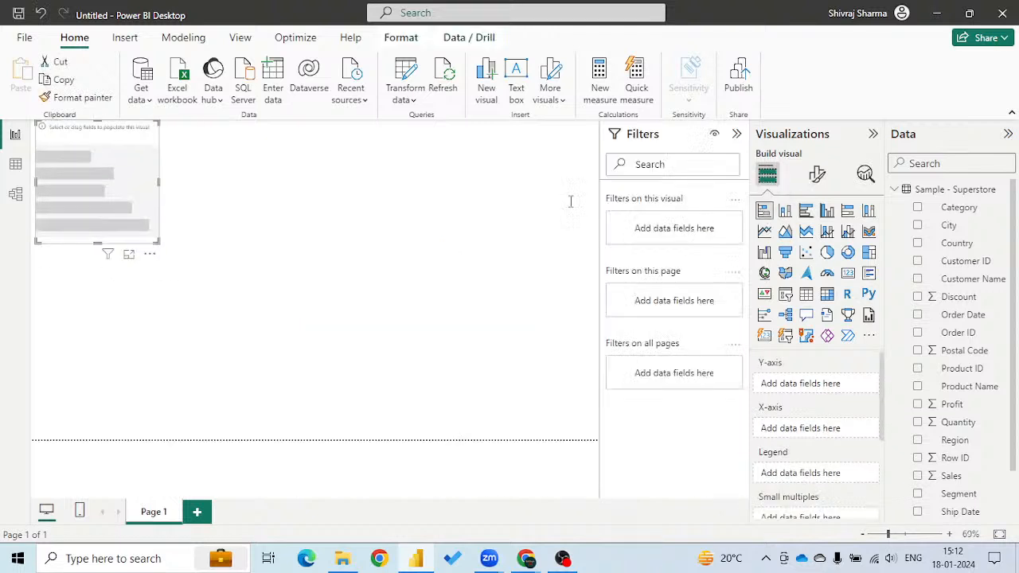
drag(130, 141, 153, 168)
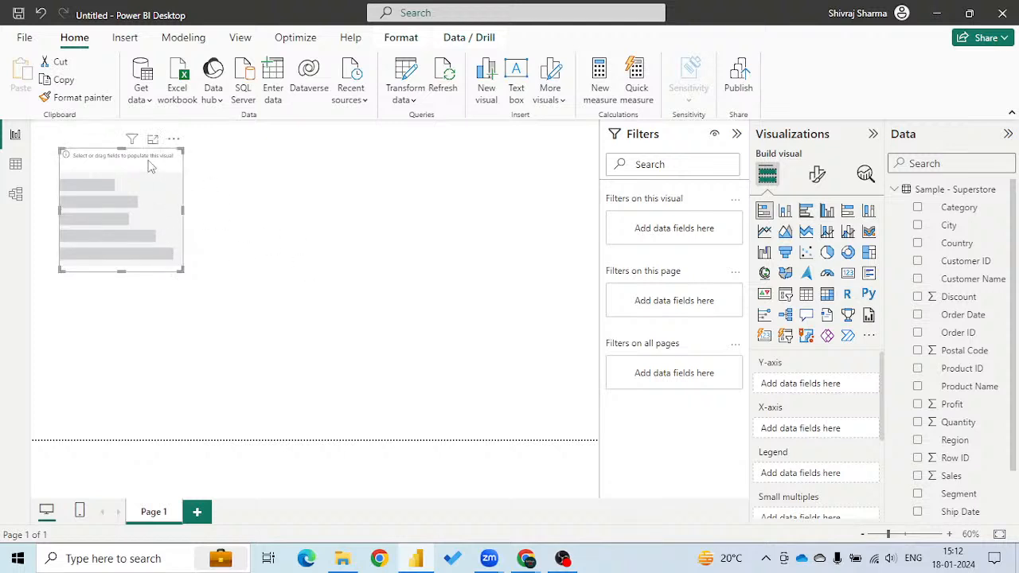
key(Delete)
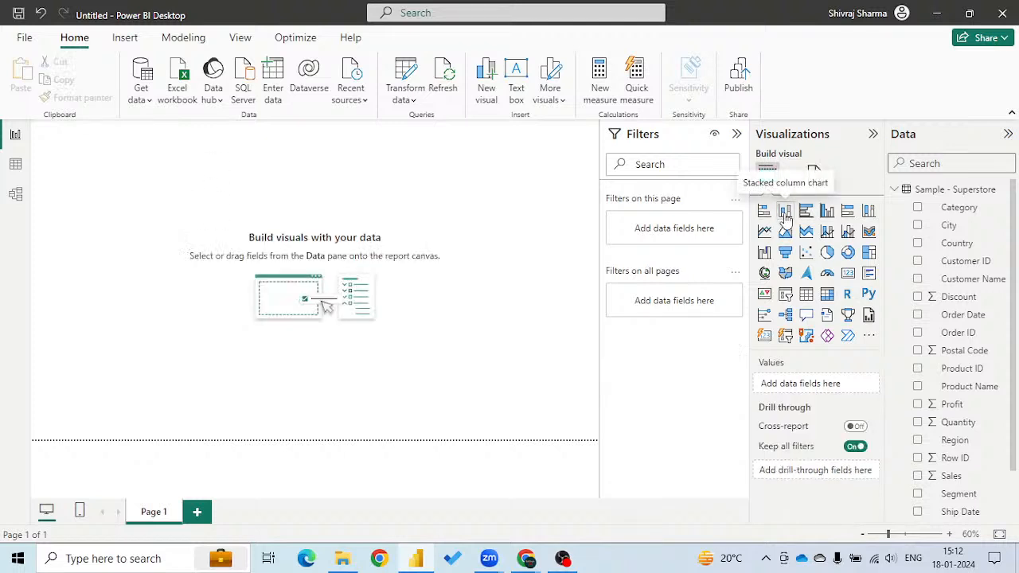
Collapse the filters, insert a stacked column chart of Sales by Sub-Category and enlarge it to nearly fill the page.
click(785, 212)
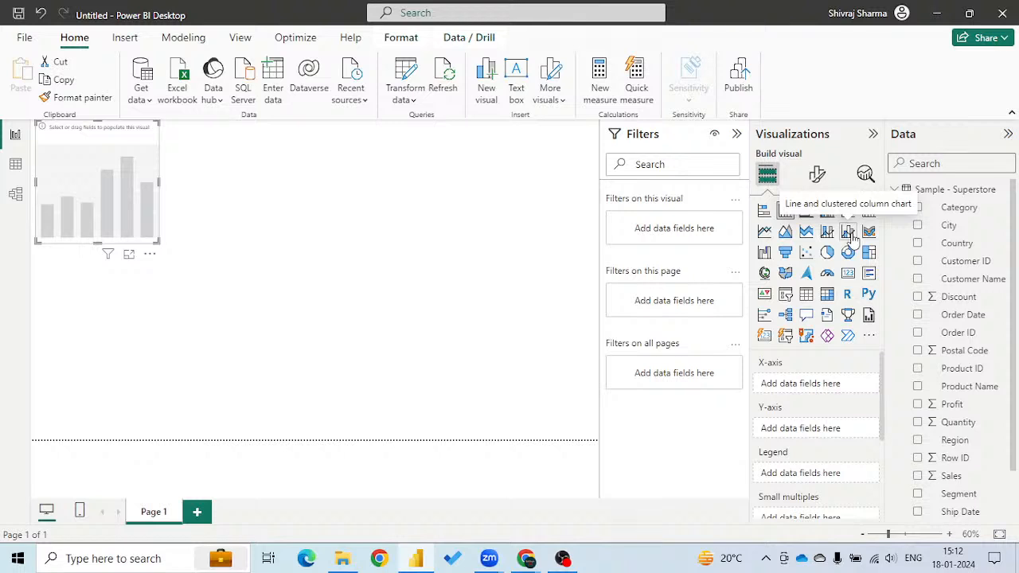
click(738, 134)
scroll(956, 371, down, 2)
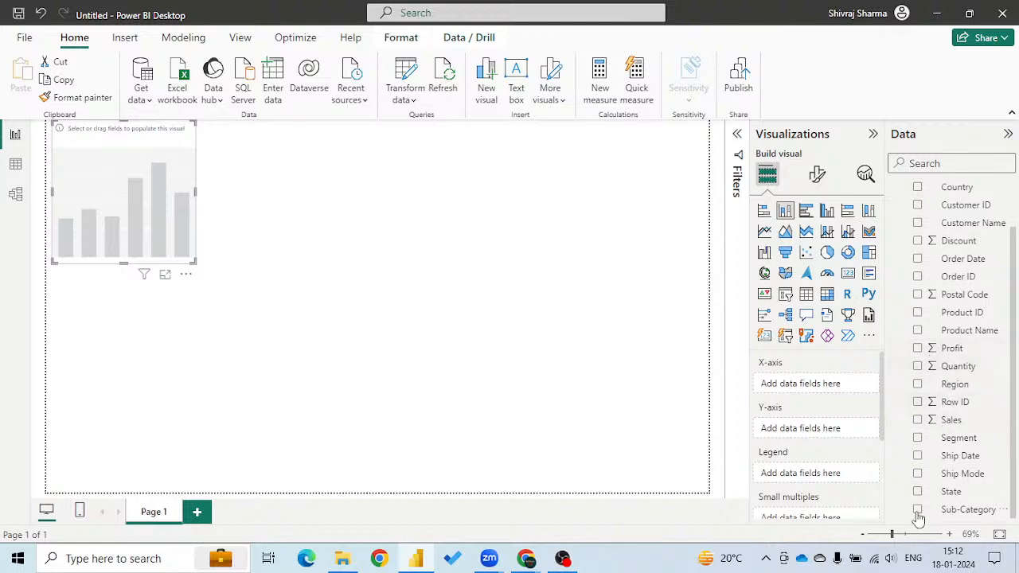
click(919, 511)
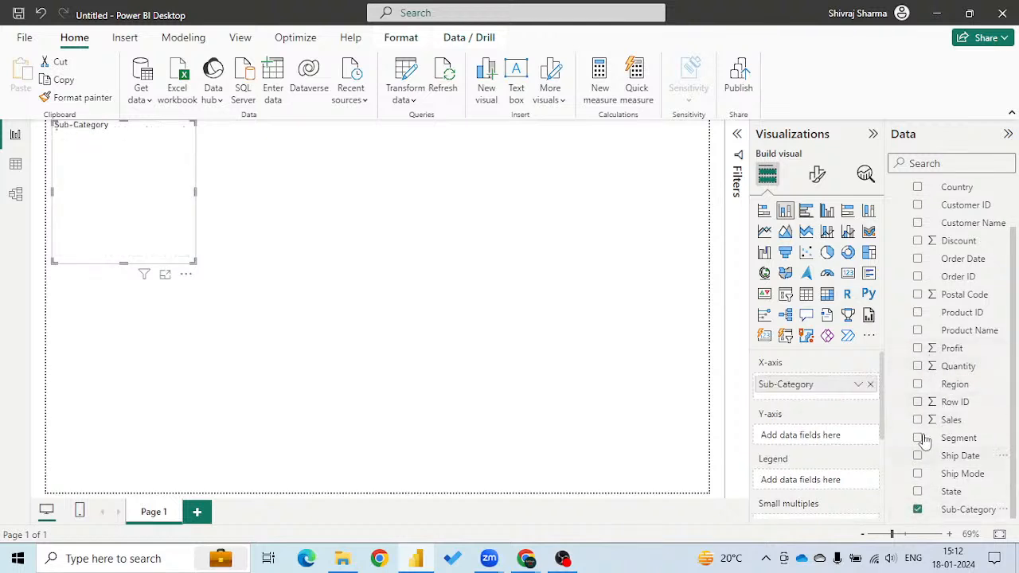
click(918, 420)
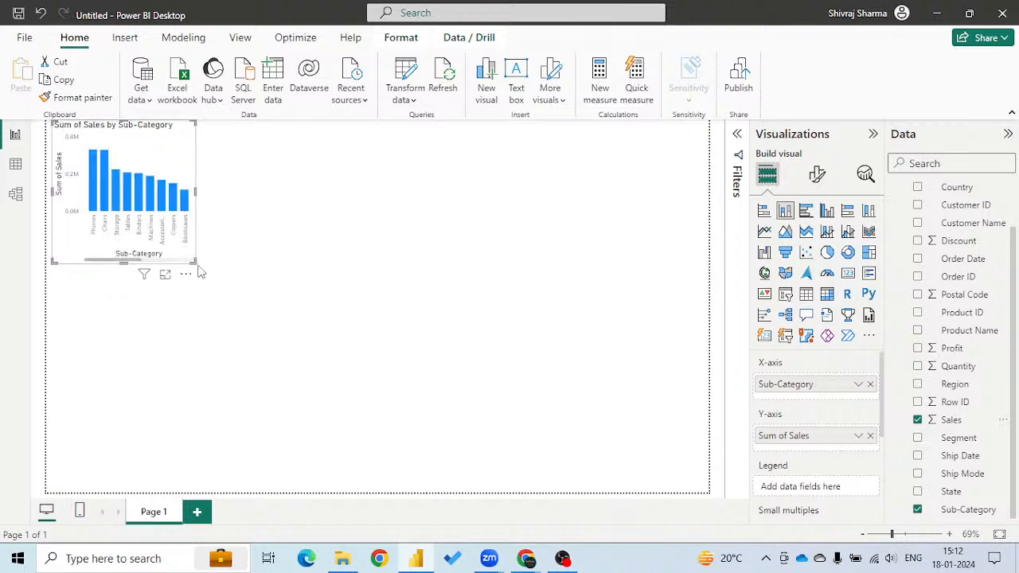
drag(192, 259, 691, 484)
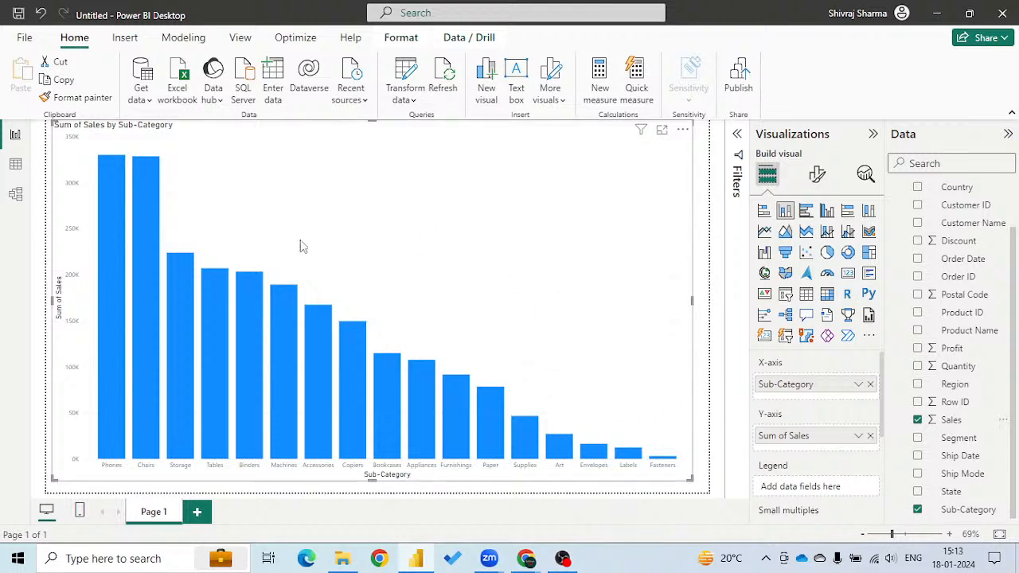
Rename the chart's Y-axis field from Sum of Sales to Sales.
double_click(793, 437)
click(794, 435)
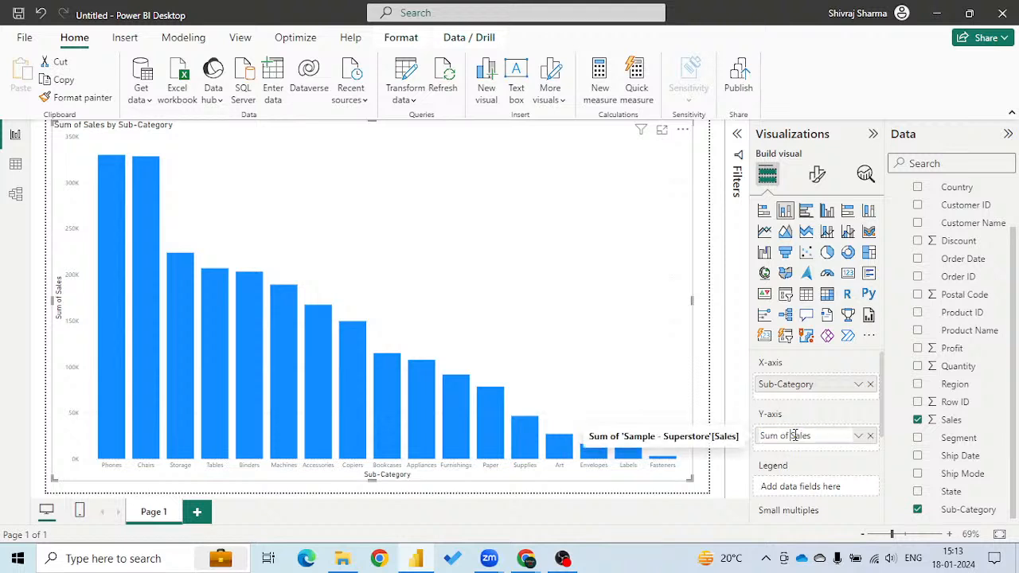
key(BackSpace)
key(BackSpace)
key(BackSpace)
key(BackSpace)
key(BackSpace)
key(BackSpace)
key(BackSpace)
click(818, 461)
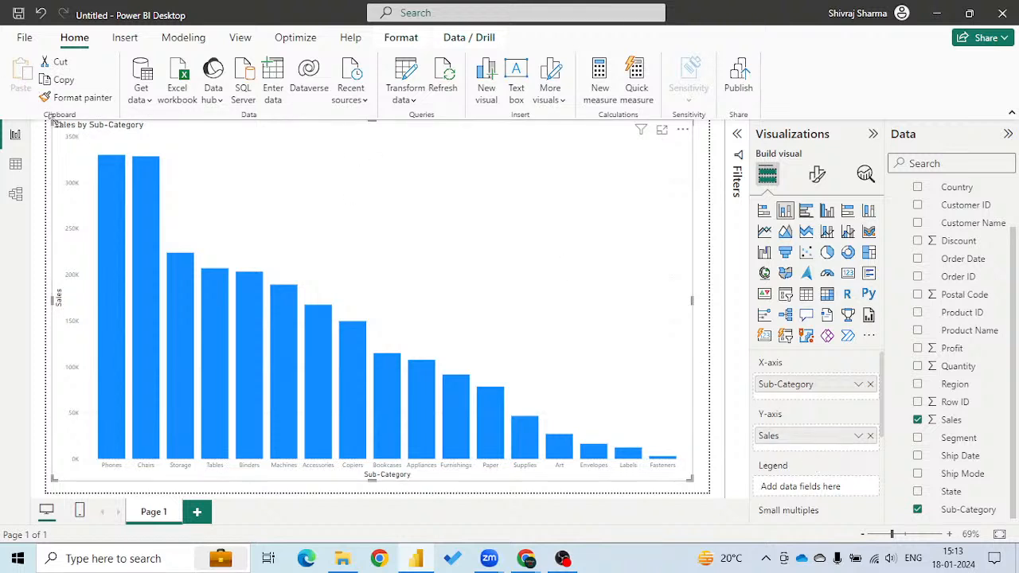
Turn on data labels for the column chart and centre its title horizontally.
click(818, 178)
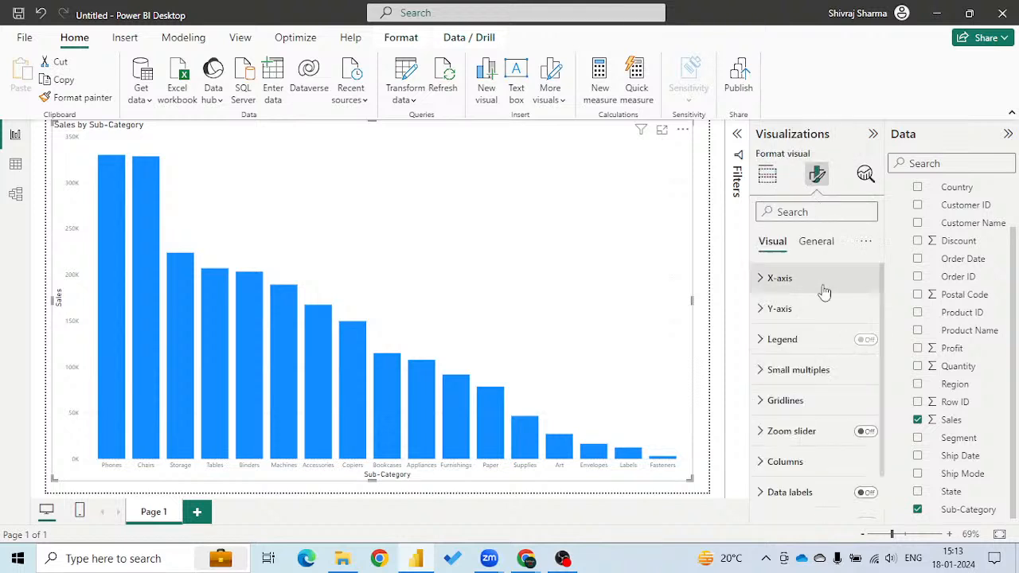
click(872, 494)
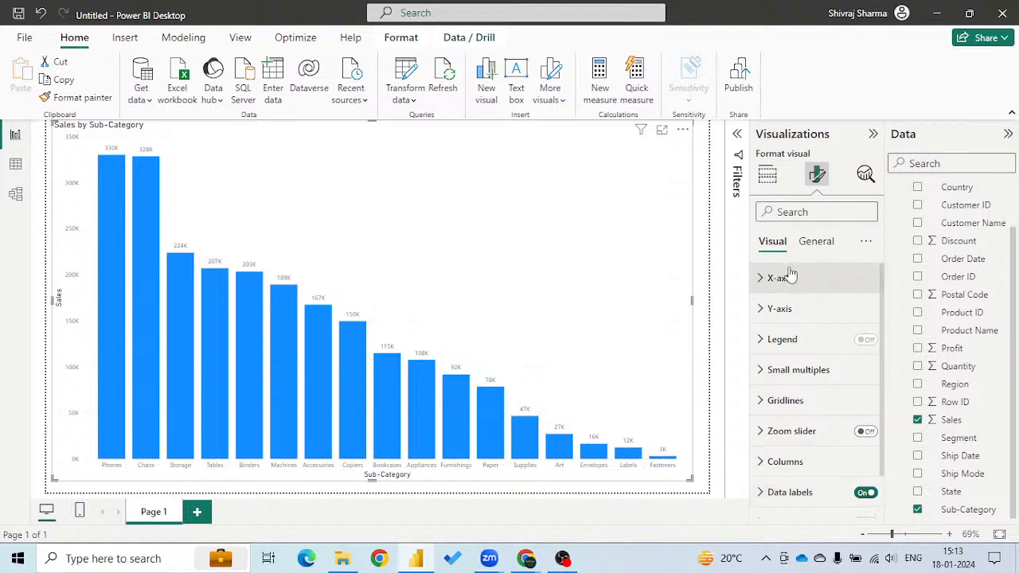
click(813, 243)
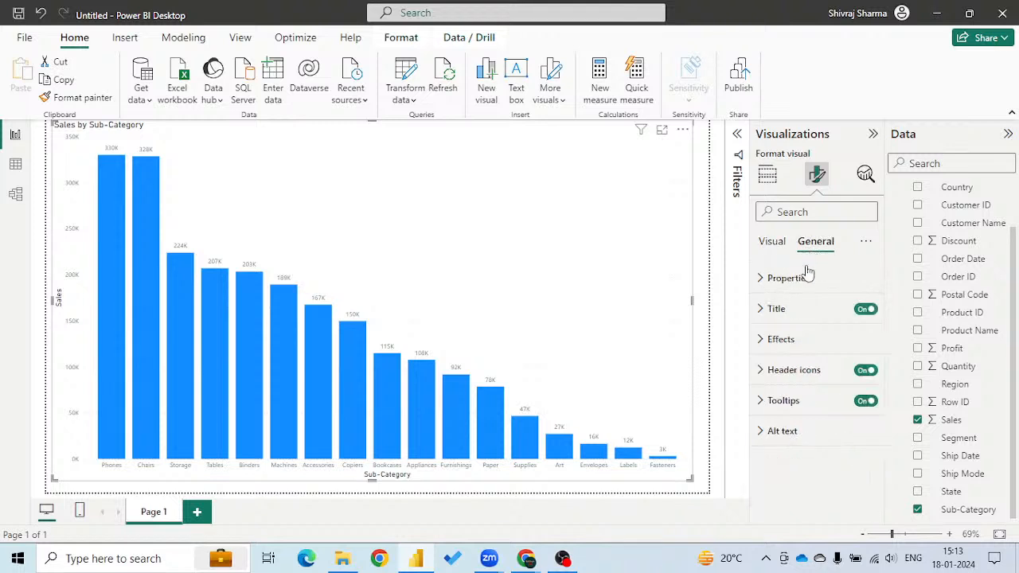
click(763, 311)
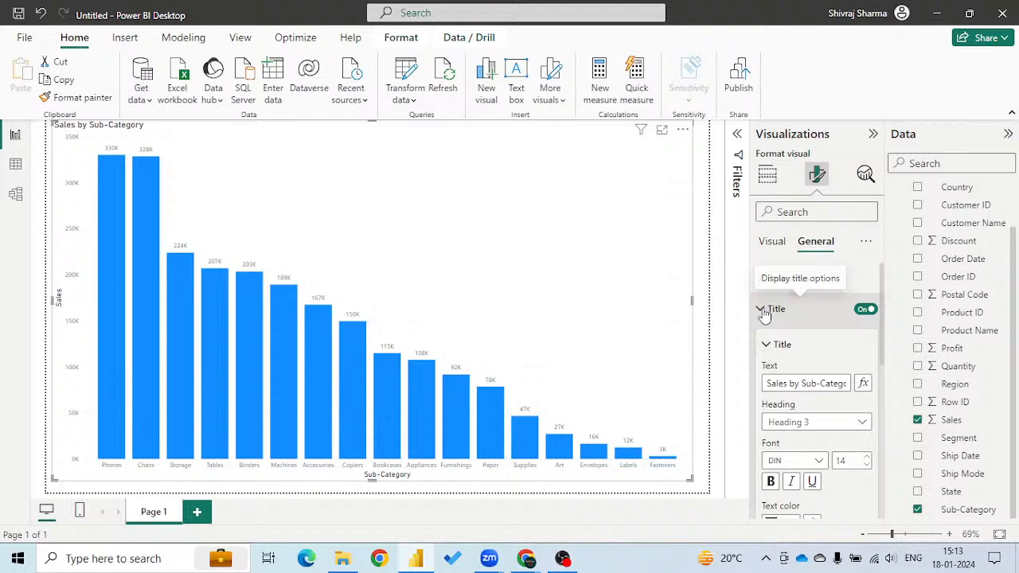
scroll(816, 422, down, 2)
scroll(816, 425, down, 3)
click(794, 412)
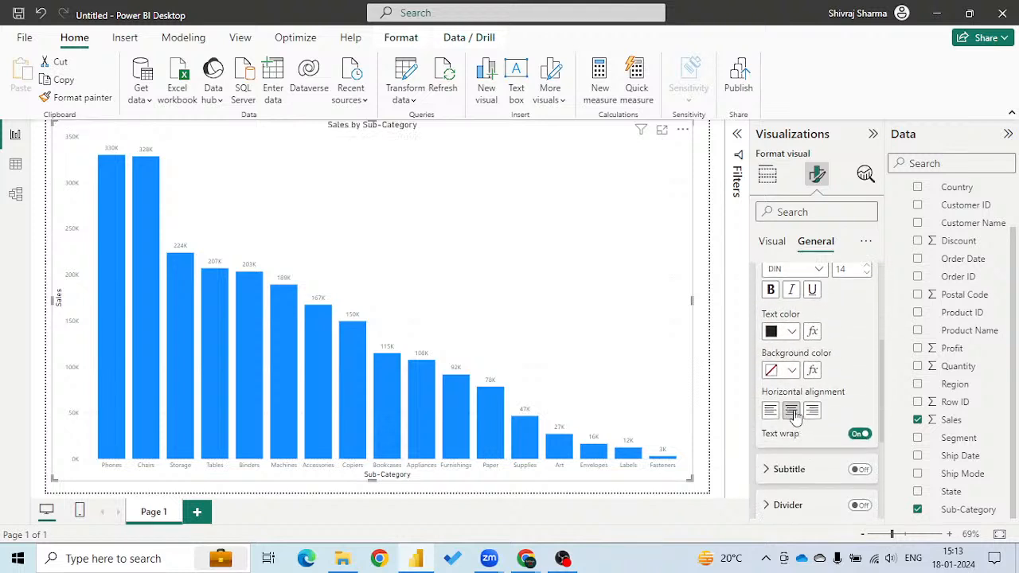
Increase the chart title's font size to 20.
click(867, 267)
click(868, 267)
click(867, 266)
click(867, 266)
click(867, 266)
click(867, 266)
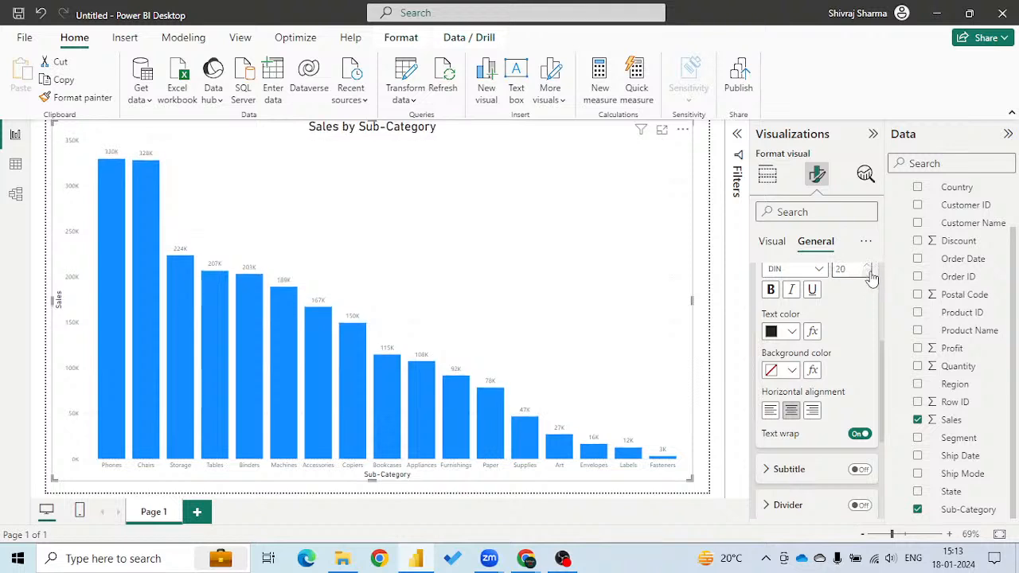
scroll(856, 348, up, 4)
scroll(857, 348, up, 1)
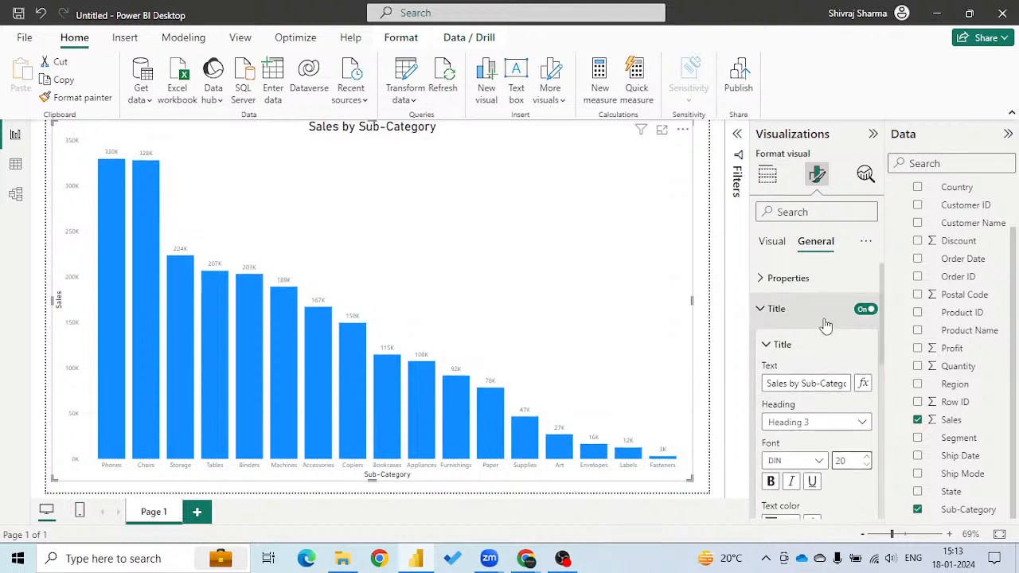
Return to building the visual and shrink the column chart into the lower-left corner of the report page.
click(768, 174)
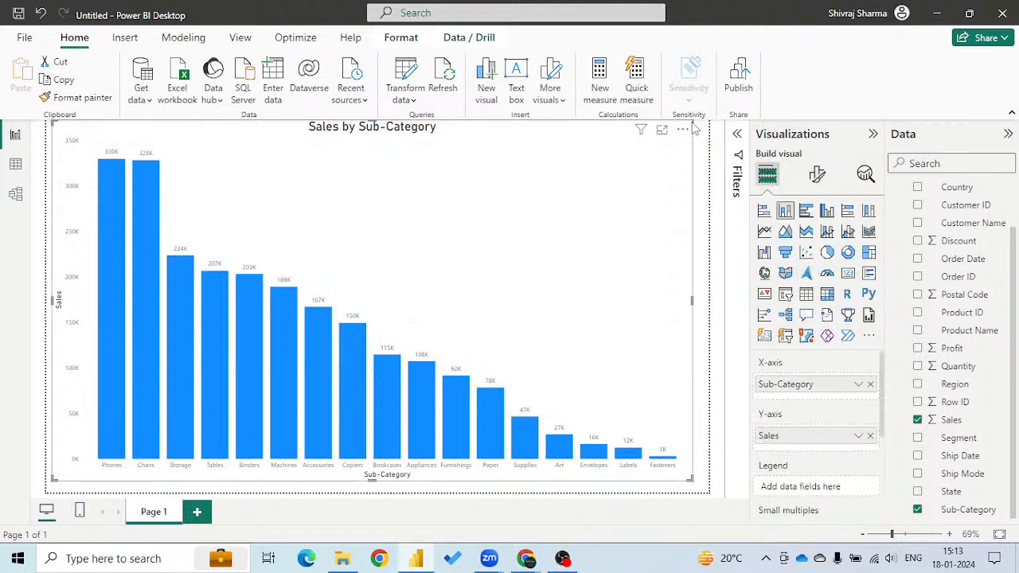
drag(690, 125, 312, 335)
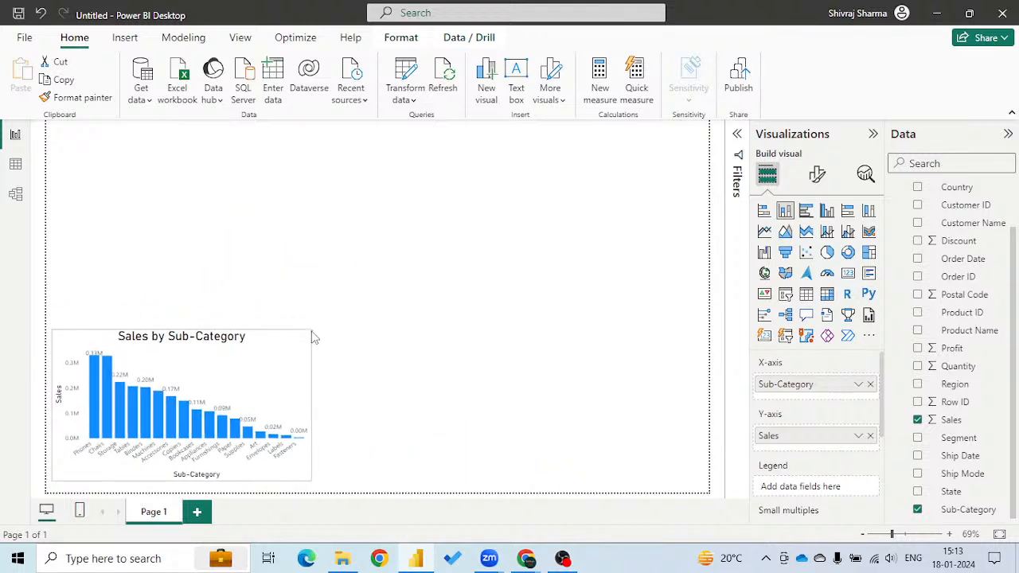
Insert a line chart on the report page and change the Order Date field's data type to Date.
click(592, 408)
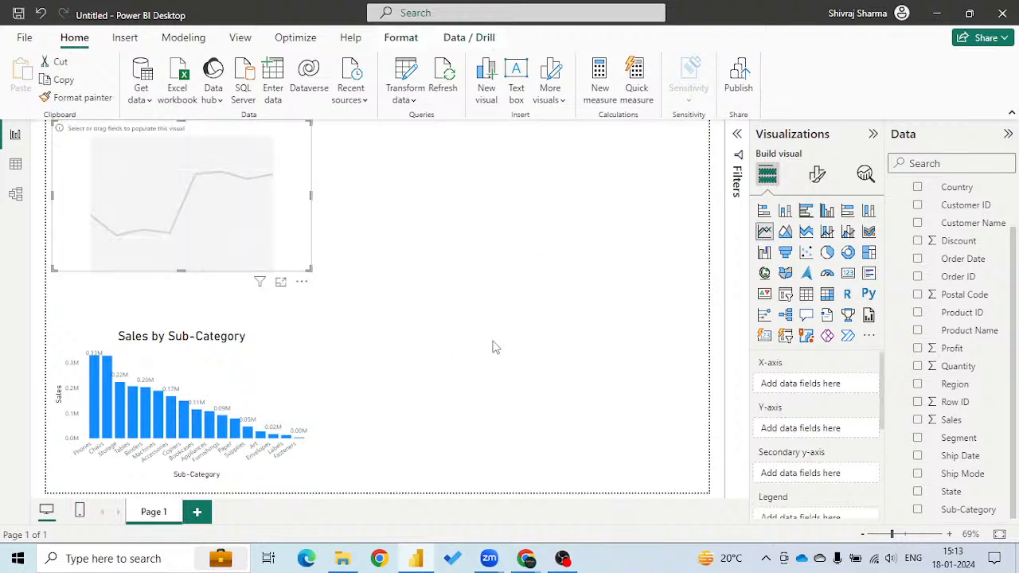
click(960, 259)
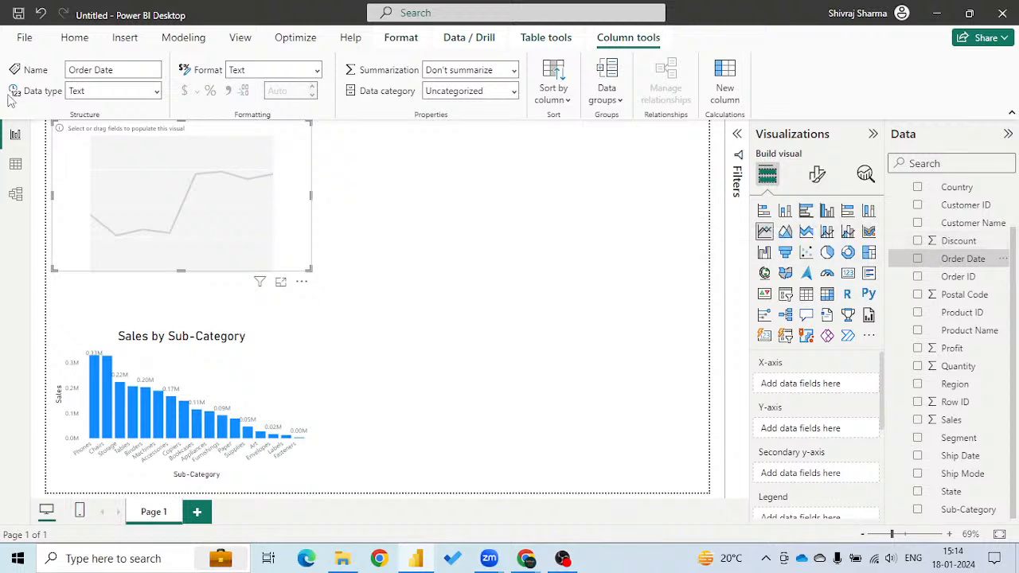
click(158, 92)
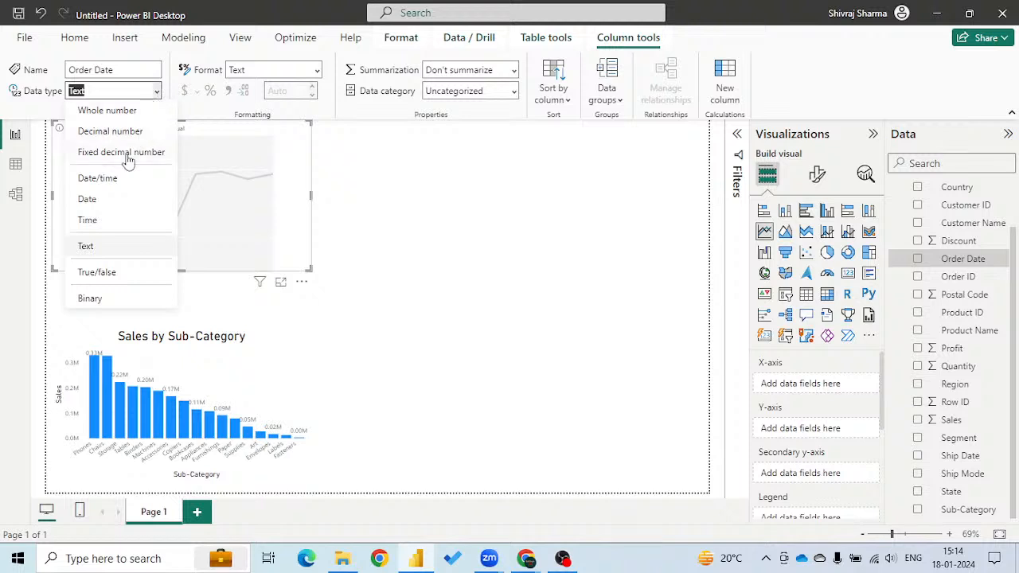
click(94, 199)
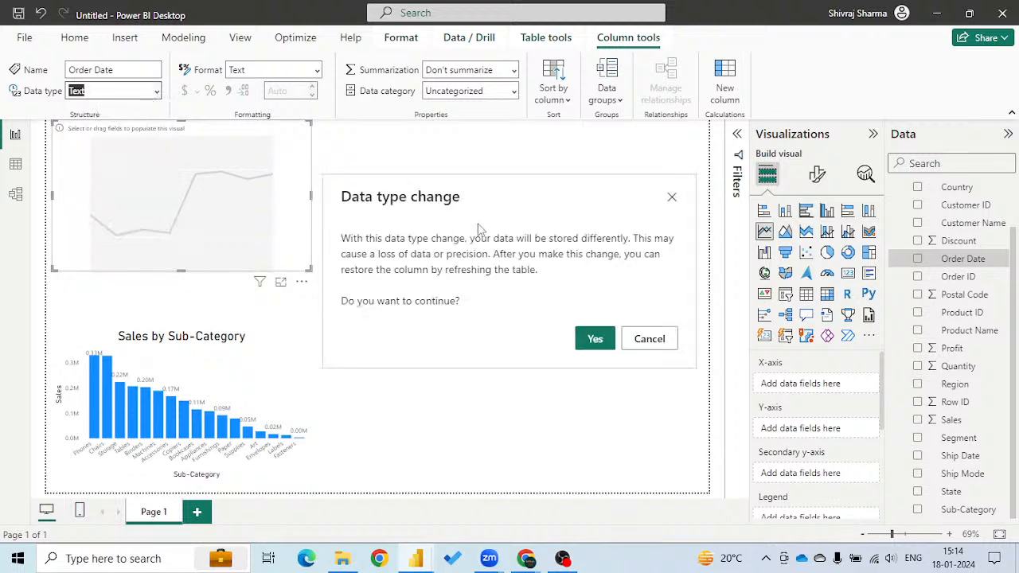
click(593, 339)
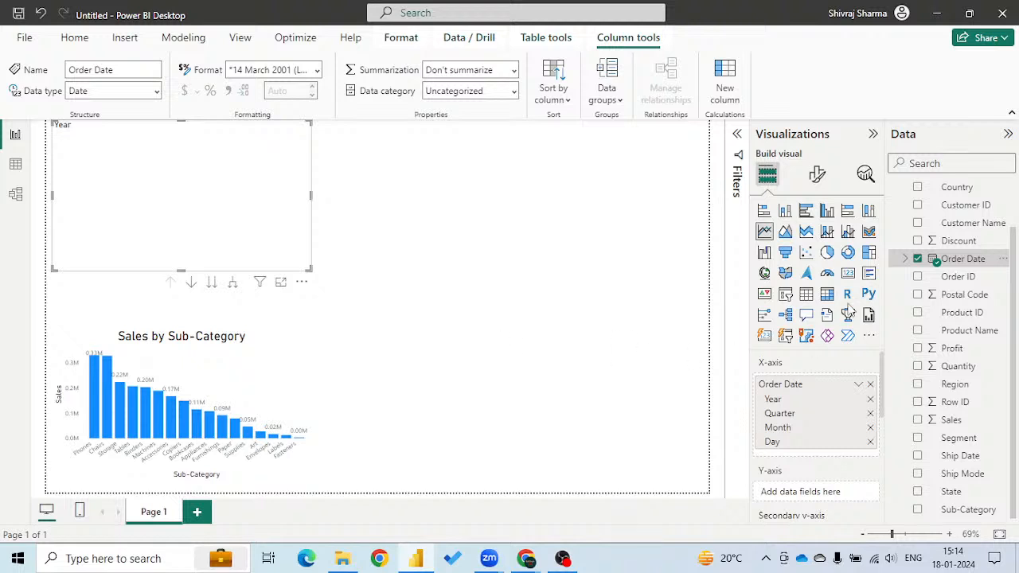
Check the levels of the Order Date hierarchy and add Sales to the line chart's Y-axis.
click(906, 259)
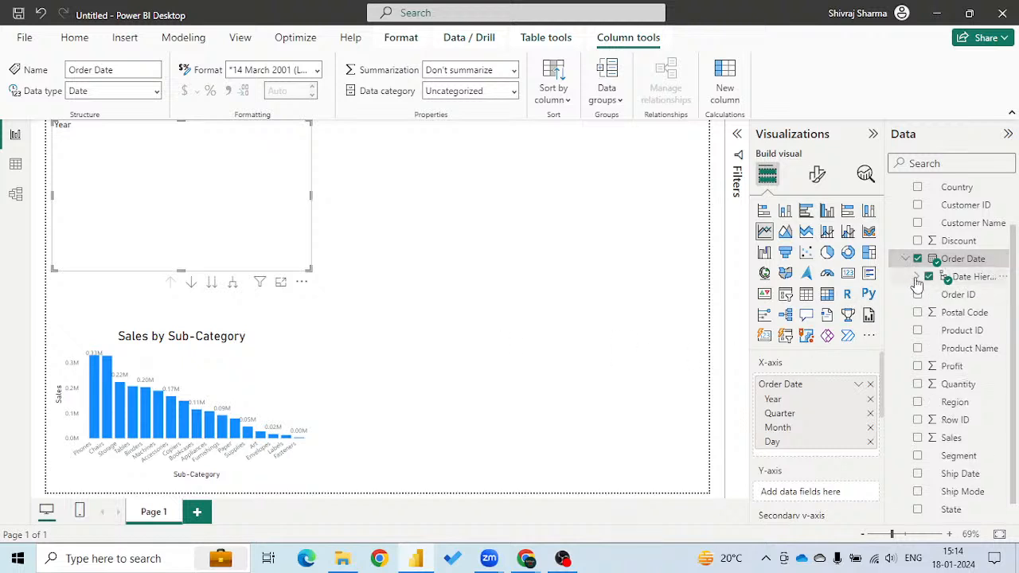
click(916, 277)
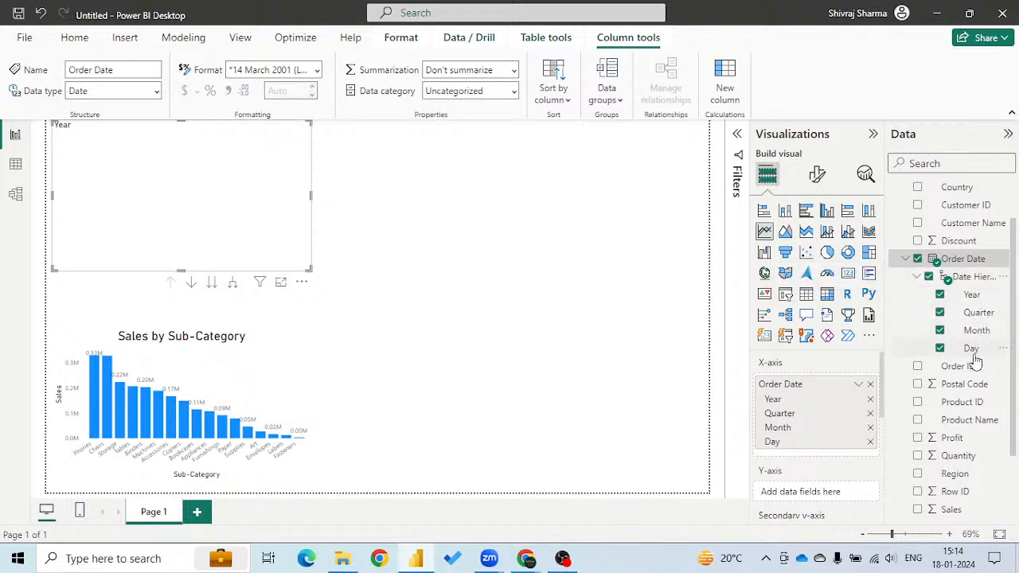
click(907, 260)
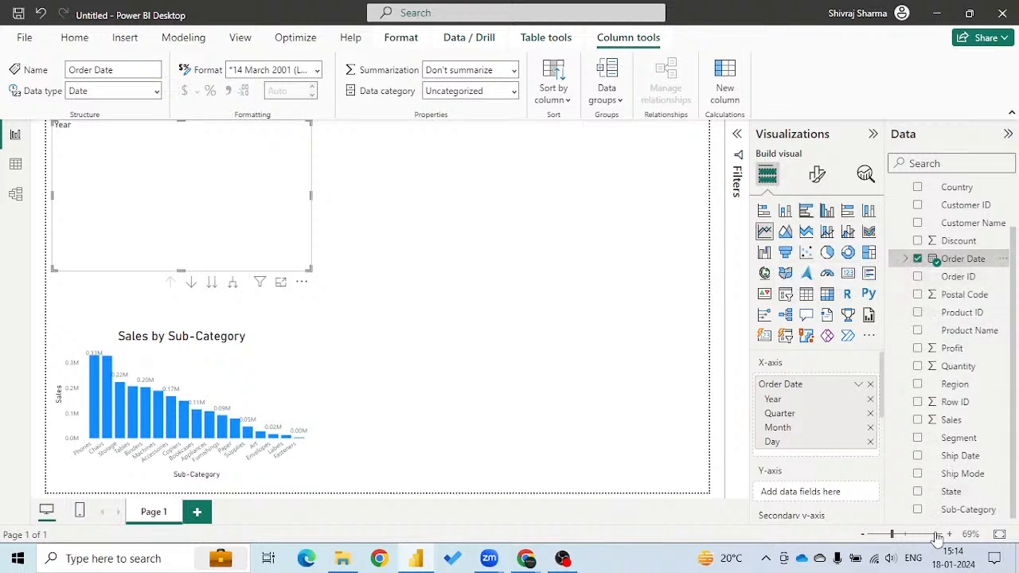
click(919, 422)
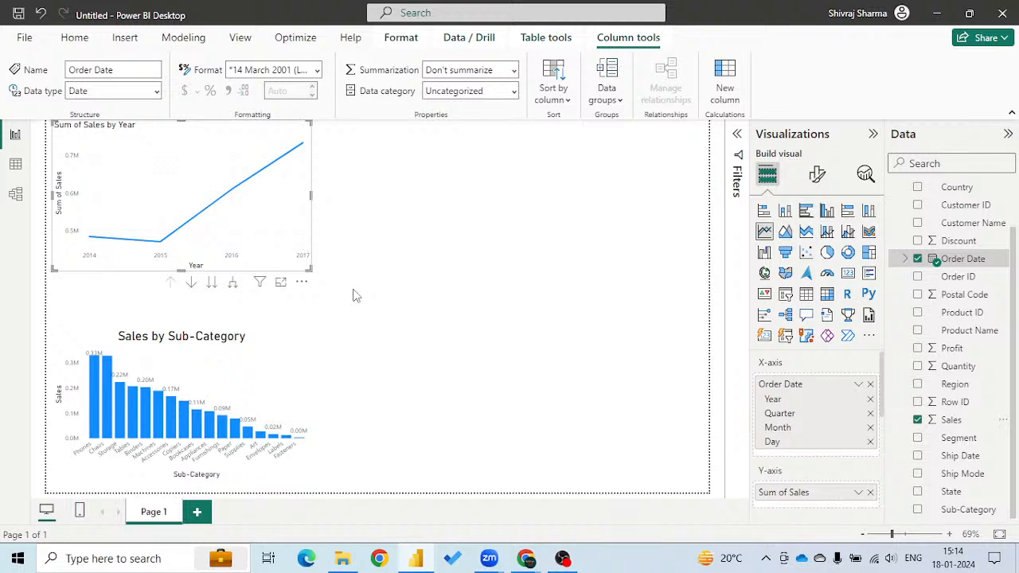
Turn on drill-down for the line chart and take it down the date hierarchy to the Month level.
click(191, 286)
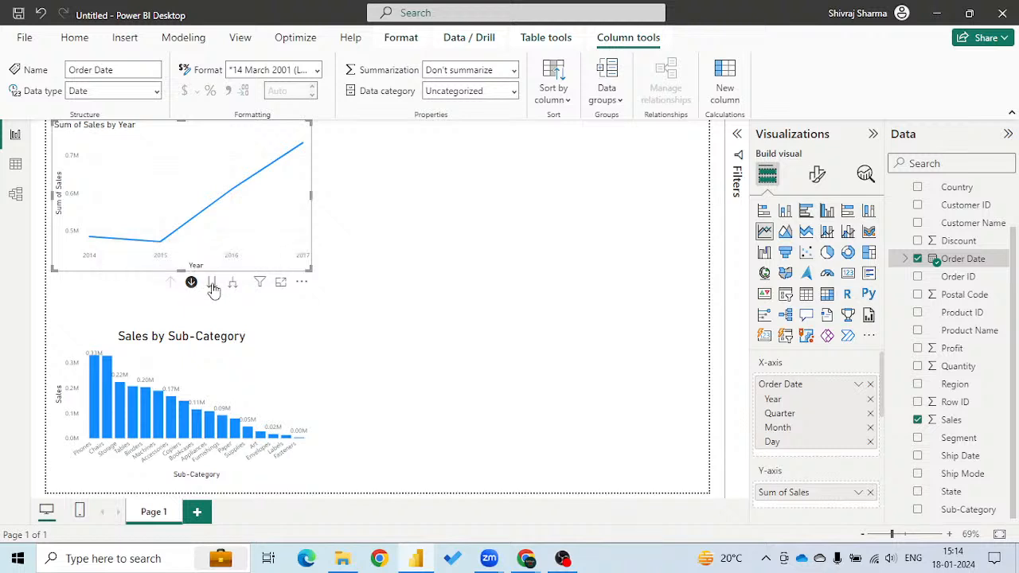
click(212, 286)
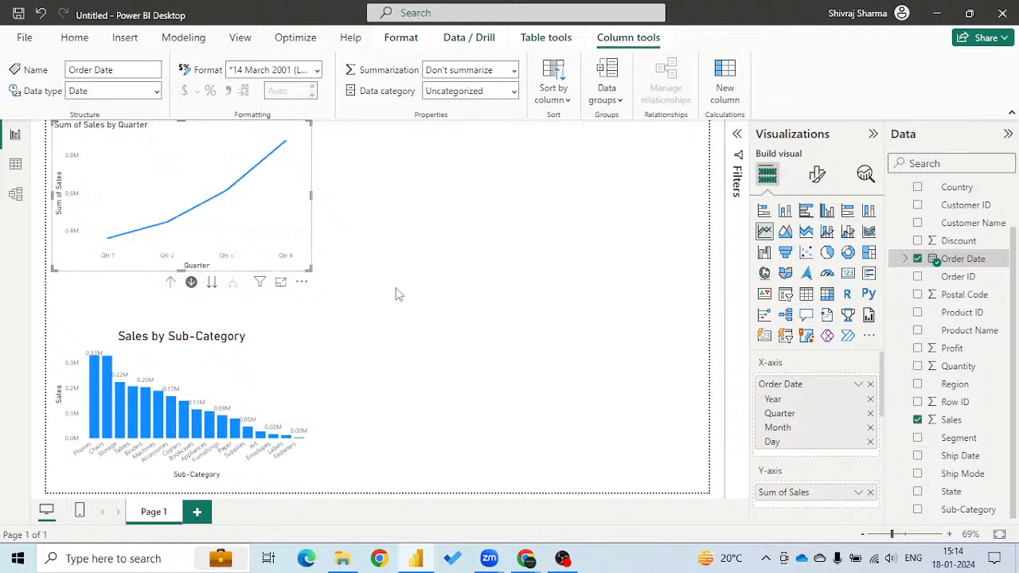
click(211, 285)
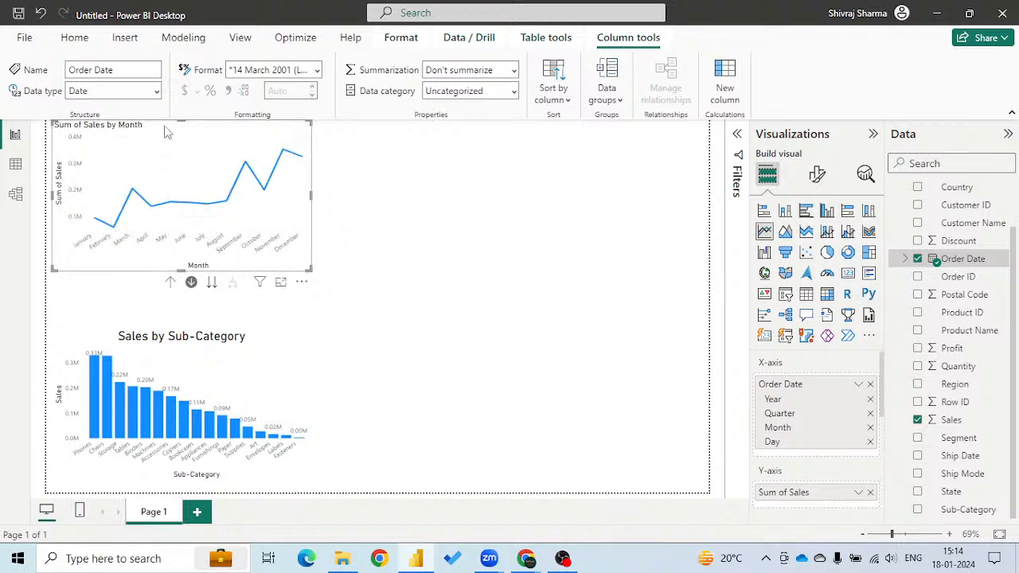
Move the line chart to the lower-right corner of the report page and lower the Sales by Sub-Category chart level with it.
drag(164, 132, 566, 371)
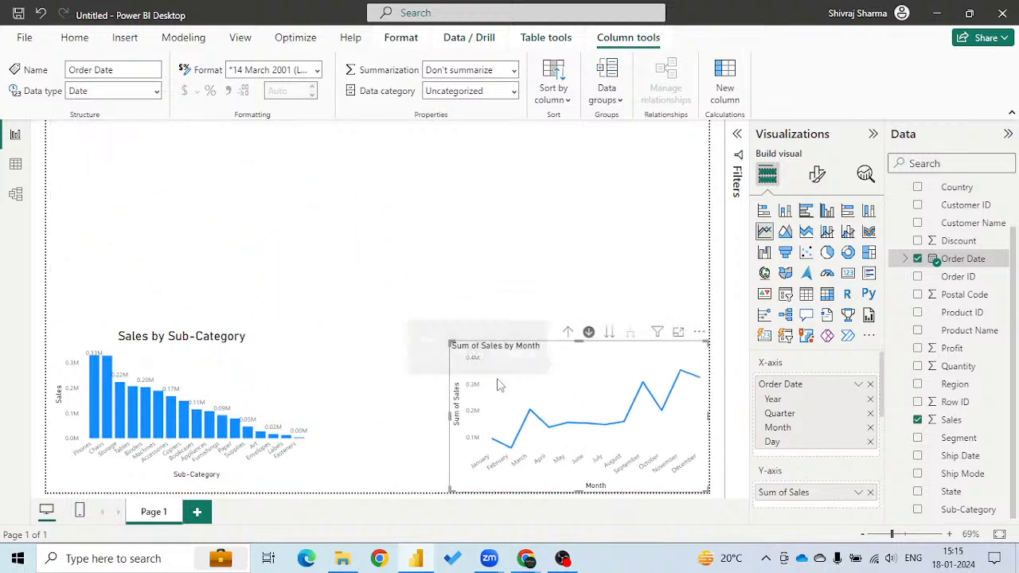
click(295, 347)
drag(312, 337, 316, 343)
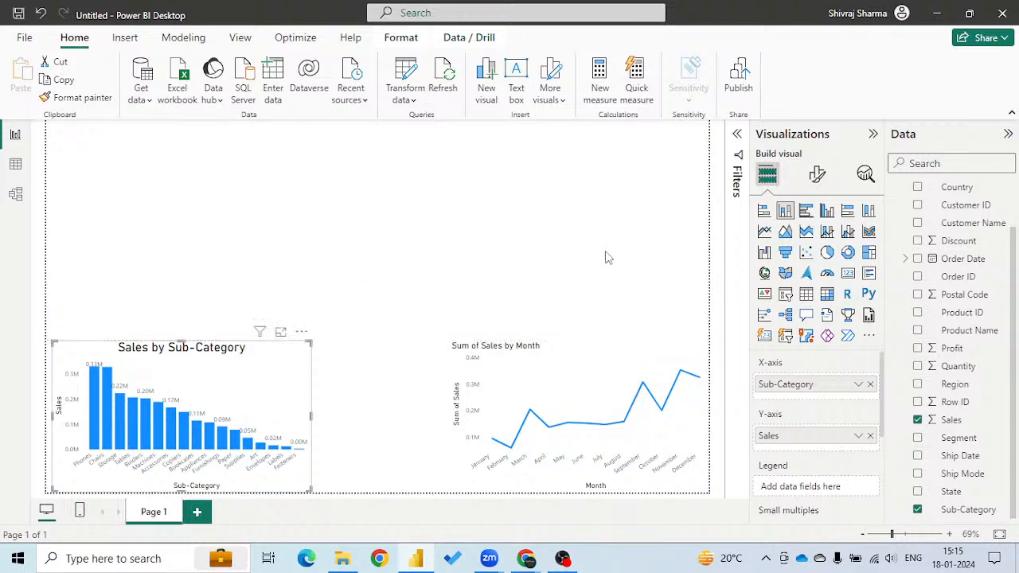
Insert a text box on the page containing the centred title "Sales Analysis of Superstore".
click(629, 255)
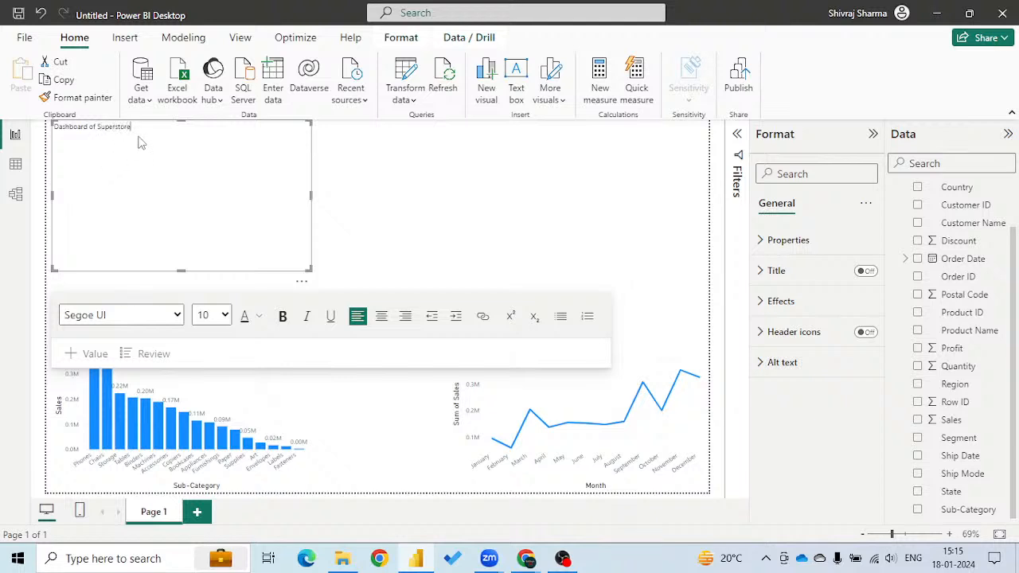
drag(131, 128, 30, 134)
key(Delete)
click(381, 316)
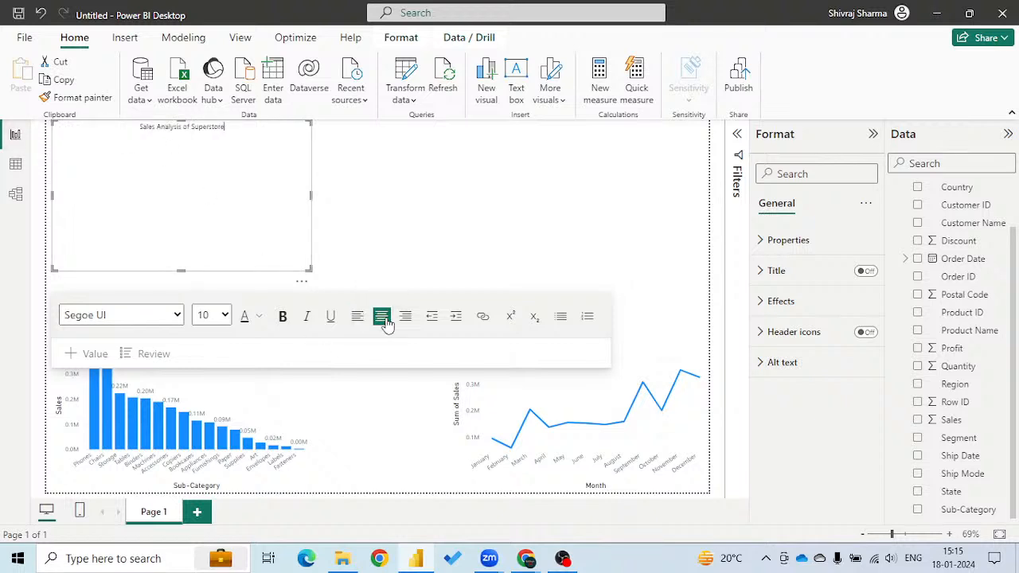
Turn the title text box into a thin banner across the full page width with a blue background.
drag(181, 269, 182, 148)
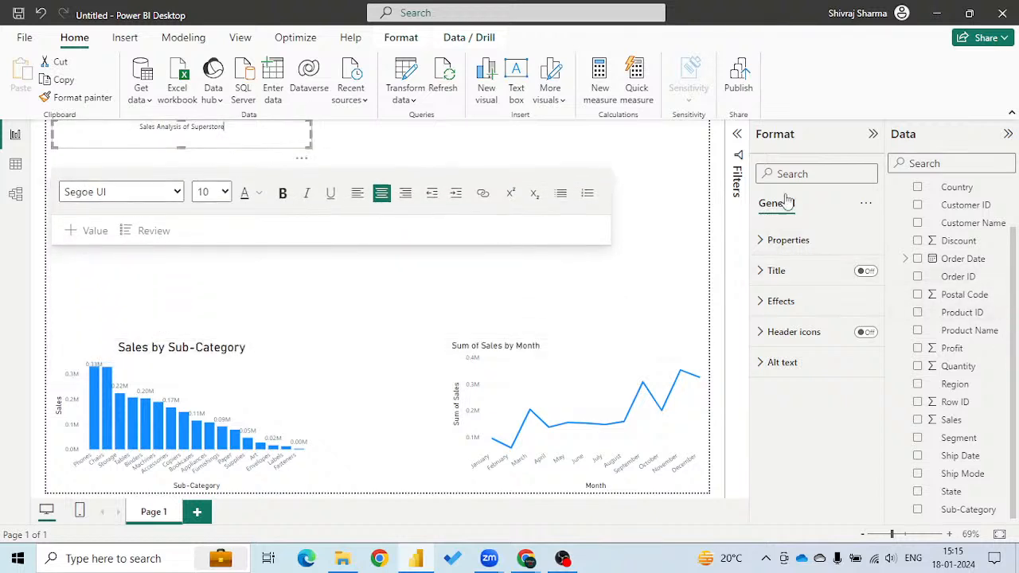
click(760, 301)
click(792, 376)
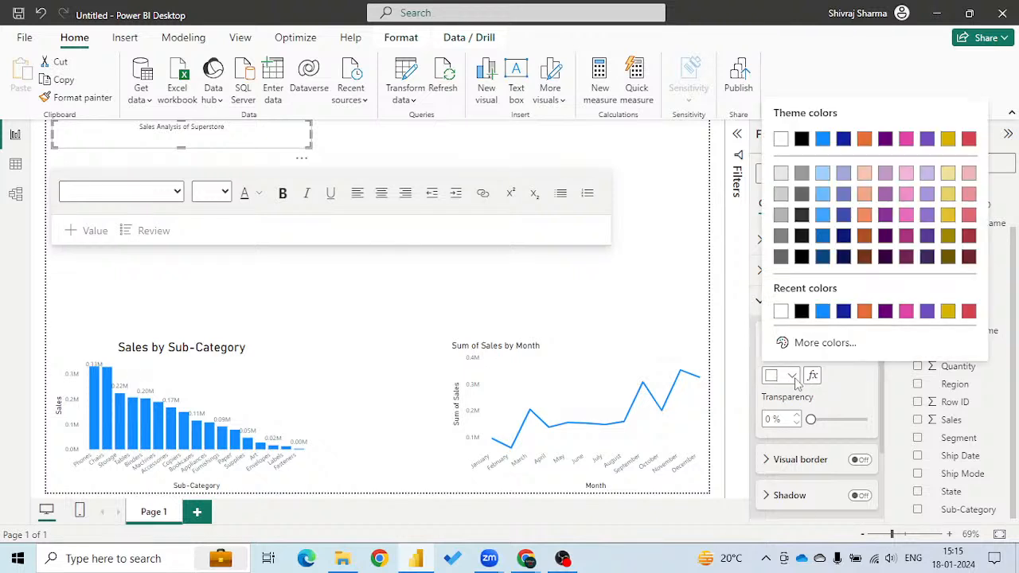
click(823, 311)
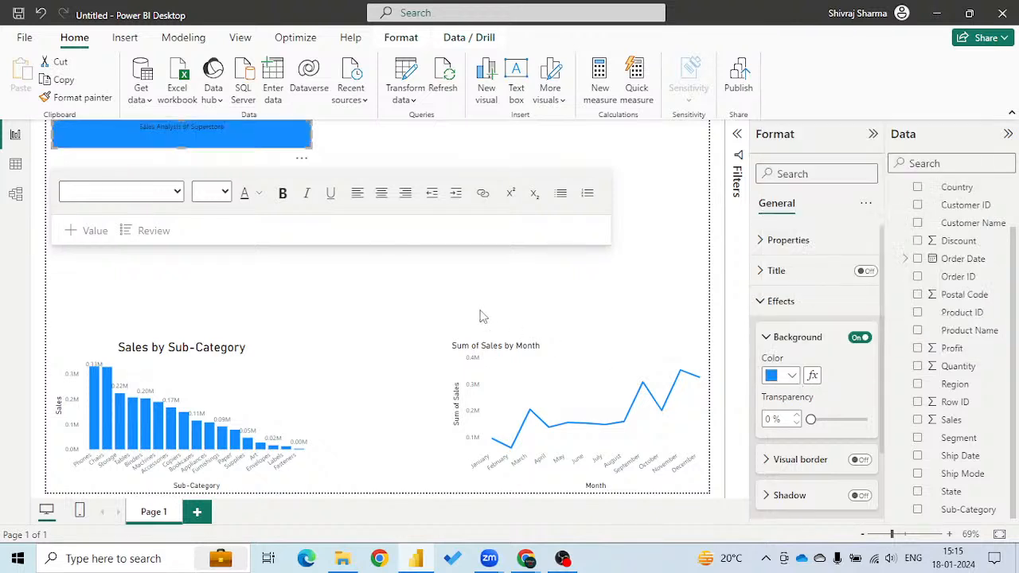
drag(310, 134, 709, 136)
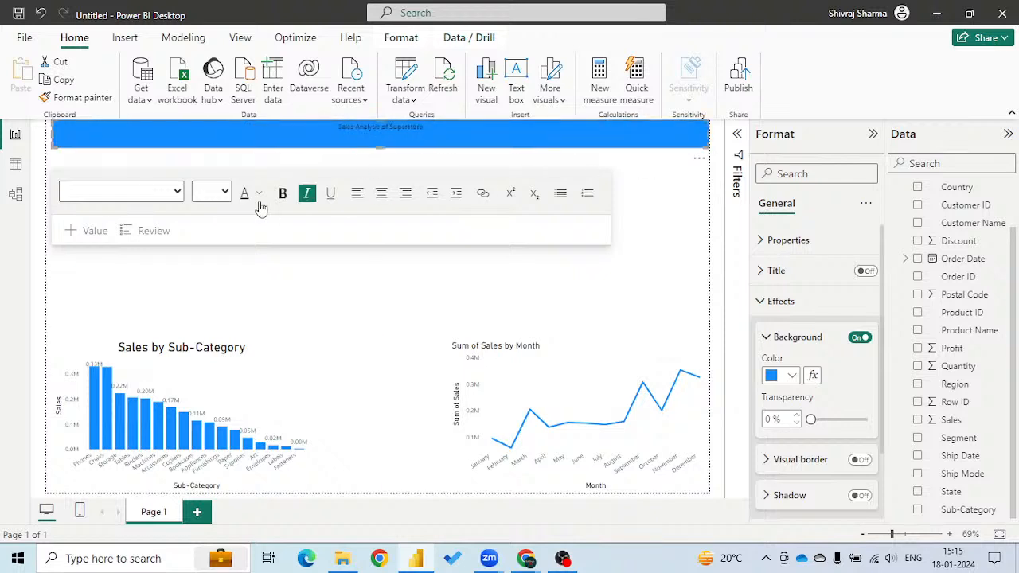
Set the font size of the "Sales Analysis of Superstore" title text to 32.
click(225, 193)
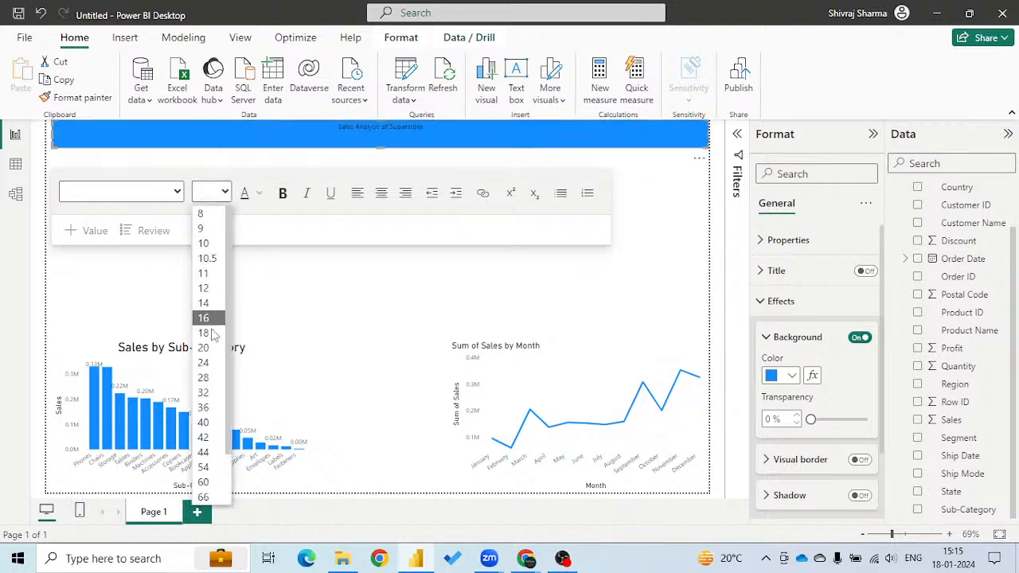
click(203, 392)
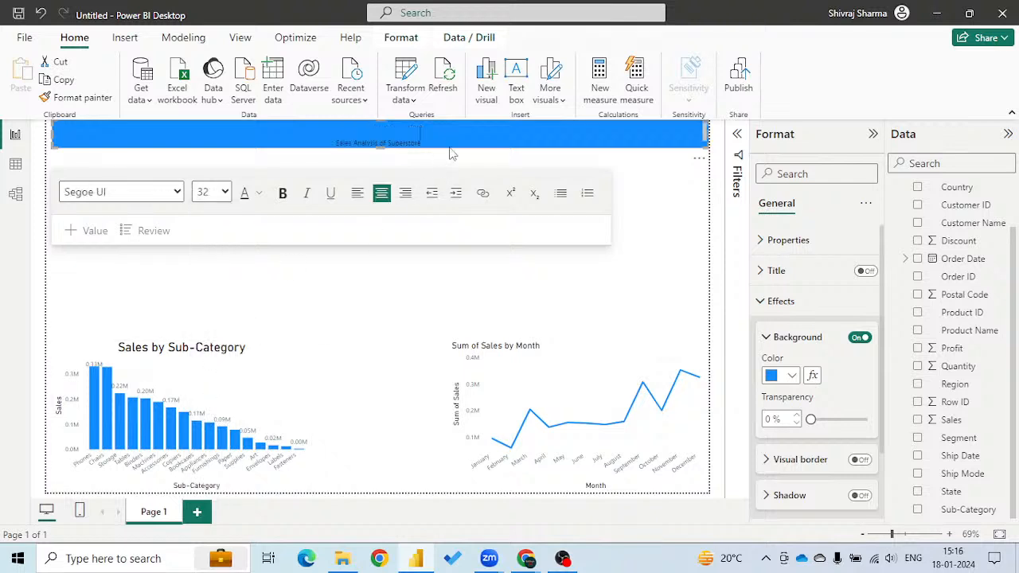
drag(434, 139, 243, 141)
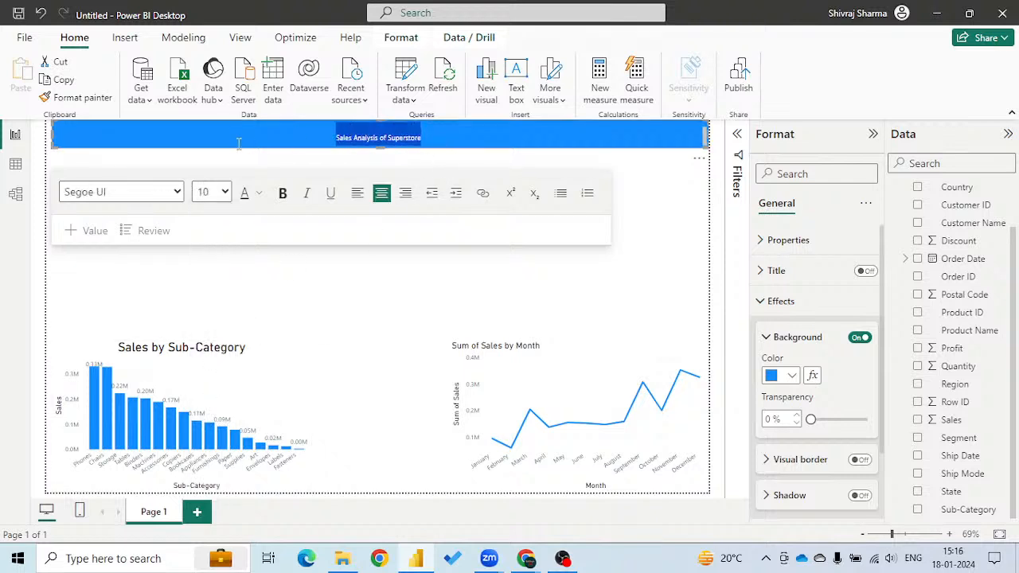
click(211, 192)
click(202, 403)
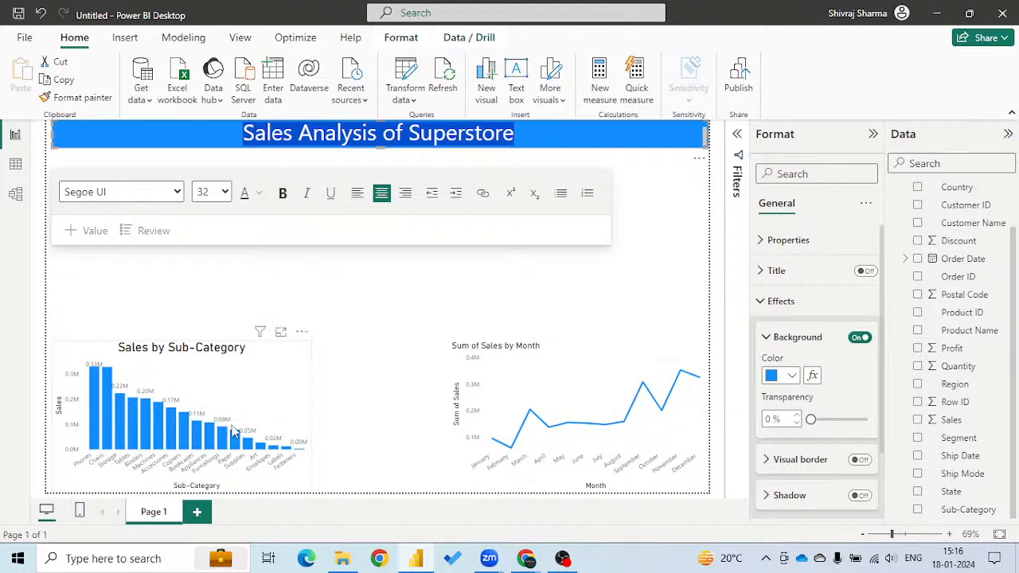
click(406, 288)
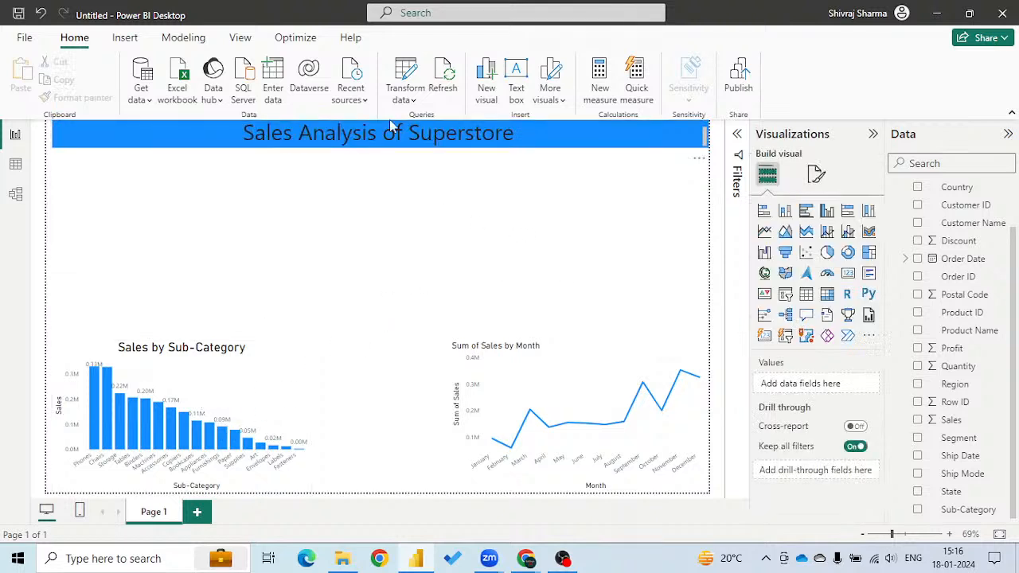
Make the banner's title text bold and increase the banner's height slightly to fit it.
click(406, 142)
drag(538, 136, 239, 137)
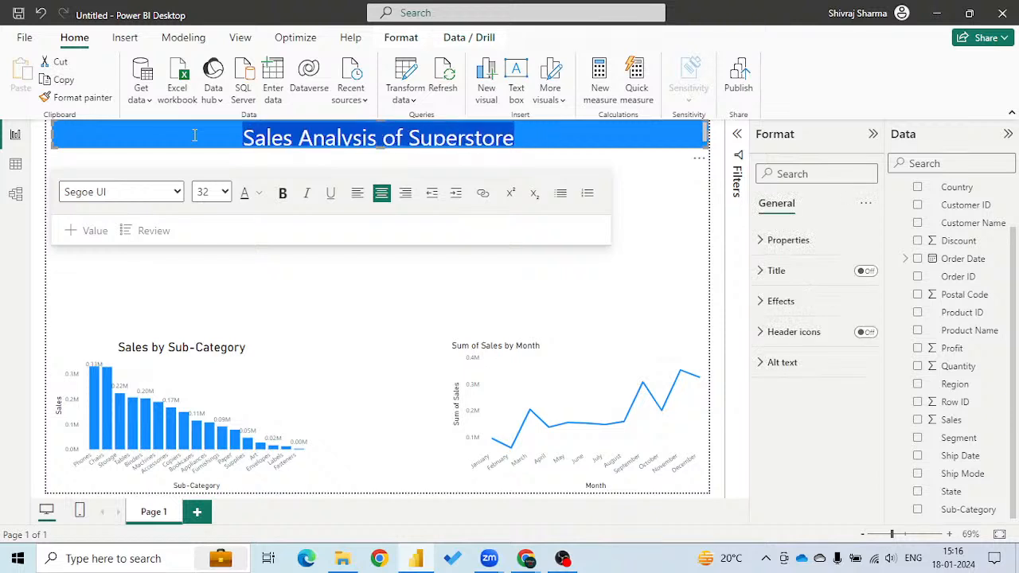
click(283, 193)
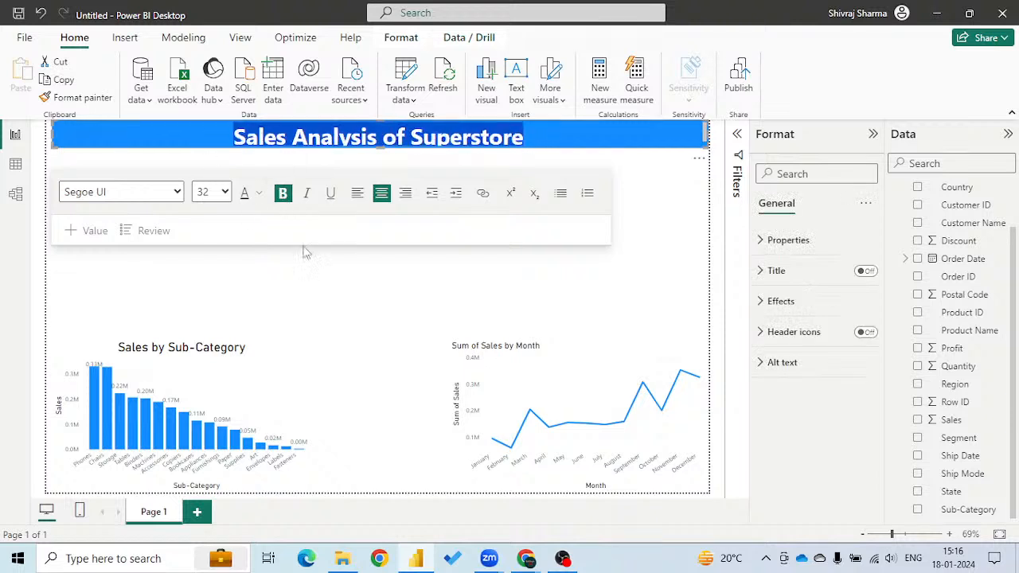
click(397, 287)
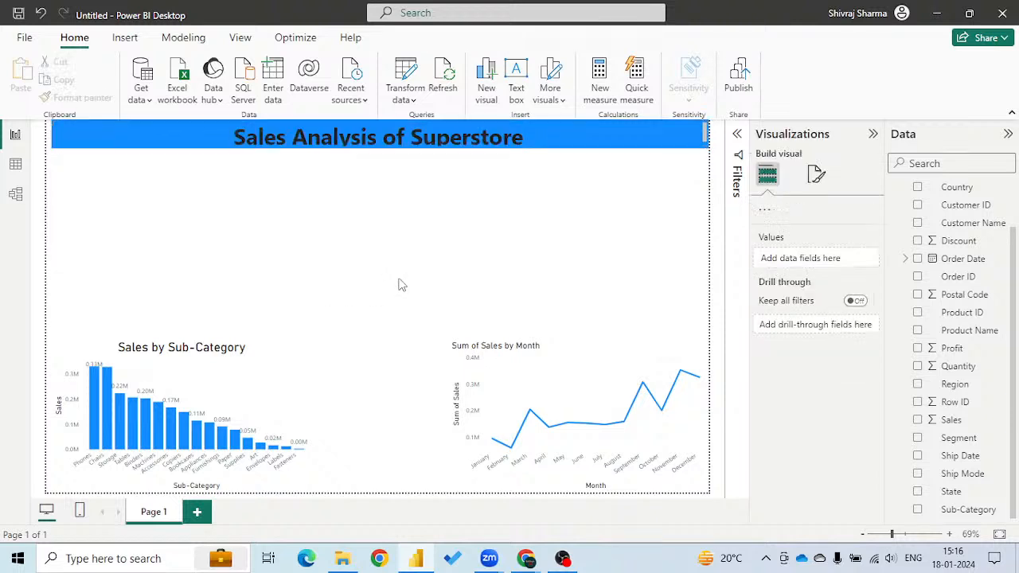
click(384, 154)
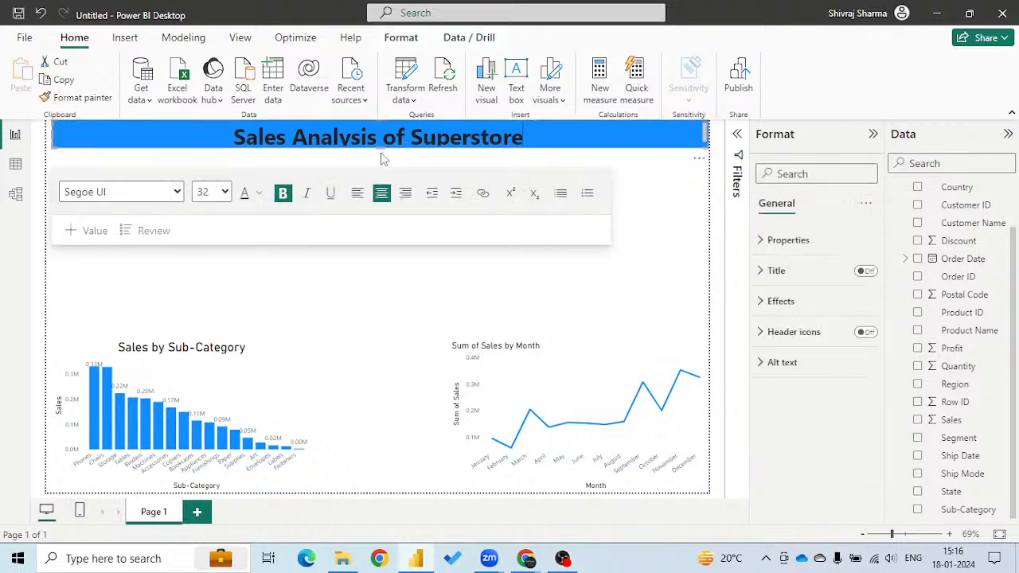
drag(379, 147, 377, 164)
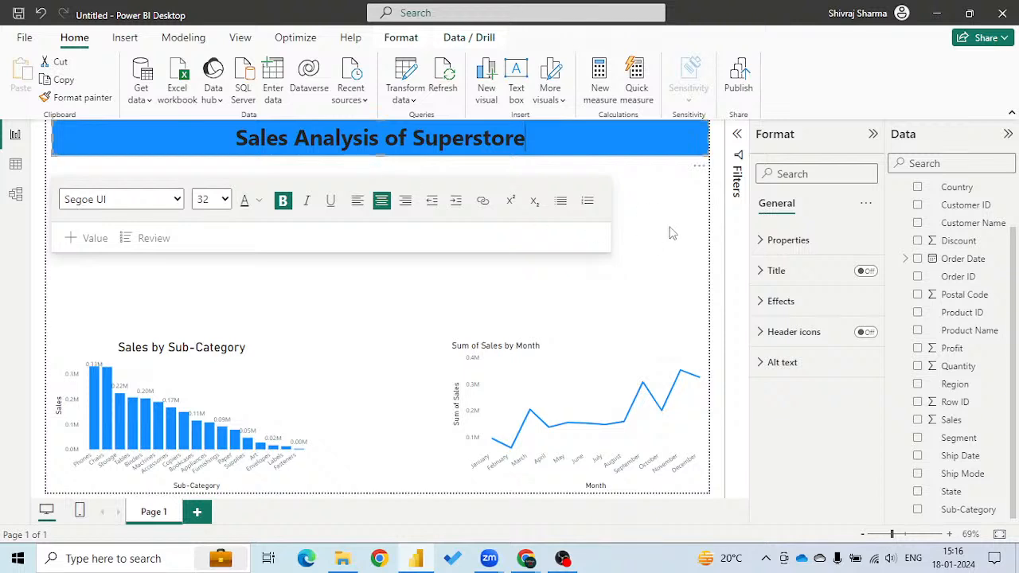
click(651, 260)
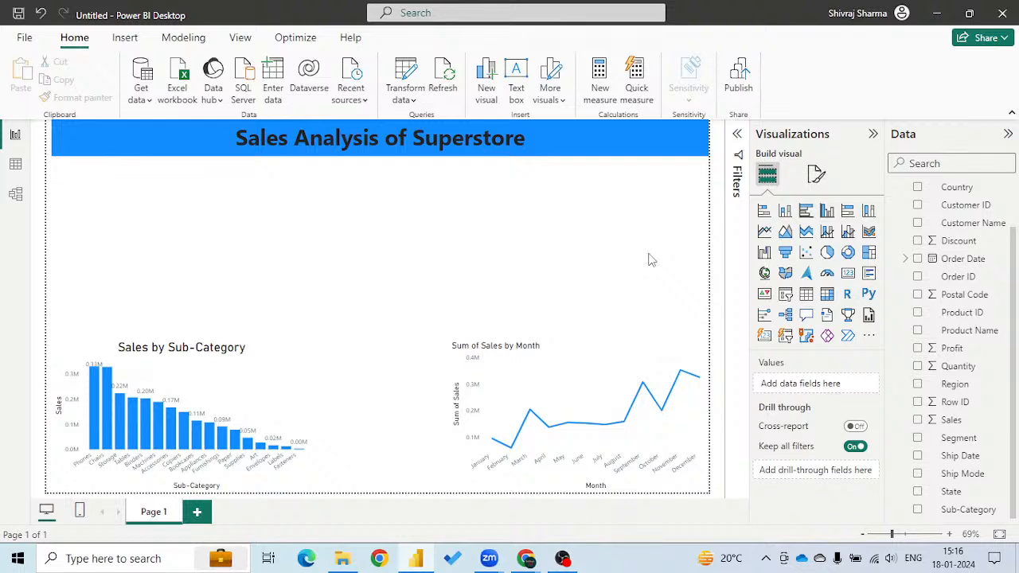
Add a pie chart of Sales by Segment, with Segment as the legend and Sales as the values.
click(827, 253)
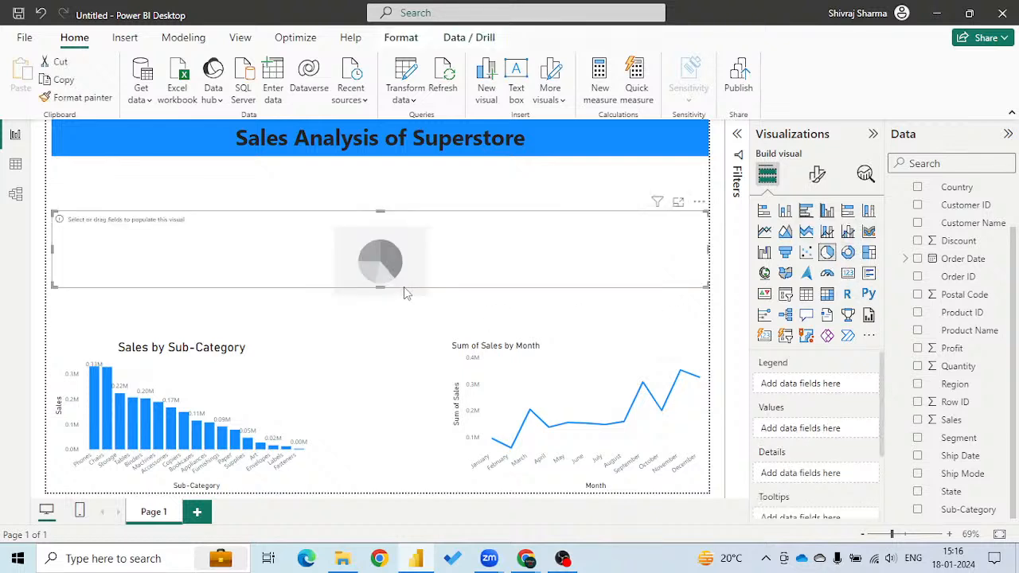
click(919, 439)
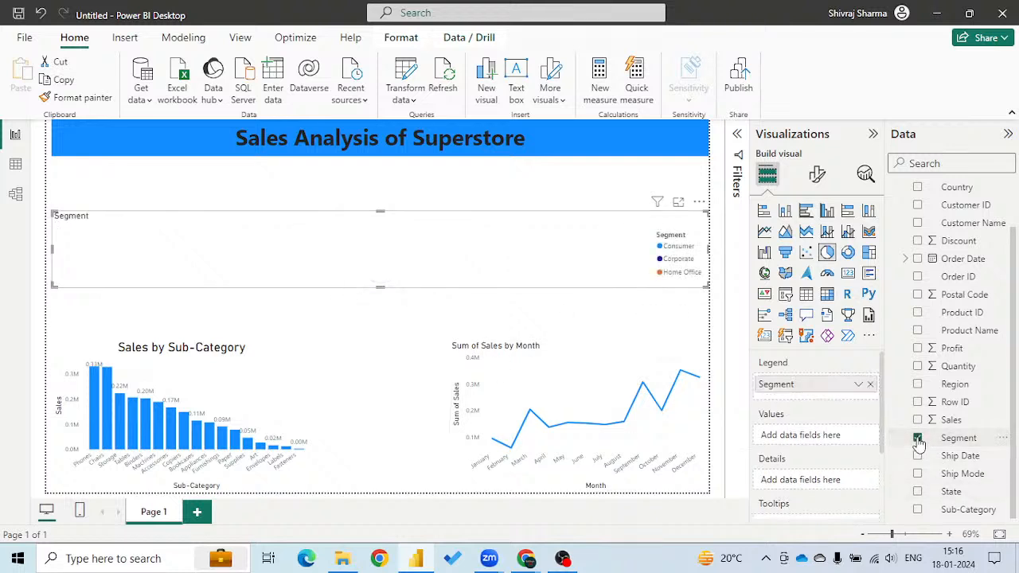
click(918, 420)
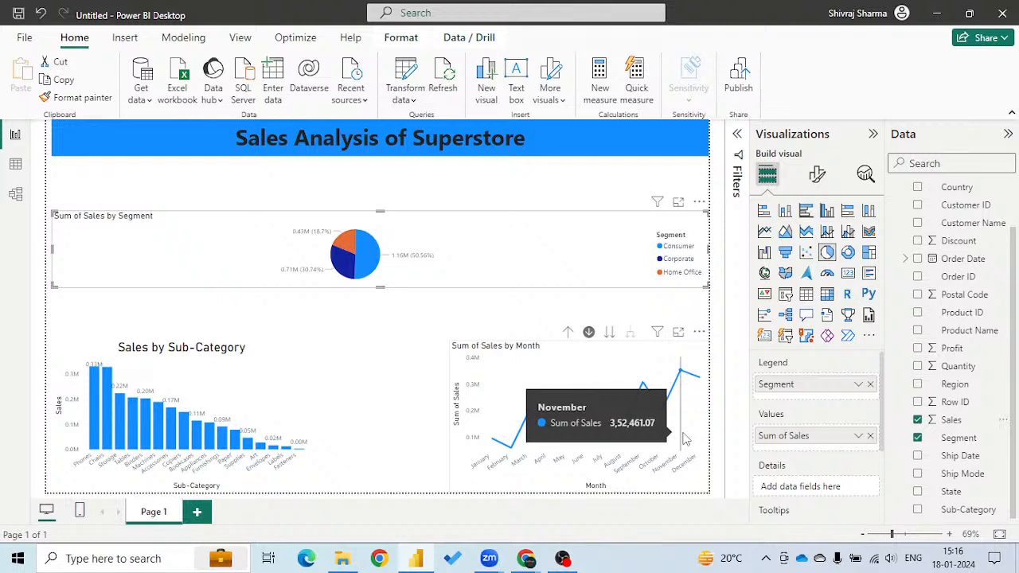
click(710, 250)
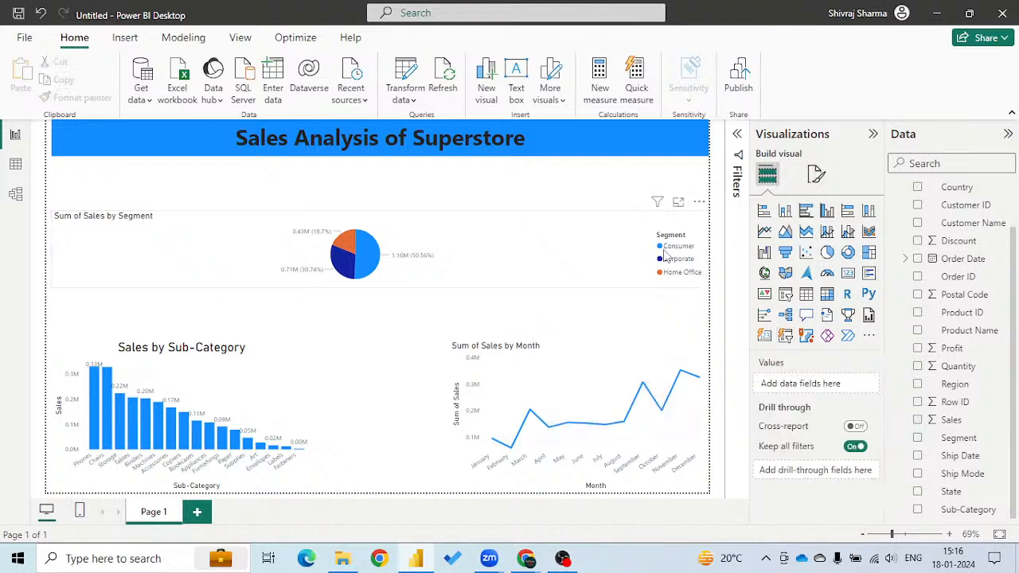
Narrow the segment pie chart to about a quarter of the page width and rename its values field to Sales.
click(460, 233)
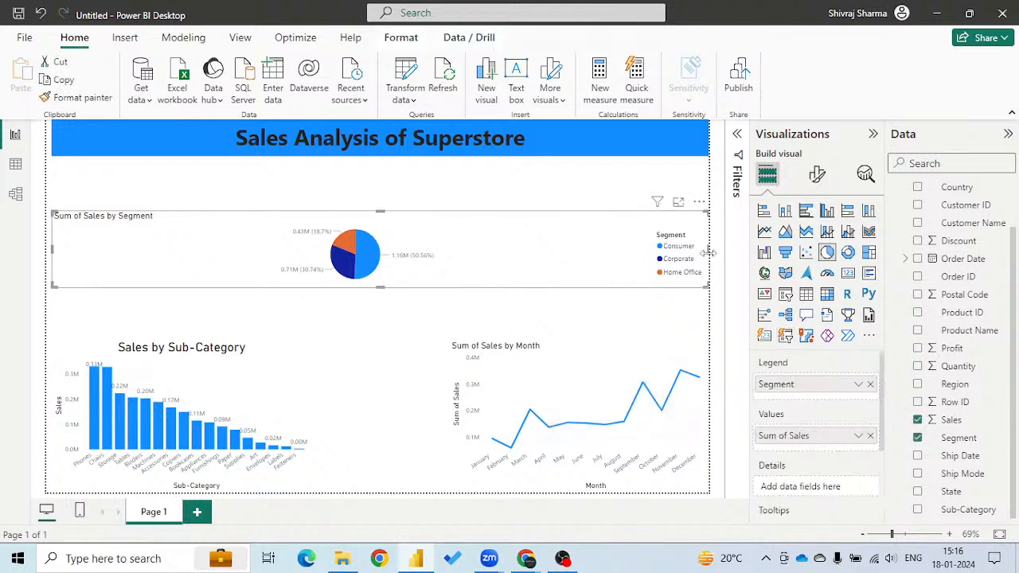
drag(707, 250, 206, 261)
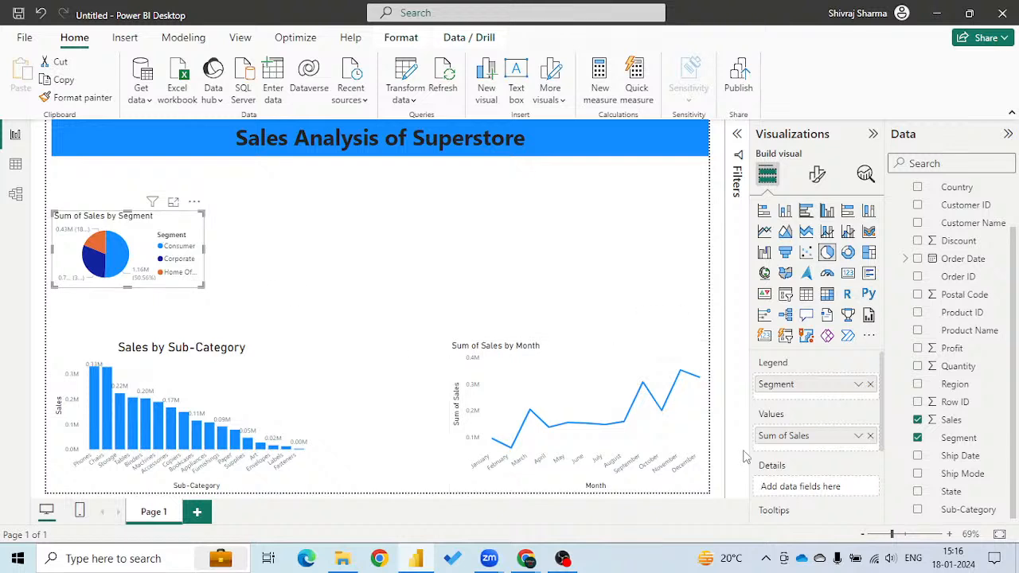
double_click(788, 438)
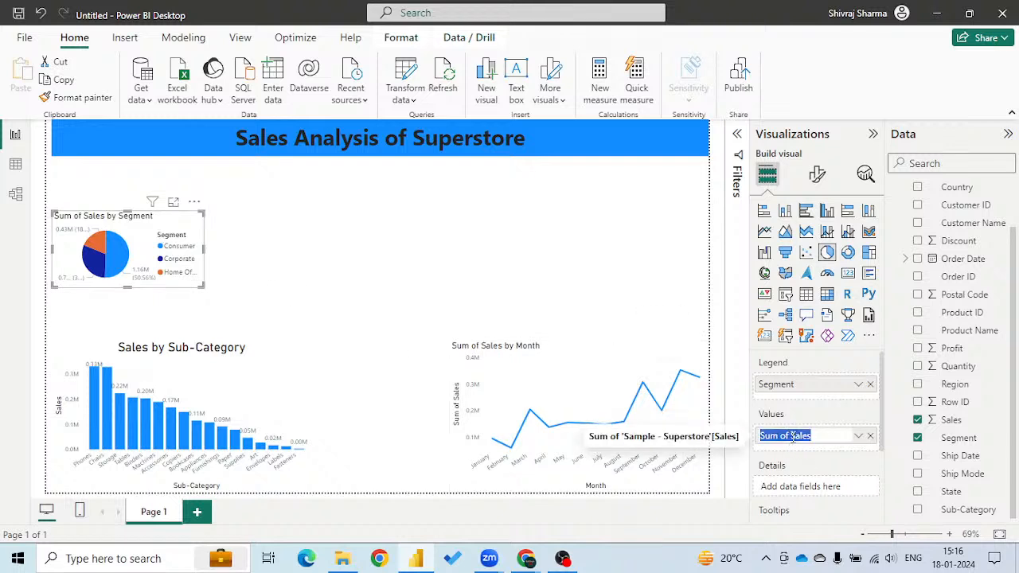
click(792, 437)
key(BackSpace)
key(BackSpace)
key(BackSpace)
key(BackSpace)
key(BackSpace)
key(BackSpace)
key(BackSpace)
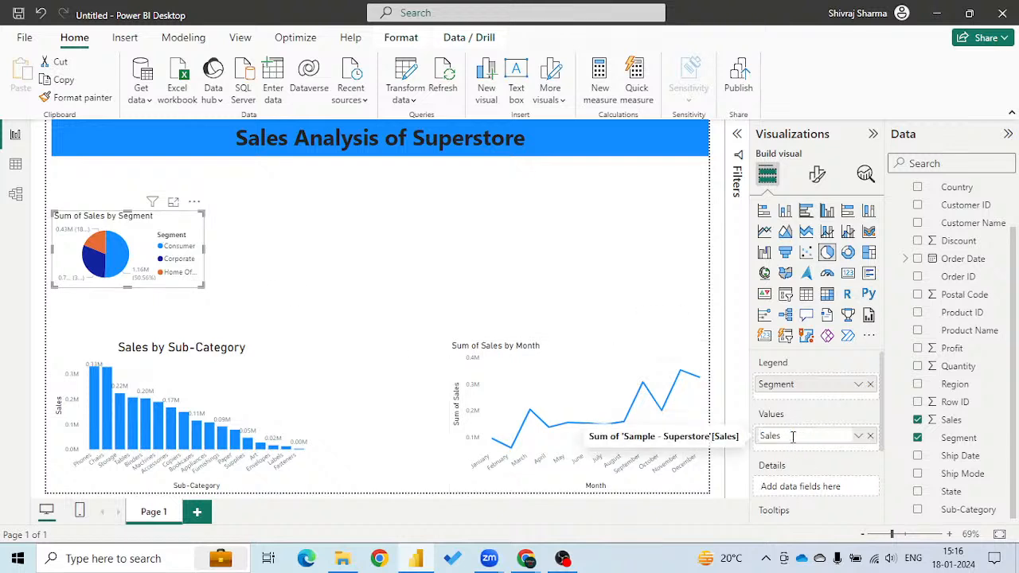
key(Return)
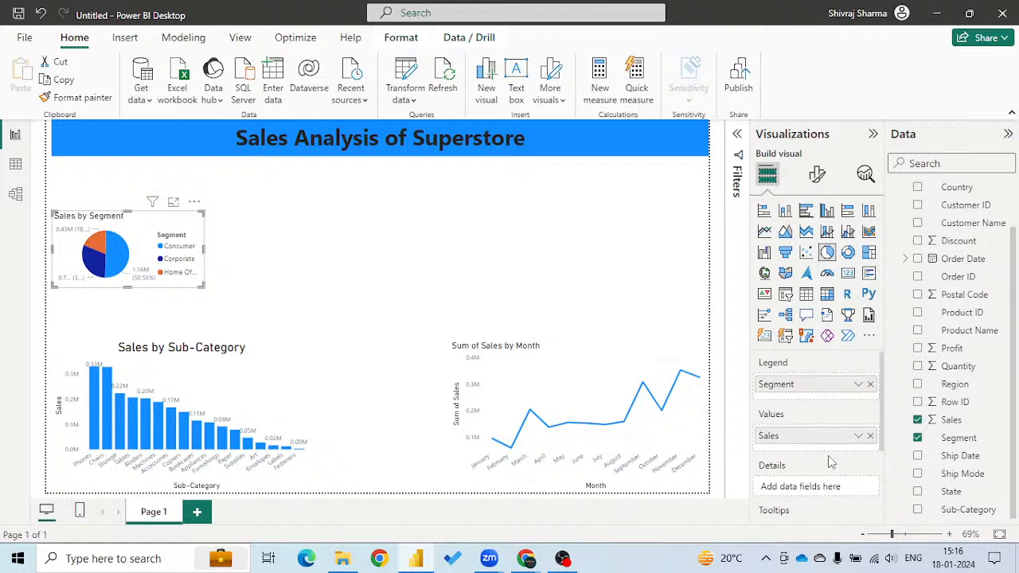
Narrow the sub-category column chart and place the segment pie chart beside it, stretched down to the page's lower edge.
click(301, 383)
drag(312, 418, 271, 424)
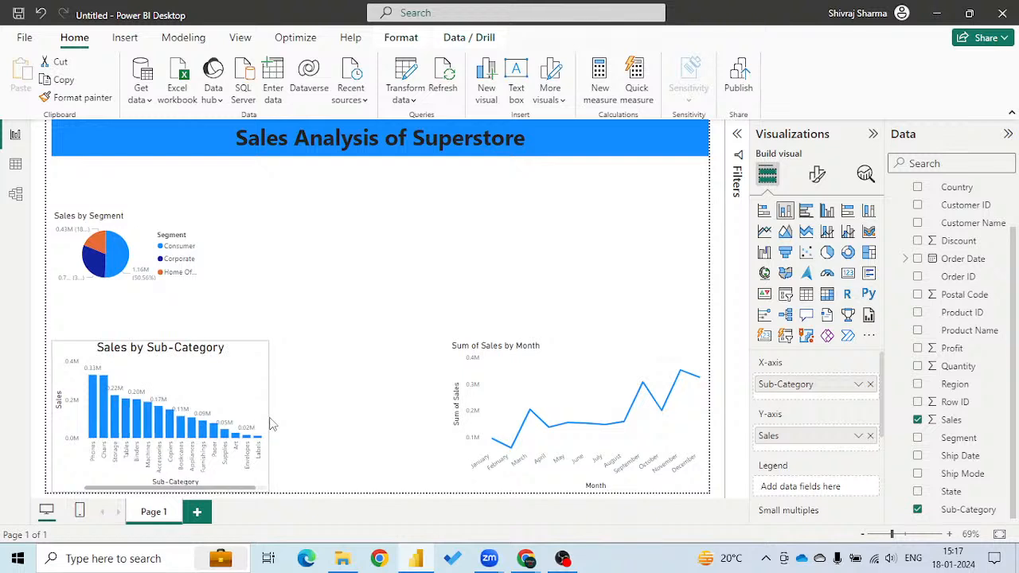
drag(152, 225, 372, 359)
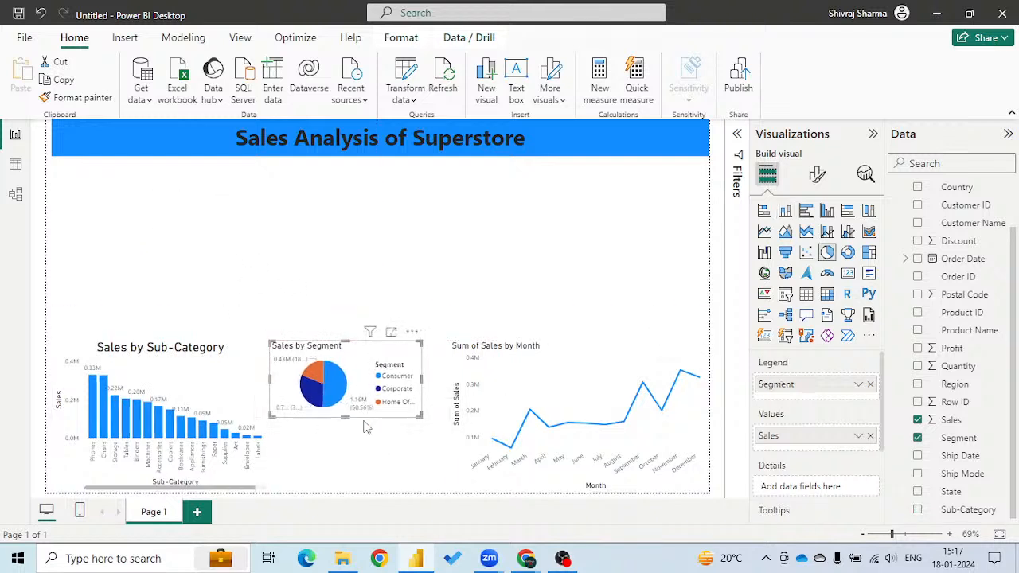
drag(342, 418, 337, 493)
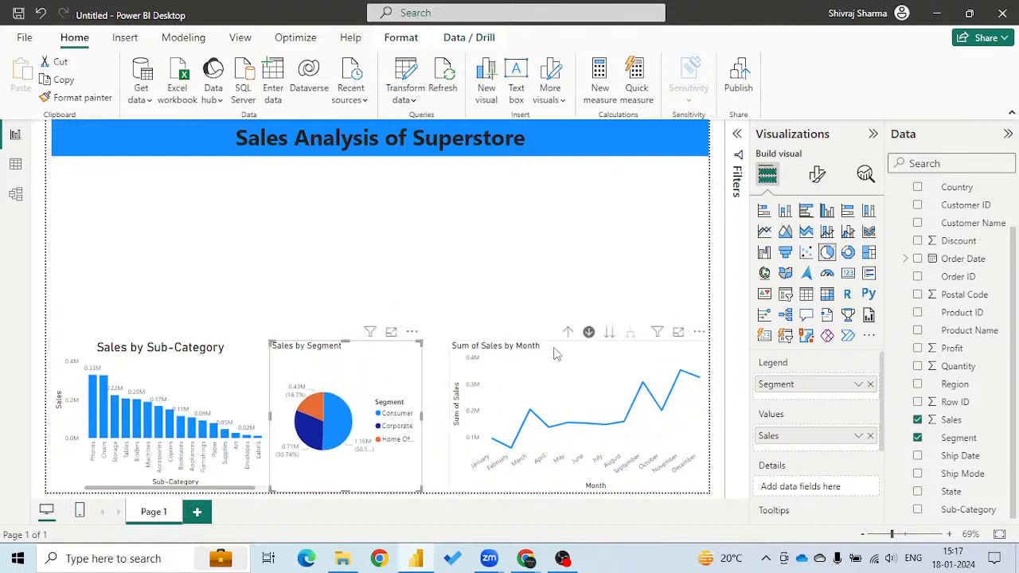
Narrow the month line chart from its left side and widen the segment pie chart to fill the gap between its neighbours.
click(451, 420)
drag(450, 416, 487, 420)
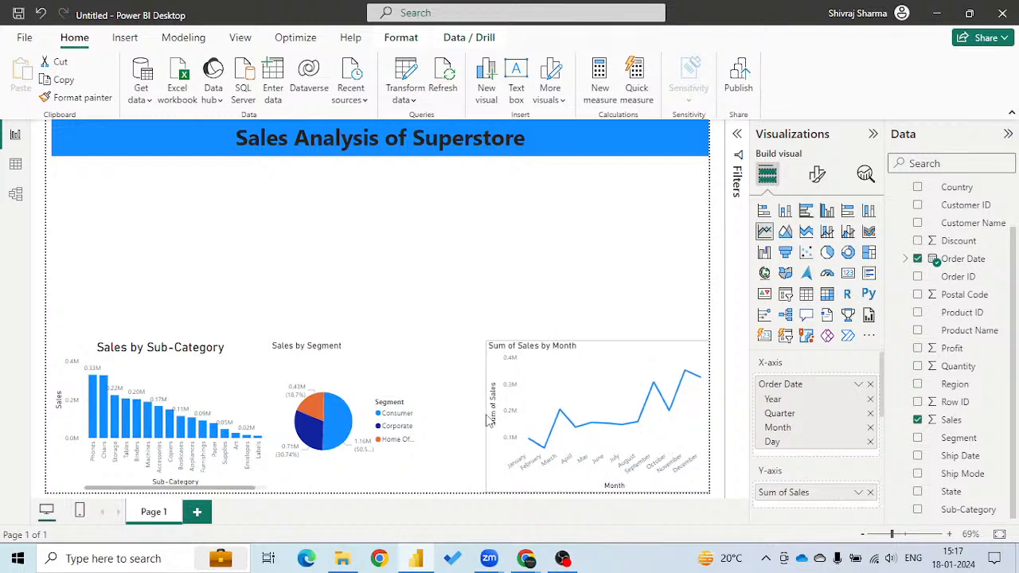
click(379, 362)
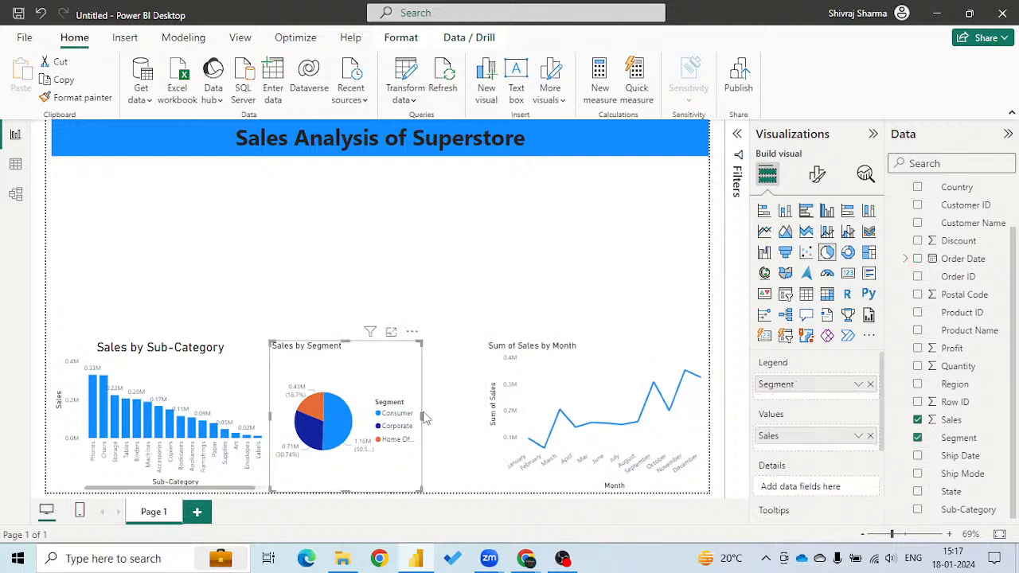
drag(421, 421, 487, 419)
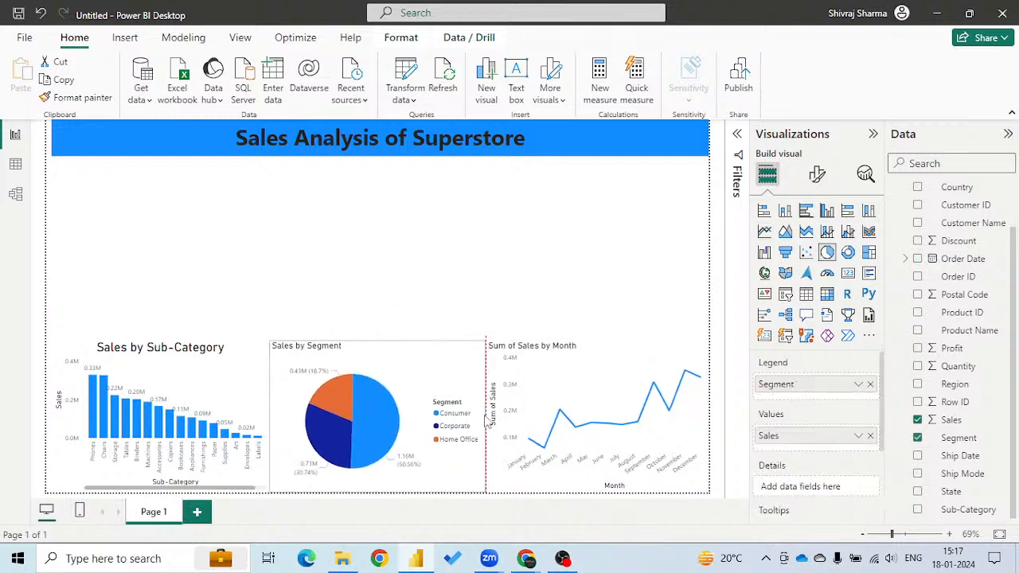
Try to rename the Y-axis field of the month line chart to Sales.
click(604, 362)
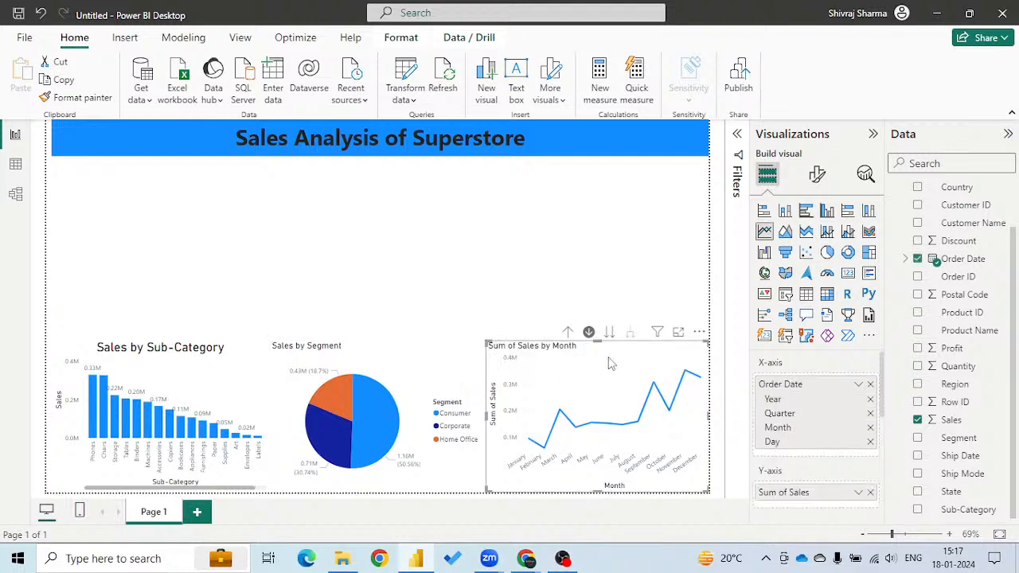
double_click(792, 494)
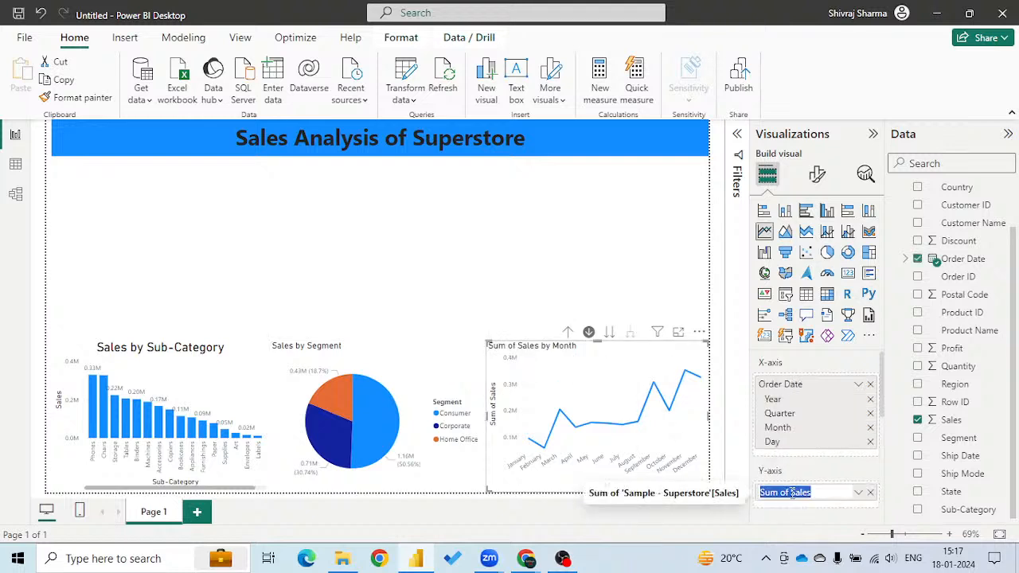
click(792, 492)
key(BackSpace)
key(BackSpace)
key(BackSpace)
key(BackSpace)
key(BackSpace)
key(BackSpace)
key(BackSpace)
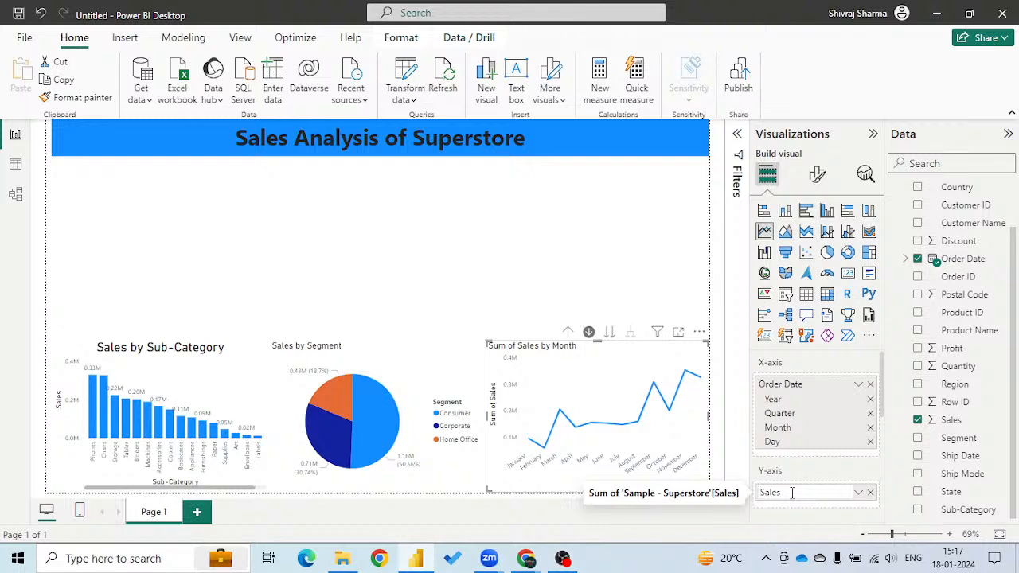
key(Return)
click(490, 215)
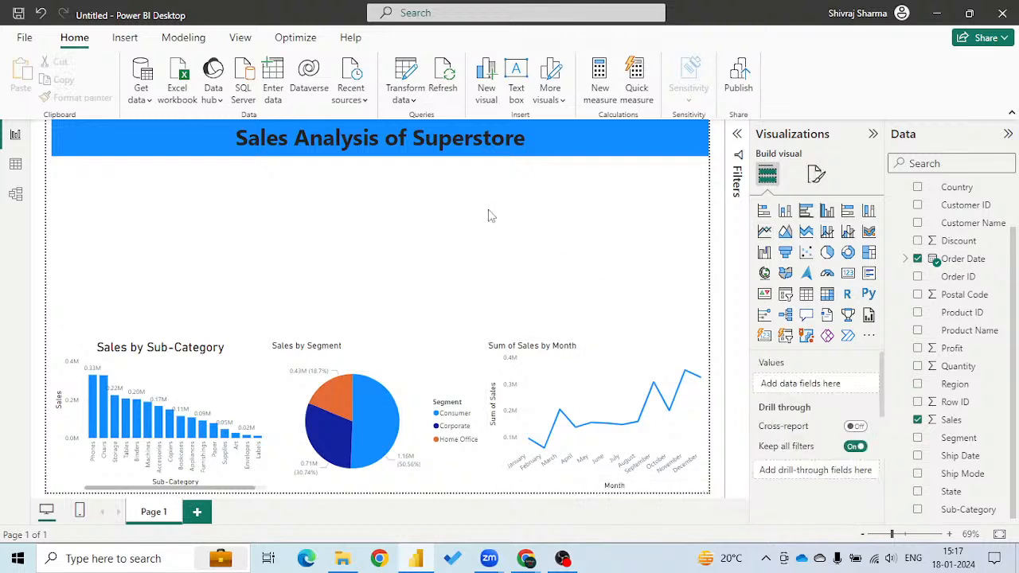
Rename the line chart's Y-axis field to Sales and drill the chart up from day to month level.
click(610, 371)
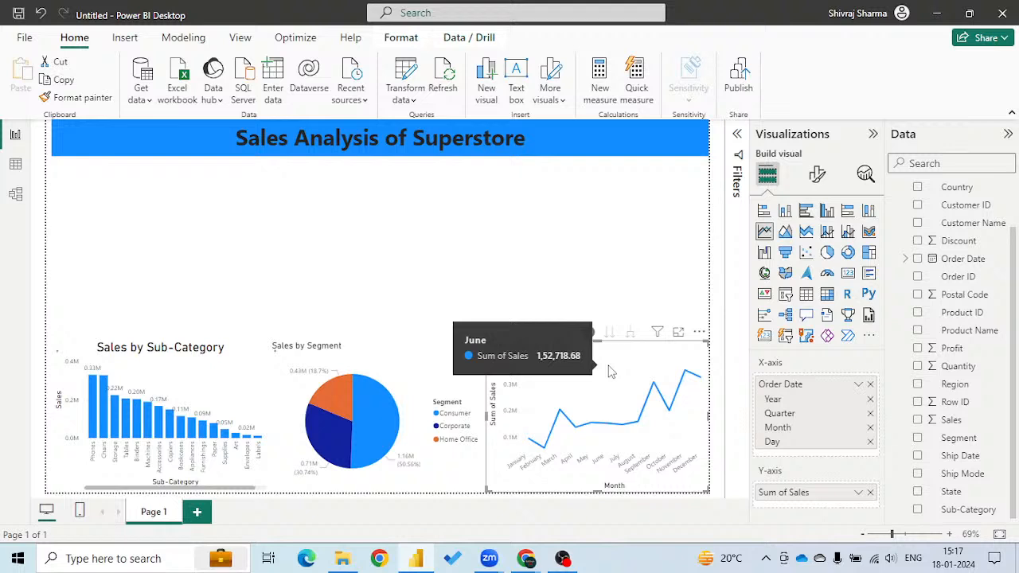
double_click(791, 497)
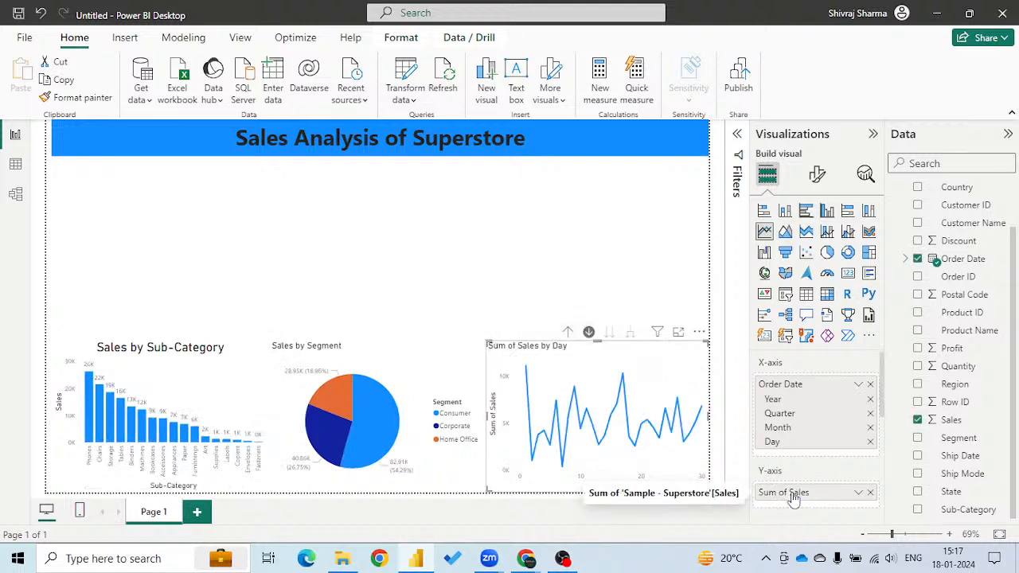
double_click(792, 495)
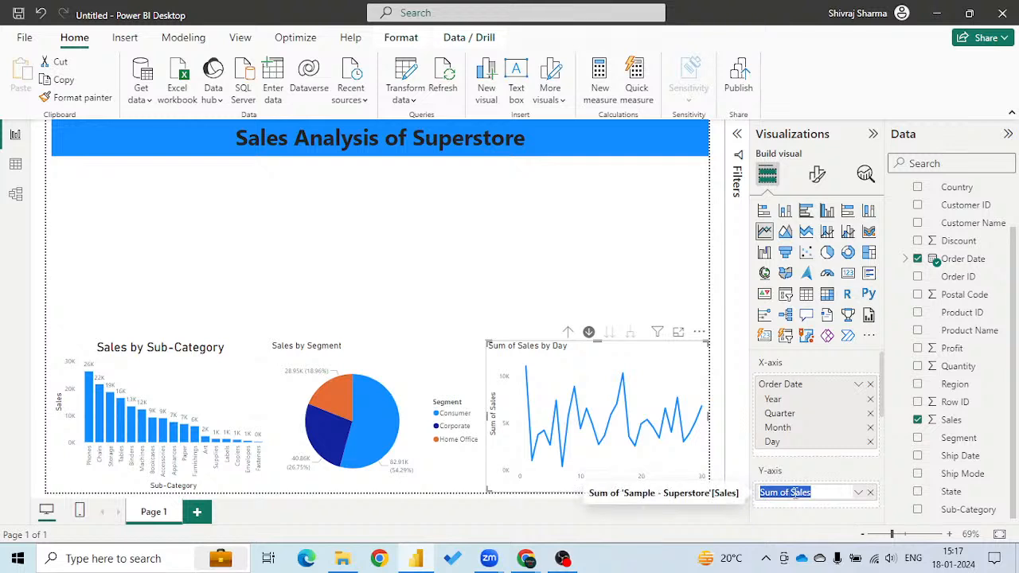
click(793, 492)
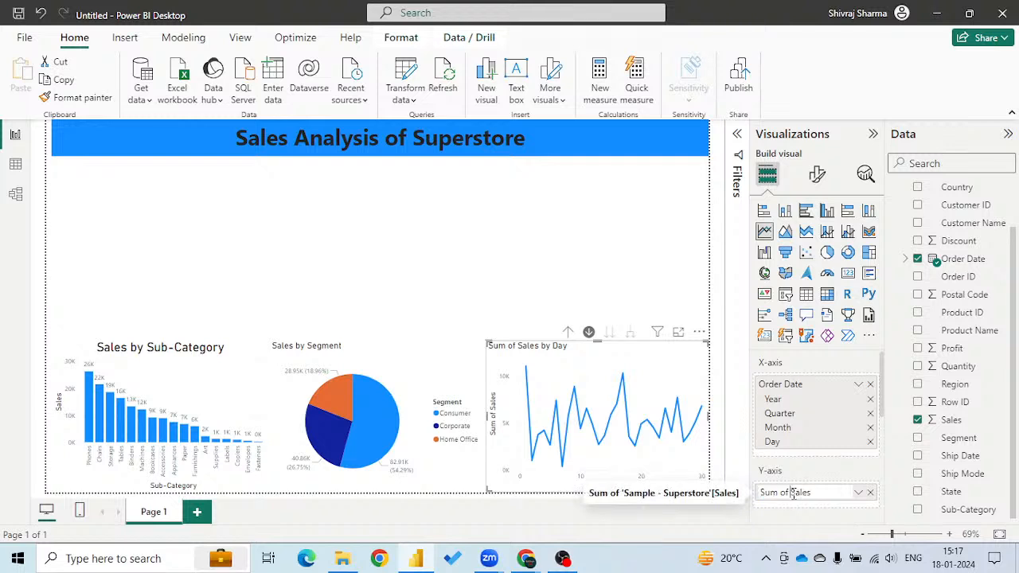
key(BackSpace)
key(BackSpace)
key(BackSpace)
key(BackSpace)
key(BackSpace)
key(BackSpace)
key(BackSpace)
key(Return)
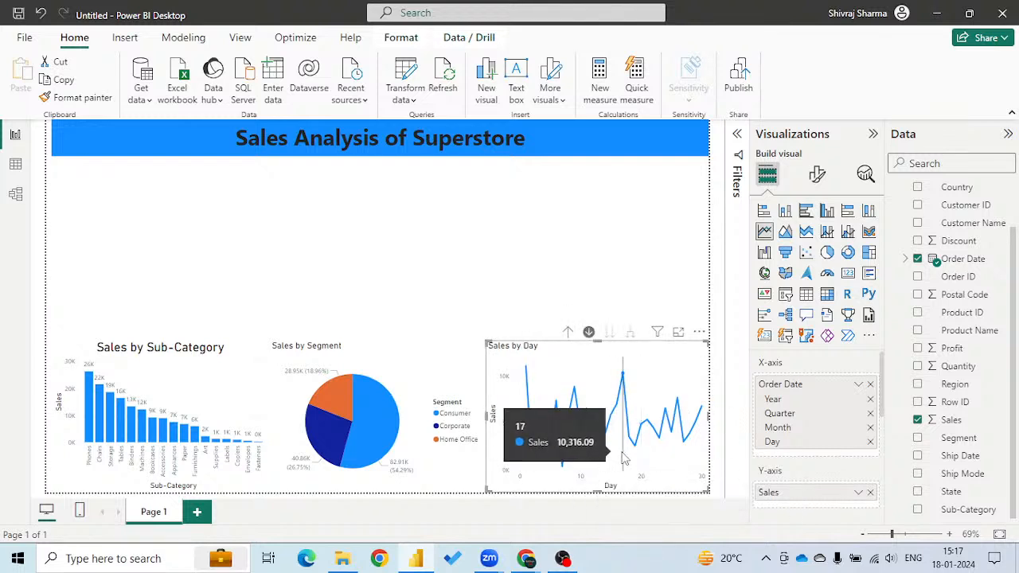
click(569, 333)
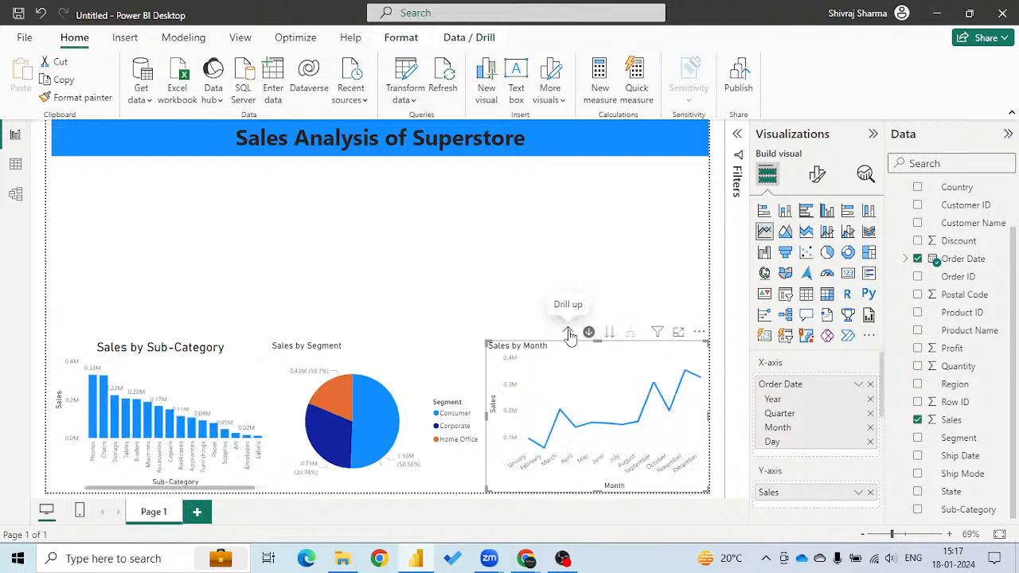
Add a table of Category and Sales, shrunk to fit its columns and placed above the sub-category chart.
click(253, 275)
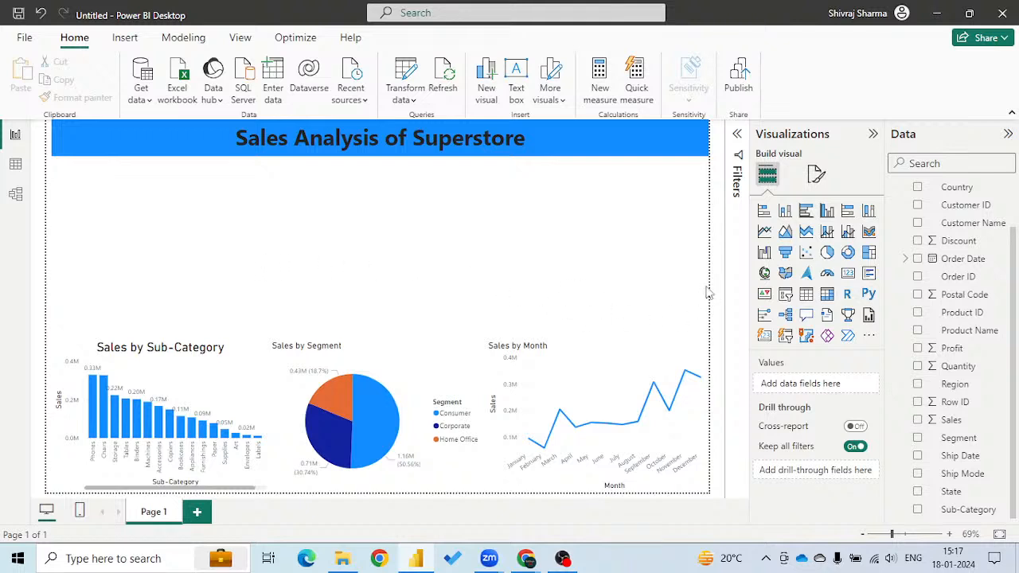
click(806, 296)
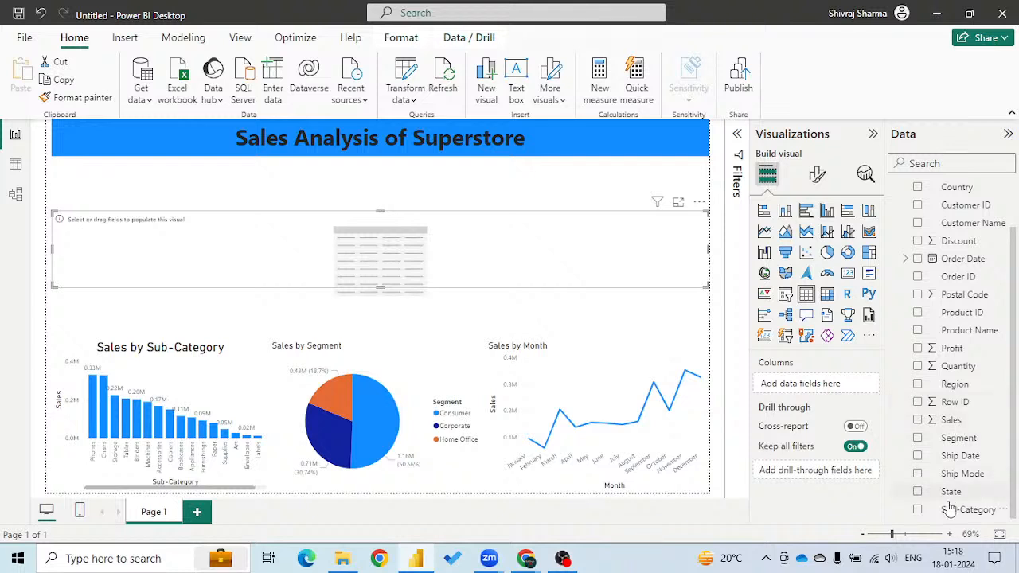
scroll(916, 231, up, 2)
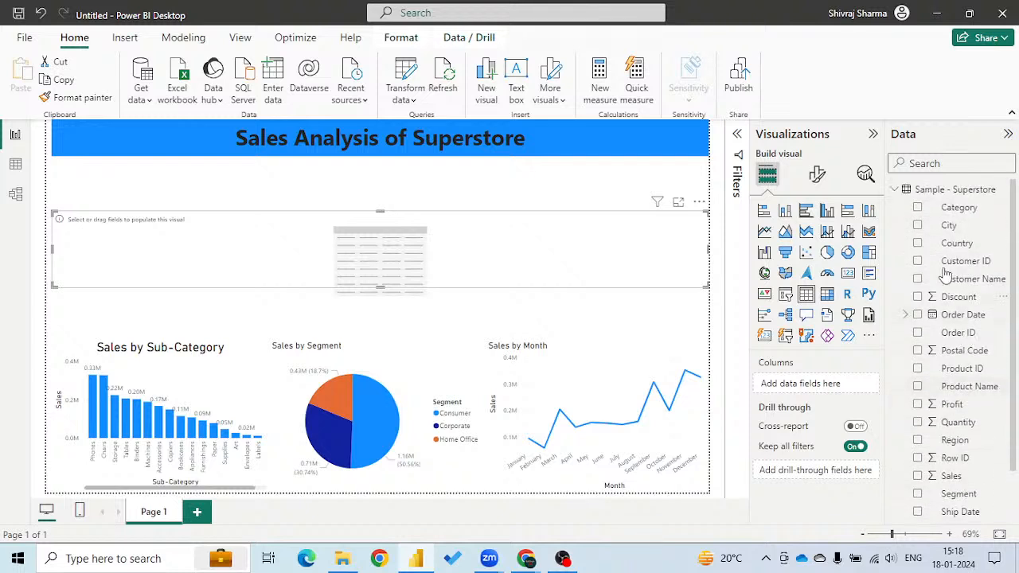
click(918, 208)
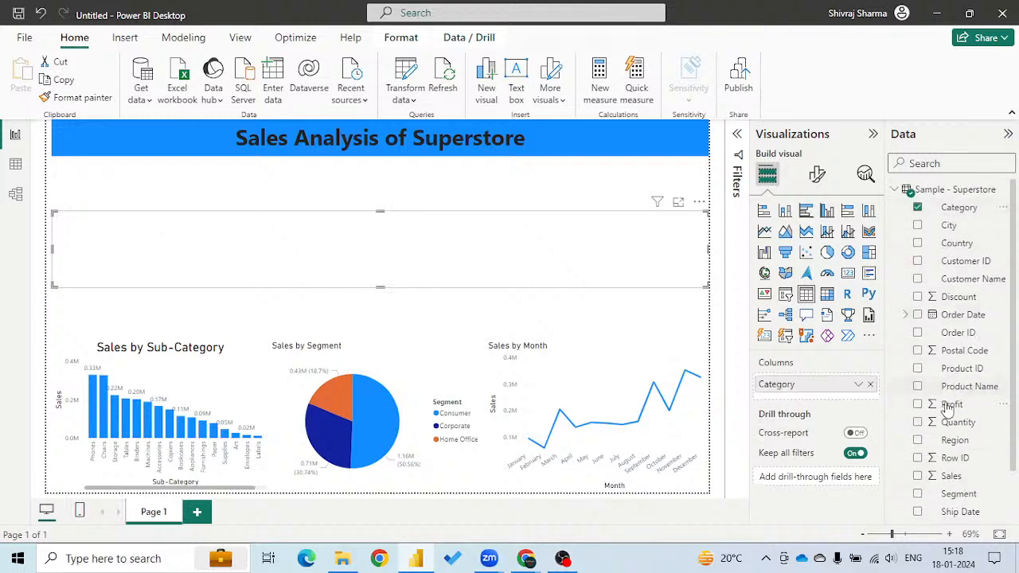
click(917, 476)
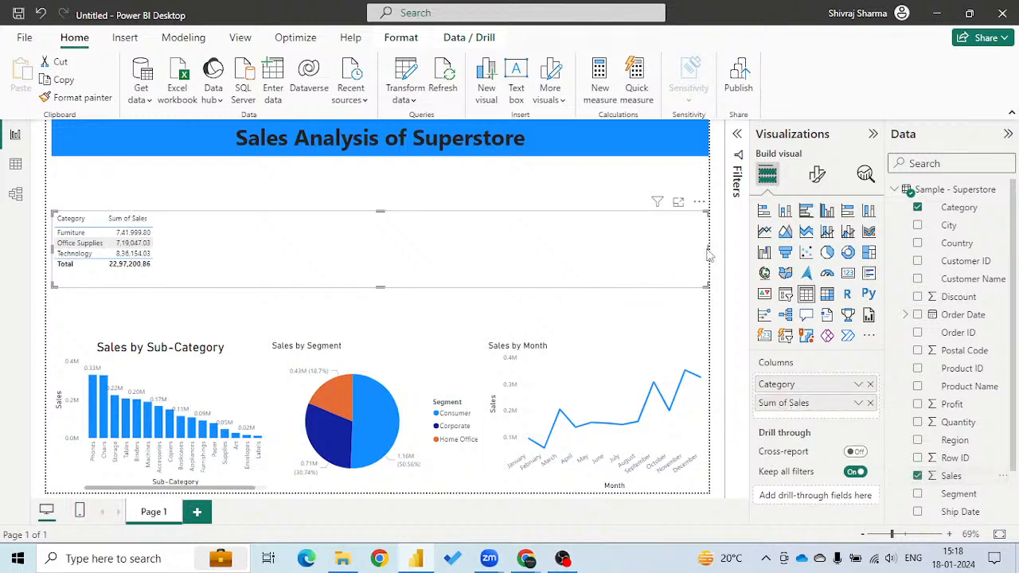
drag(711, 253, 179, 259)
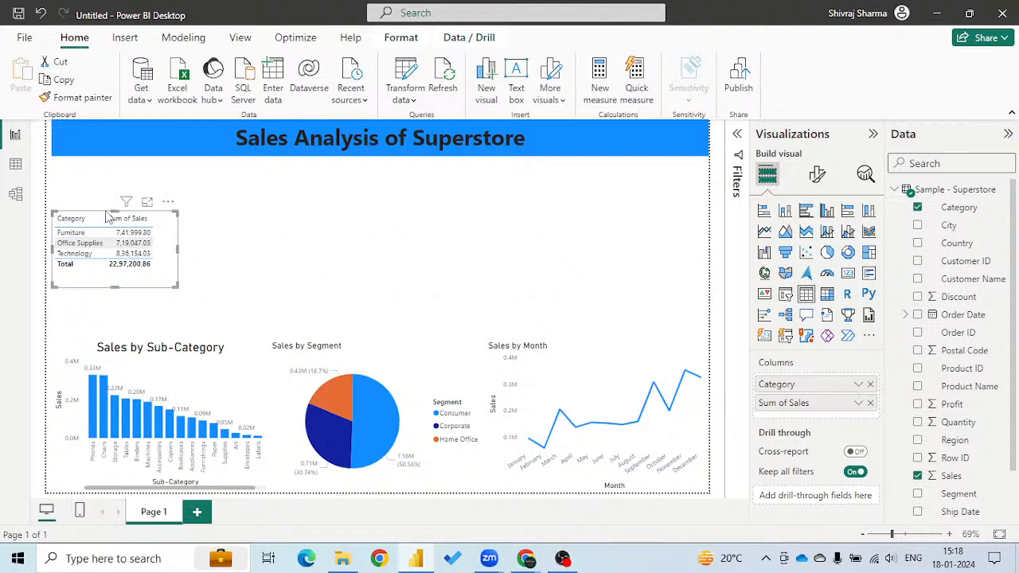
drag(137, 215, 131, 232)
Add a card showing Sales and narrow it to a small box beside the category table.
click(390, 251)
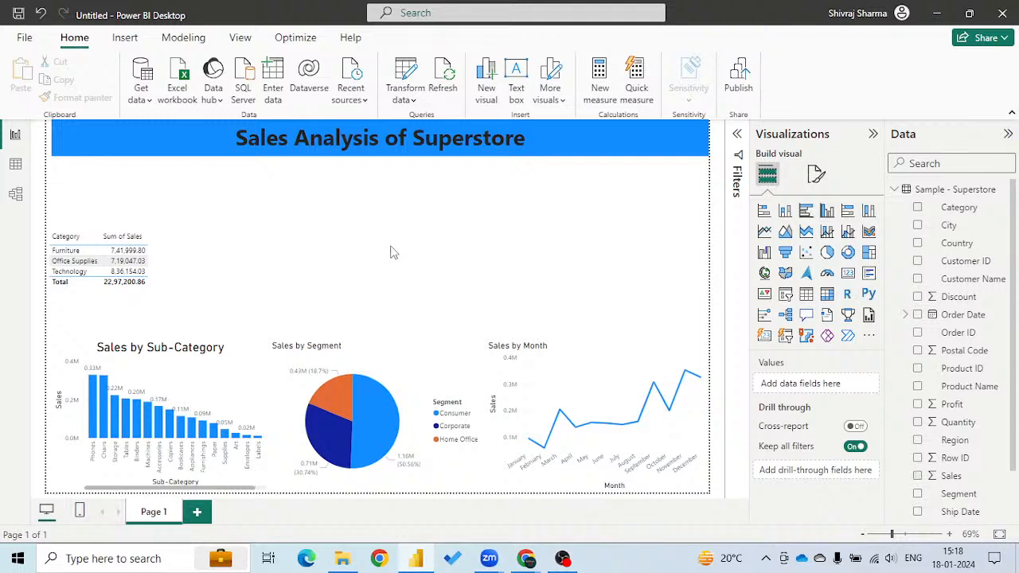
click(849, 274)
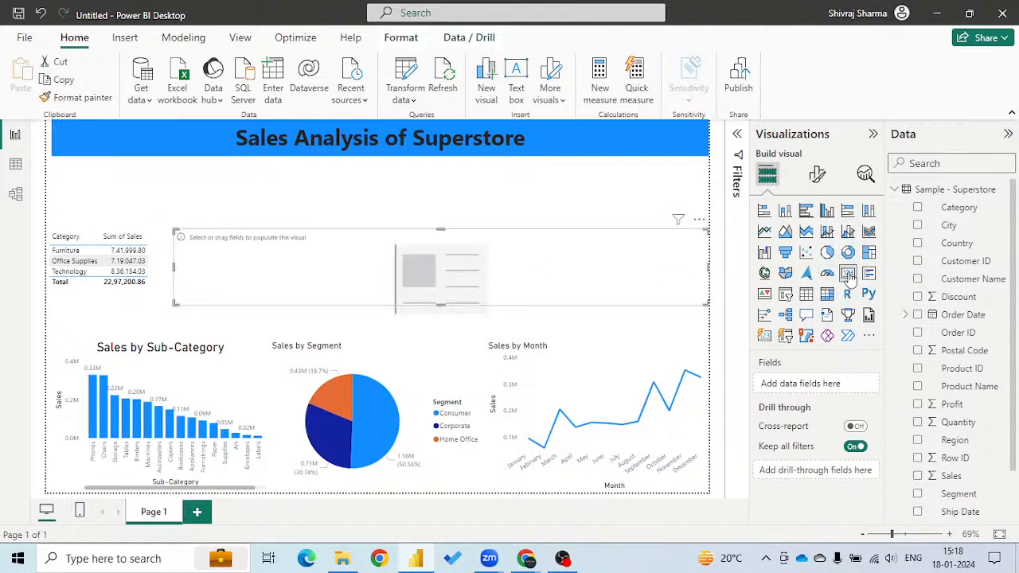
click(918, 476)
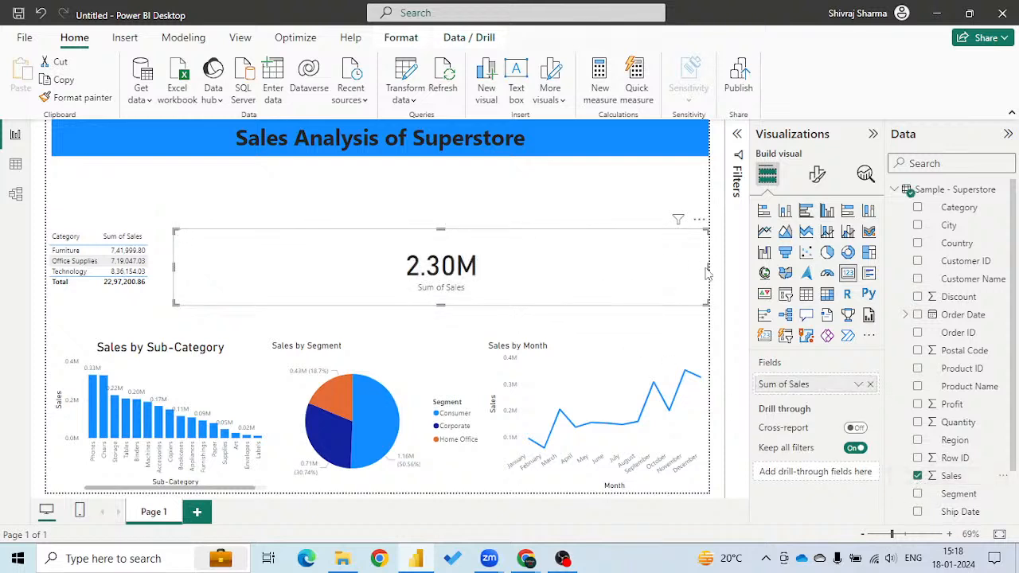
drag(708, 268, 292, 278)
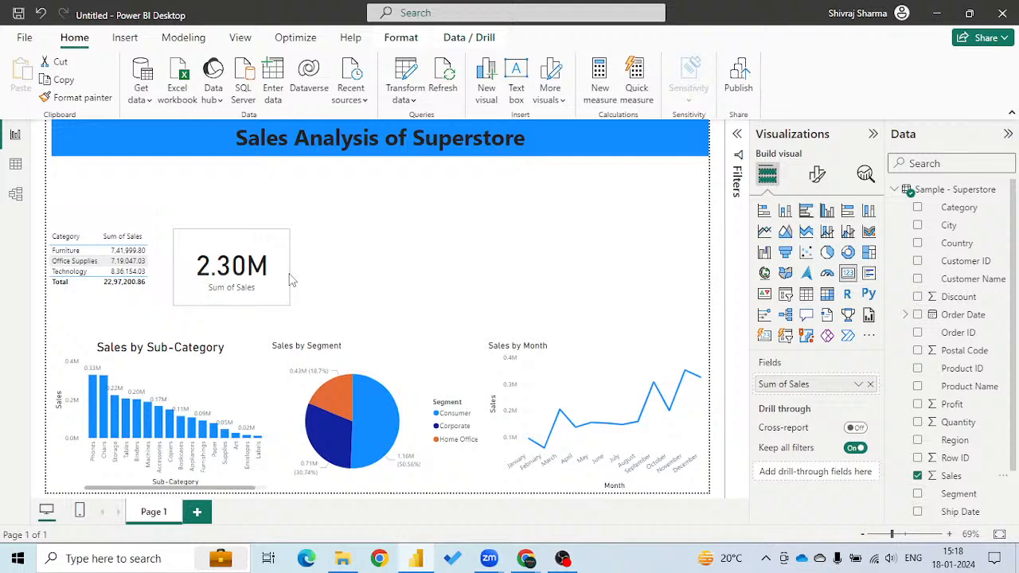
Add a card showing Quantity and narrow it to a small box beside the Sales card.
click(430, 278)
click(849, 275)
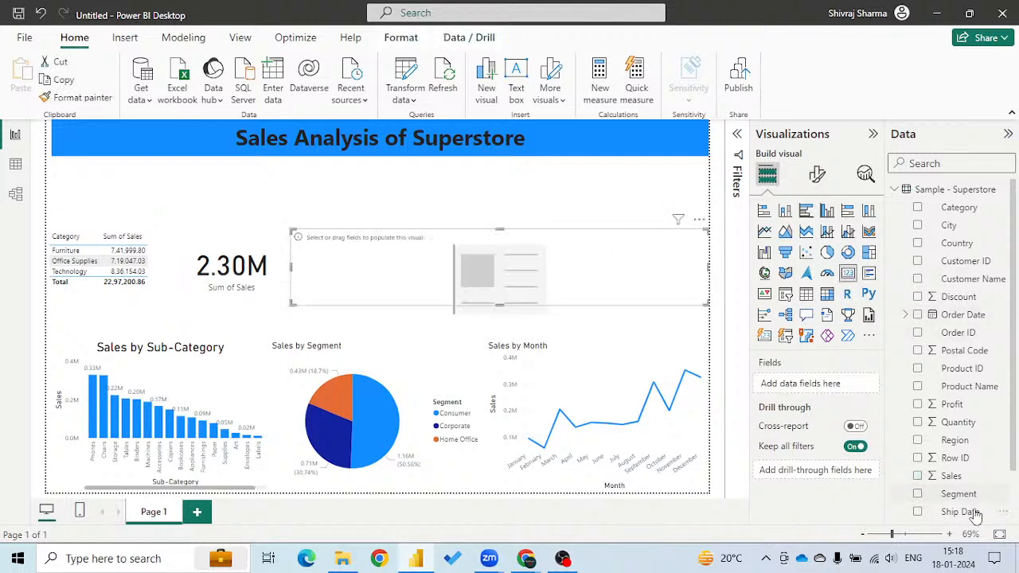
click(917, 422)
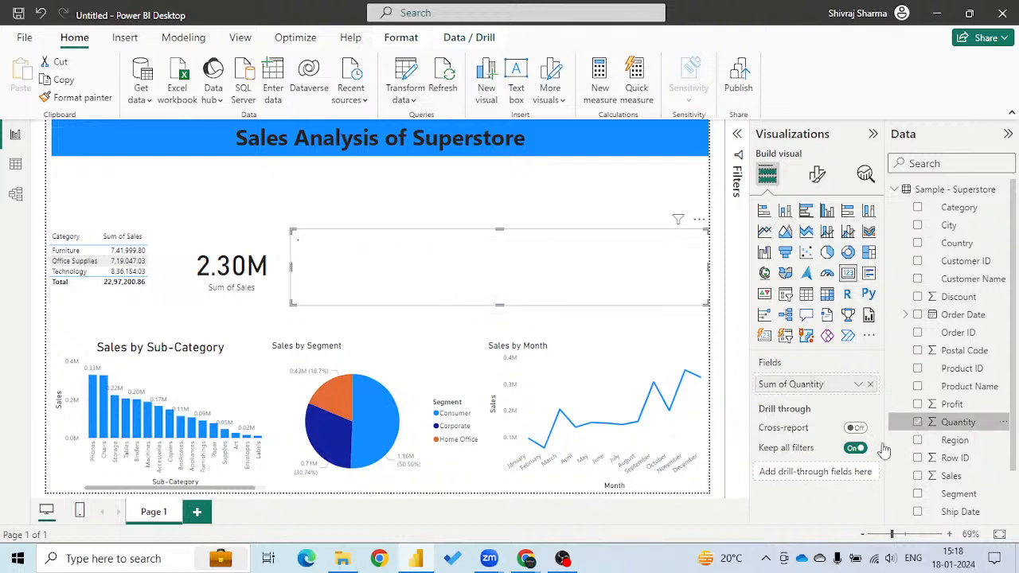
drag(703, 271, 413, 276)
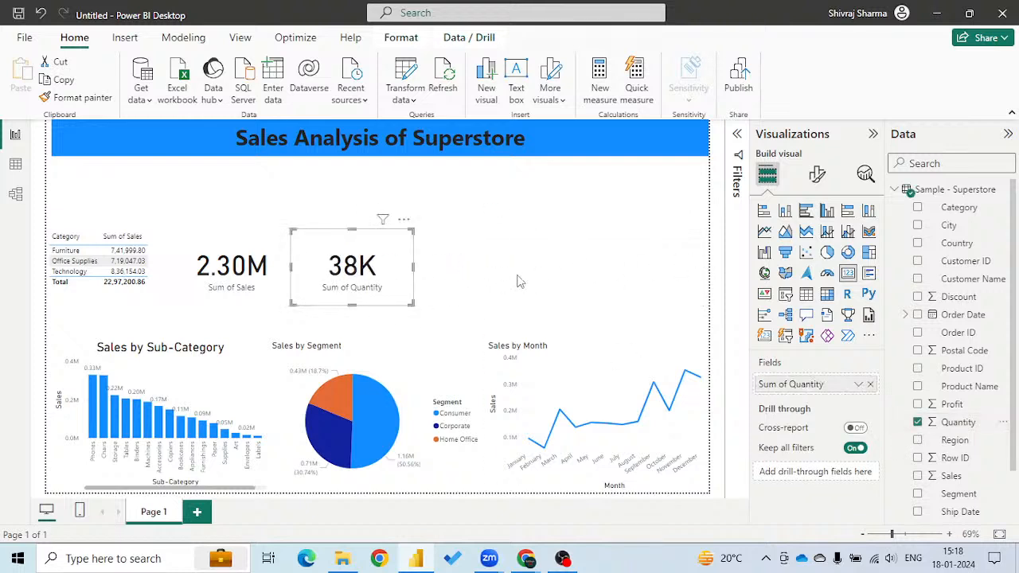
Add a card showing Profit and narrow it to a small box beside the Quantity card.
click(849, 273)
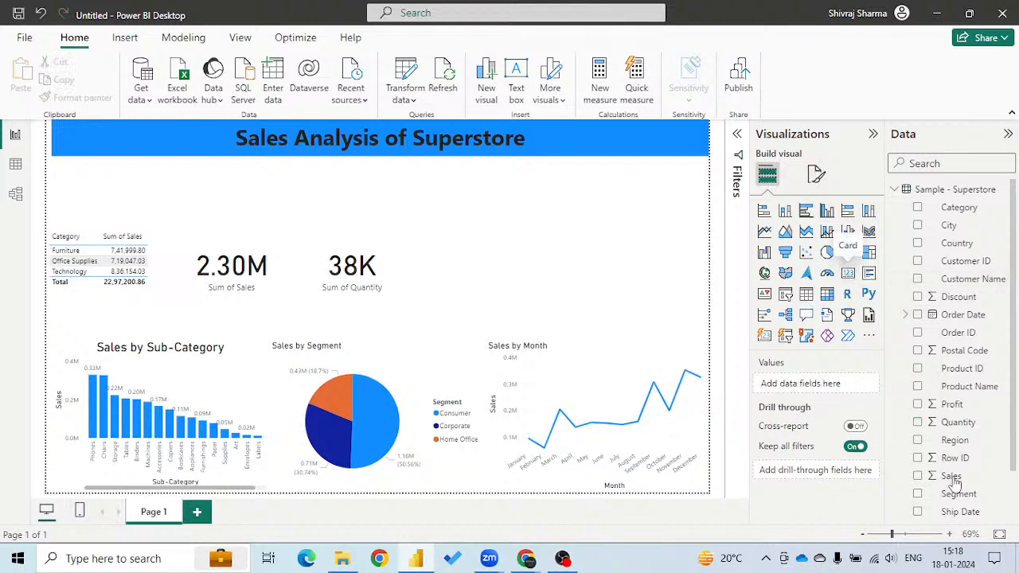
click(918, 404)
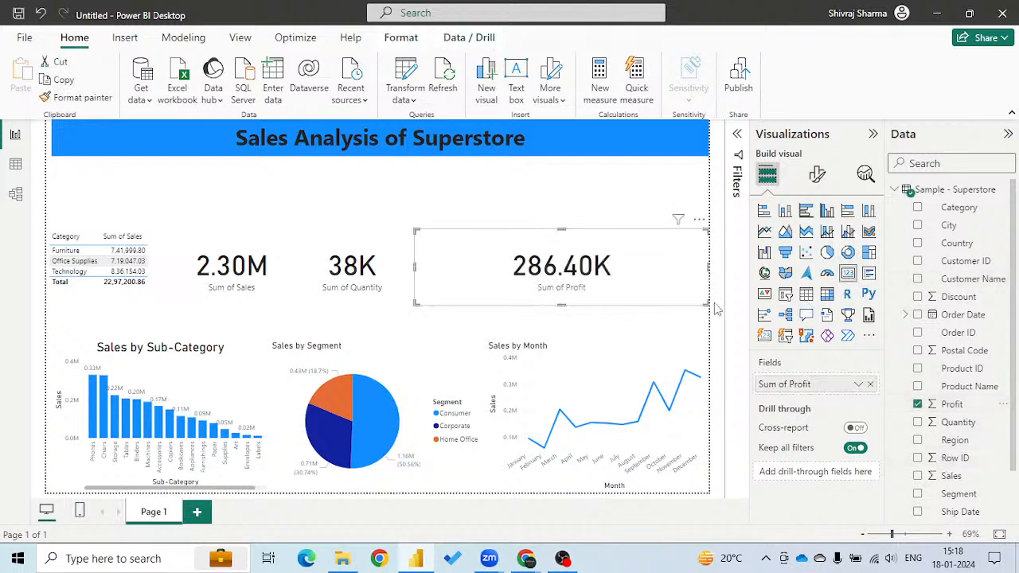
drag(708, 268, 529, 275)
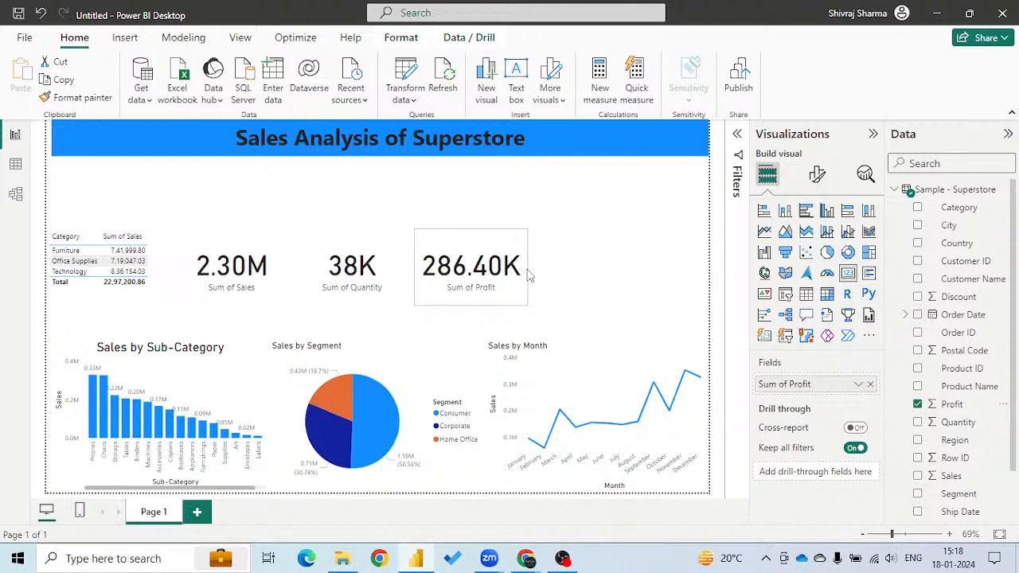
Add a card showing Discount, narrow it at the page's right edge, and shift the Profit card slightly right to even the spacing.
click(610, 278)
click(847, 274)
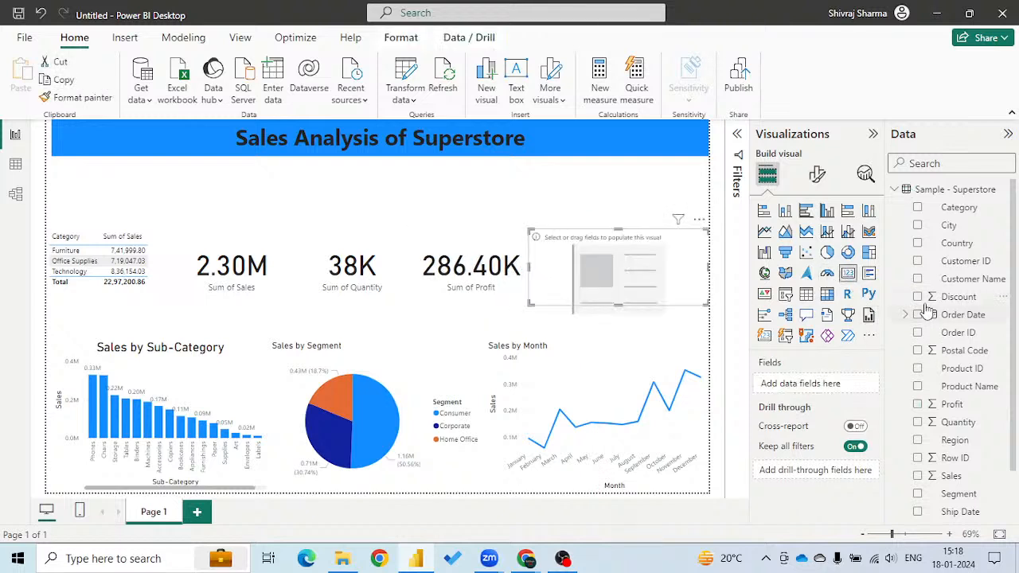
click(919, 297)
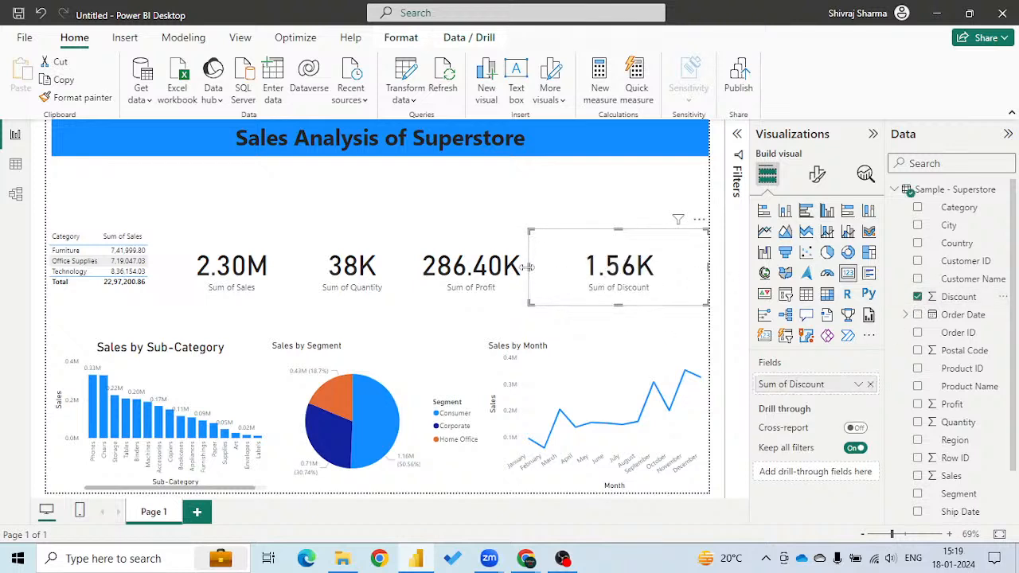
drag(528, 267, 586, 269)
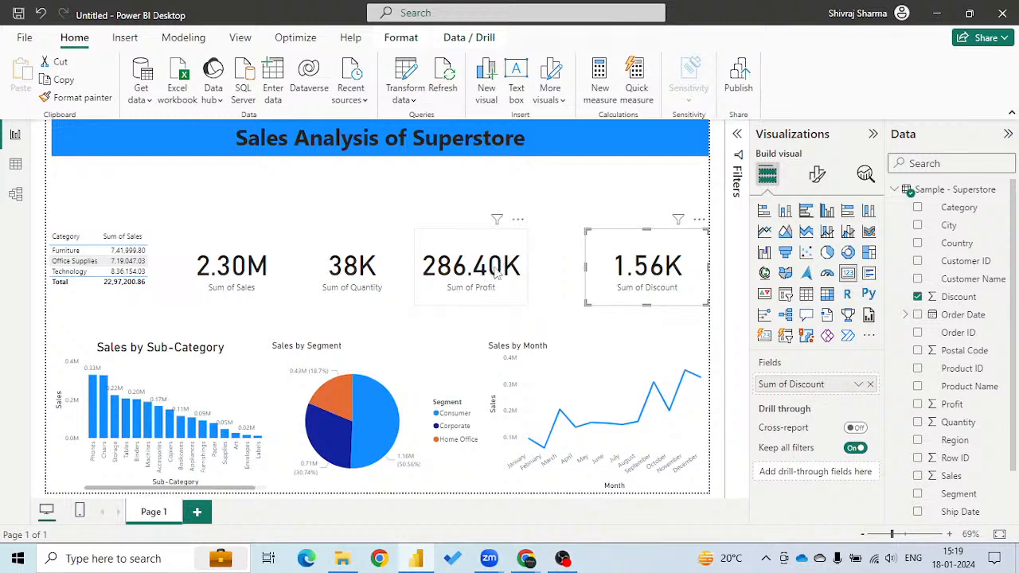
drag(497, 271, 504, 273)
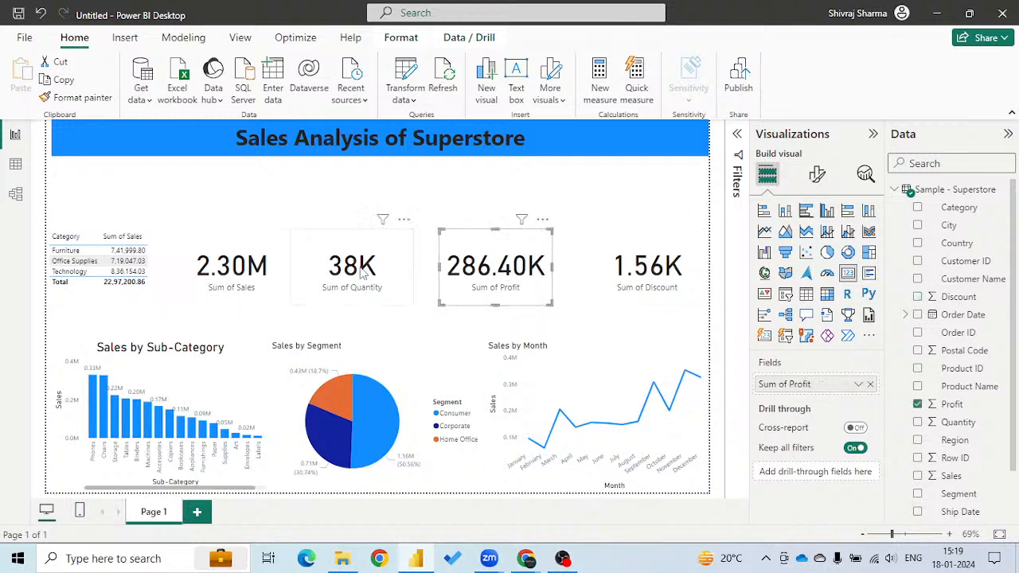
Rename the field of the Sum of Sales card to Sales.
click(363, 273)
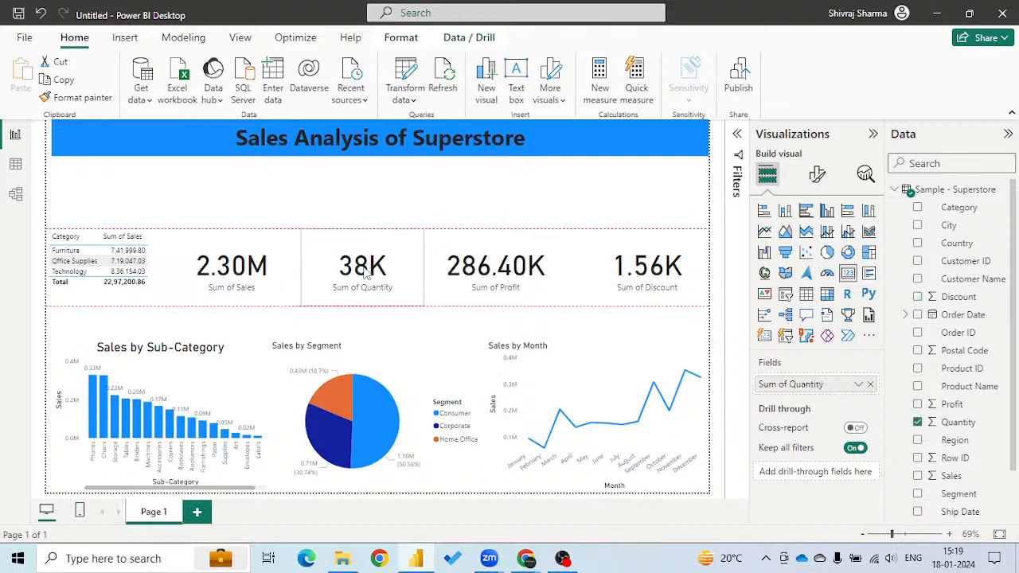
click(243, 280)
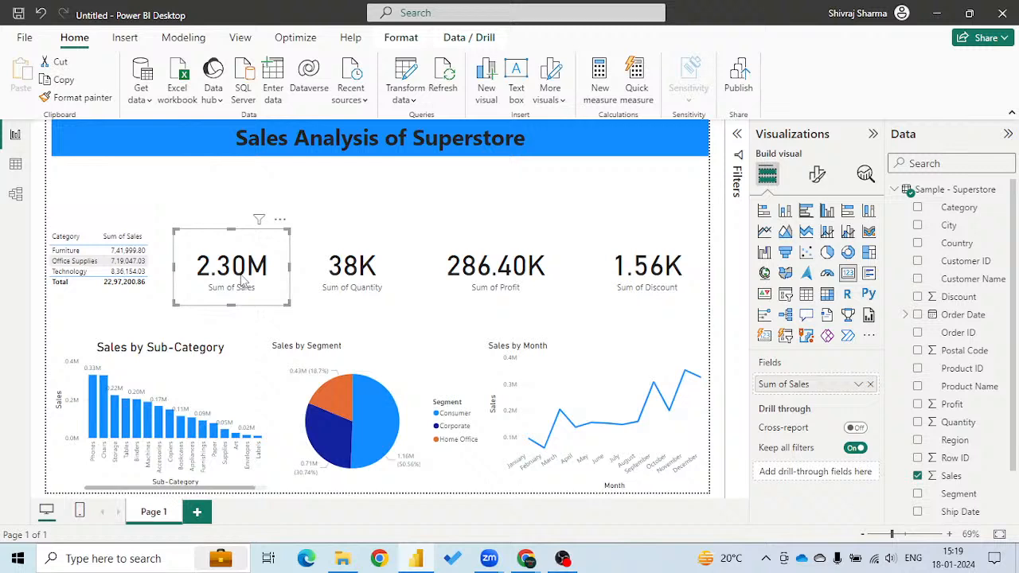
double_click(793, 385)
click(793, 385)
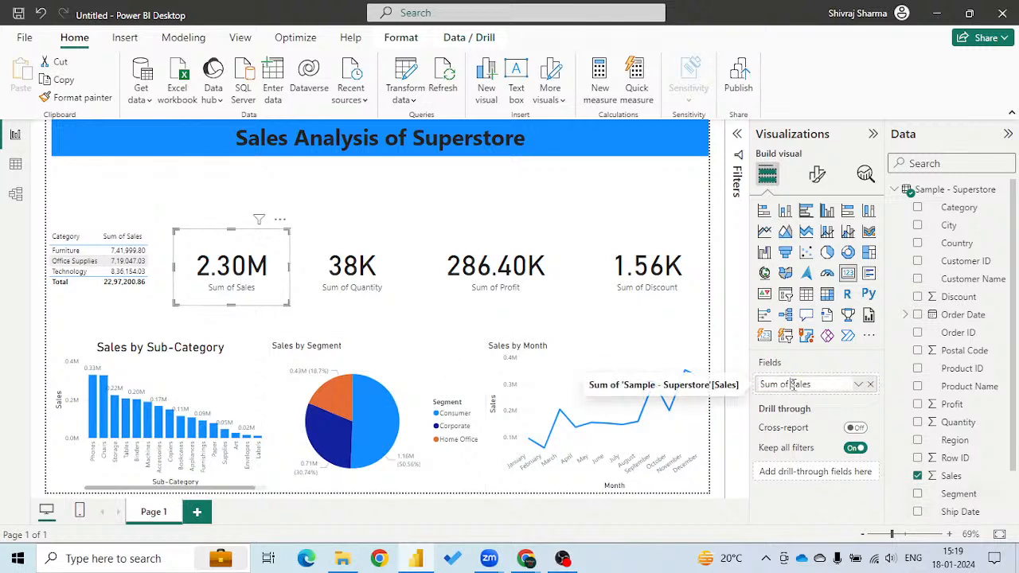
key(Return)
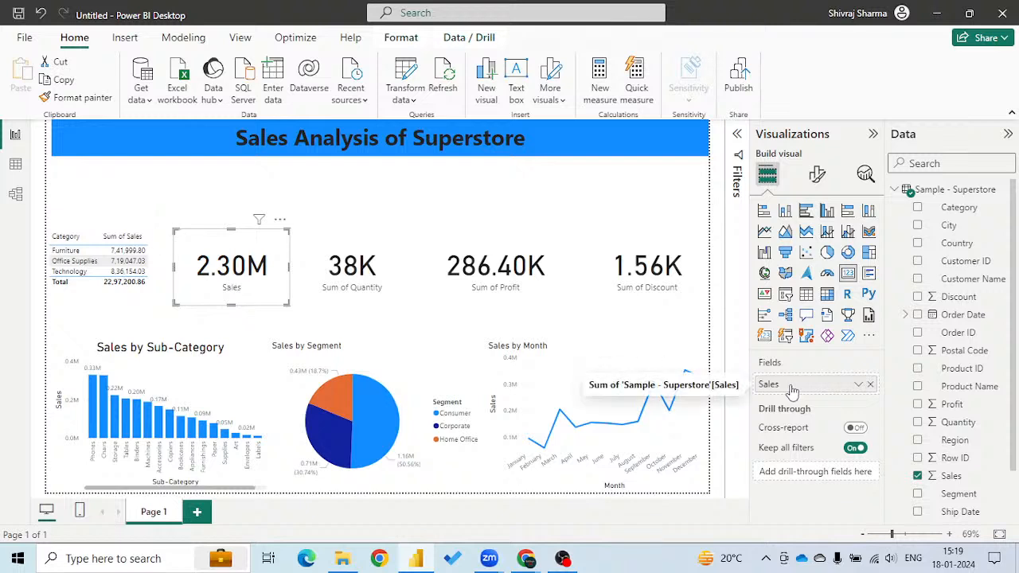
Rename the field of the Sum of Quantity card to Quantity.
click(385, 282)
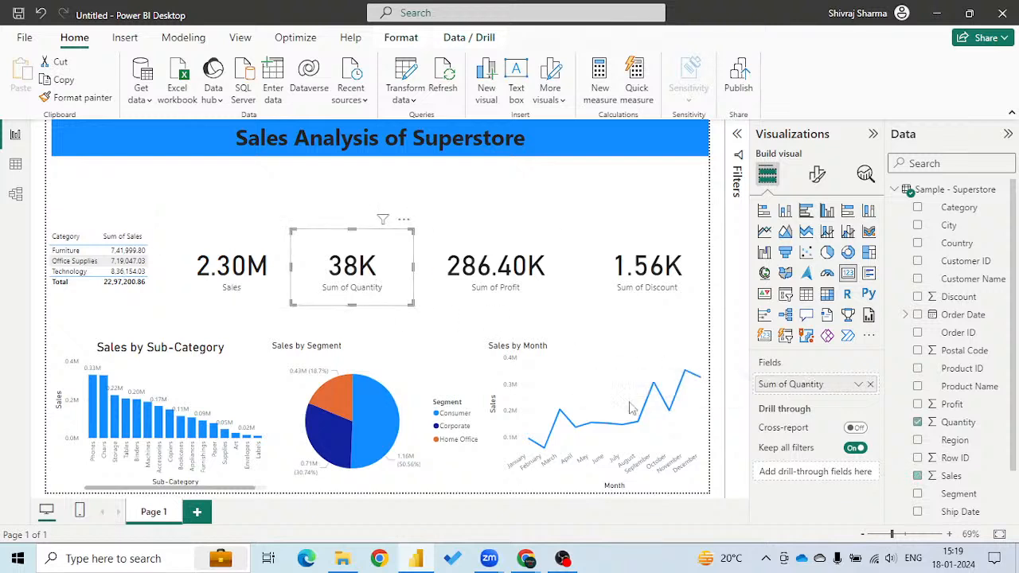
double_click(791, 385)
click(792, 385)
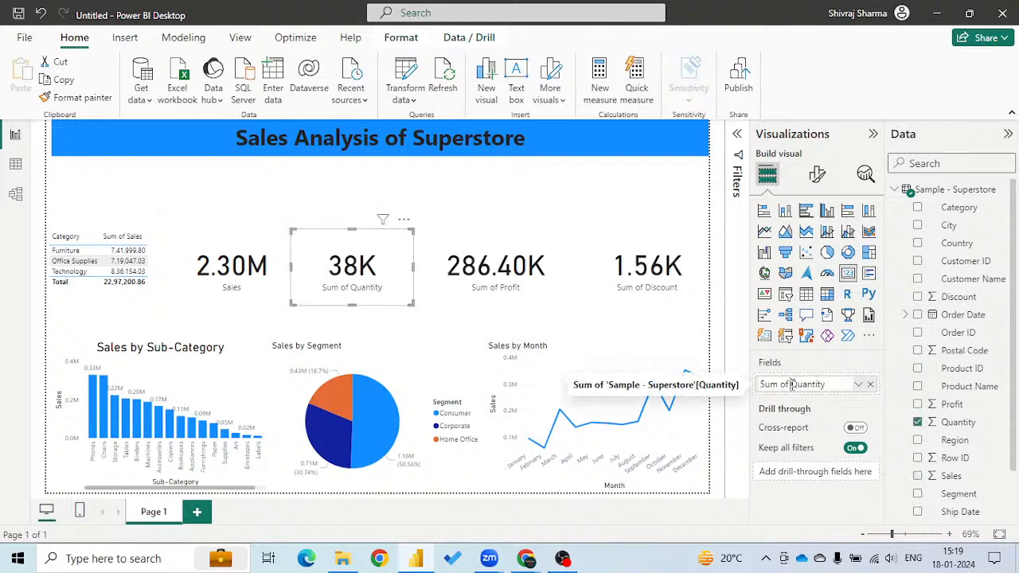
key(BackSpace)
key(BackSpace)
key(BackSpace)
key(BackSpace)
key(BackSpace)
key(BackSpace)
key(BackSpace)
key(Return)
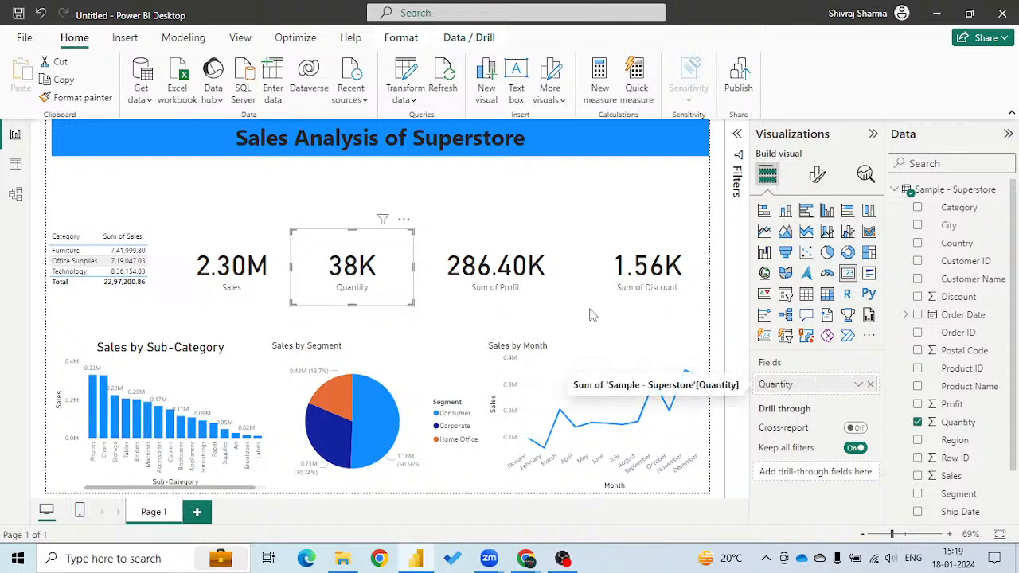
Rename the field of the Sum of Profit card to Profit.
click(495, 270)
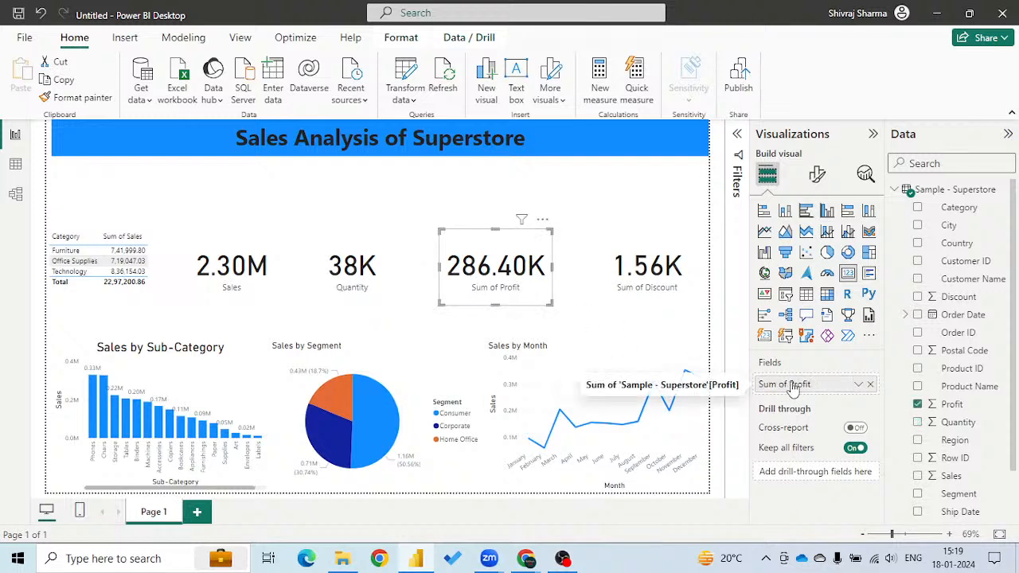
double_click(791, 384)
click(792, 384)
key(BackSpace)
key(BackSpace)
key(BackSpace)
key(BackSpace)
key(BackSpace)
key(BackSpace)
key(BackSpace)
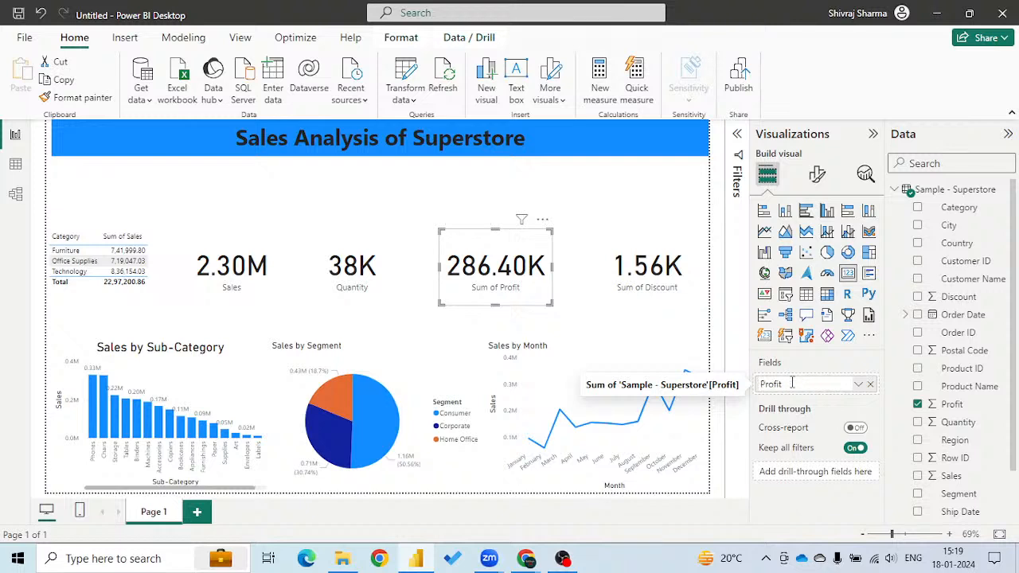
Try to rename the field of the Sum of Discount card to Discount.
click(640, 279)
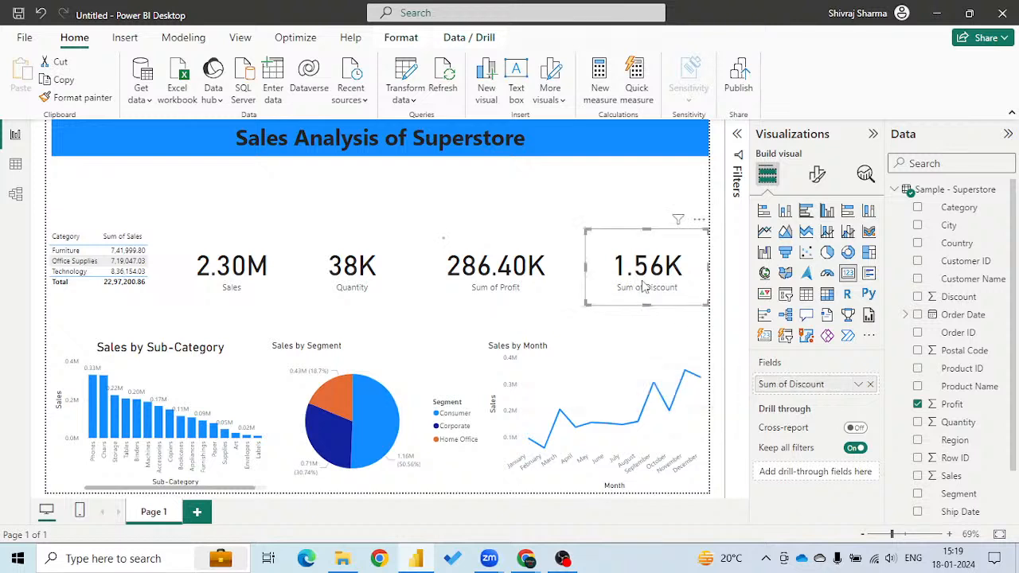
double_click(790, 385)
click(792, 385)
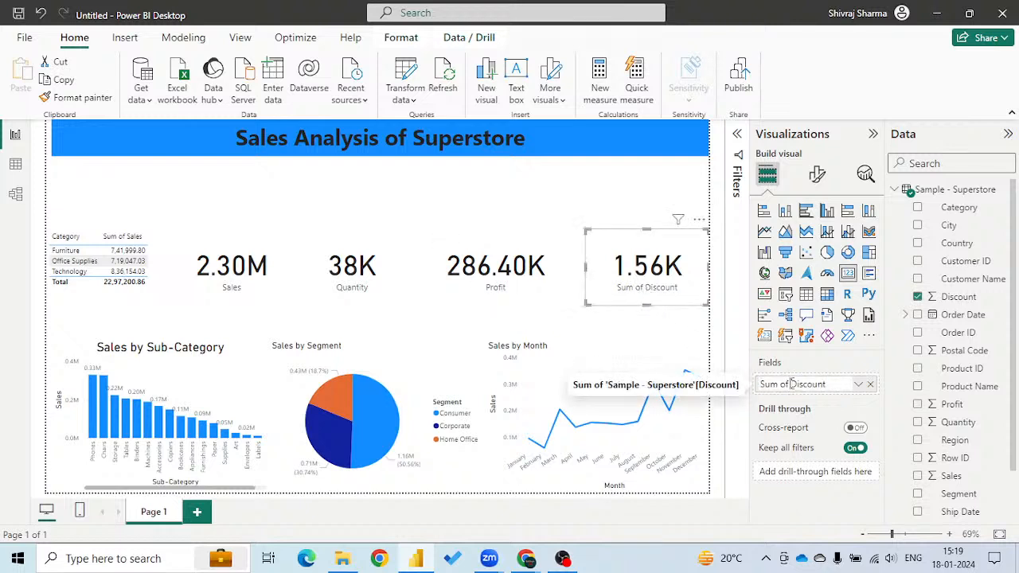
key(BackSpace)
key(BackSpace)
key(BackSpace)
key(BackSpace)
key(BackSpace)
key(BackSpace)
key(BackSpace)
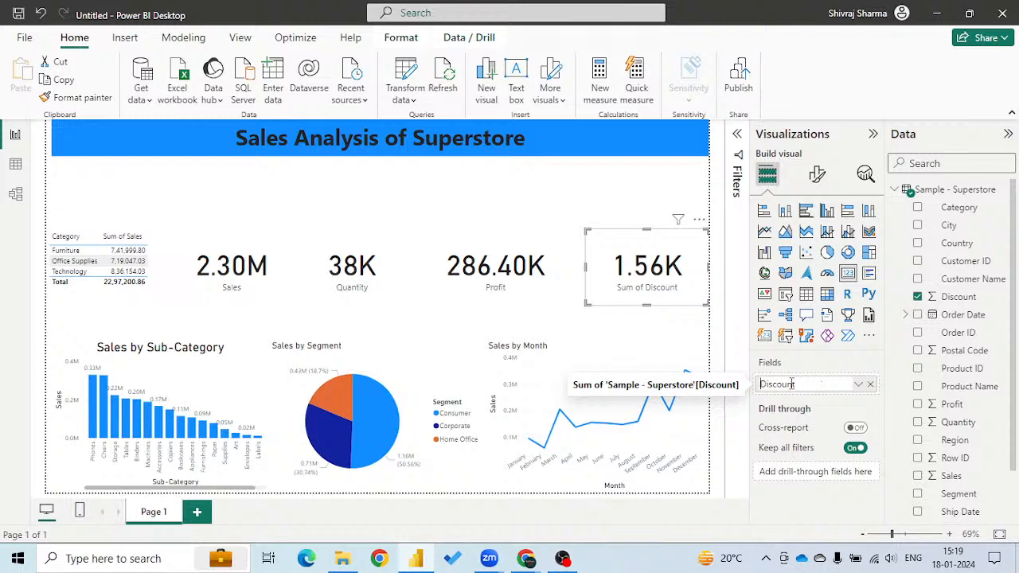
click(333, 205)
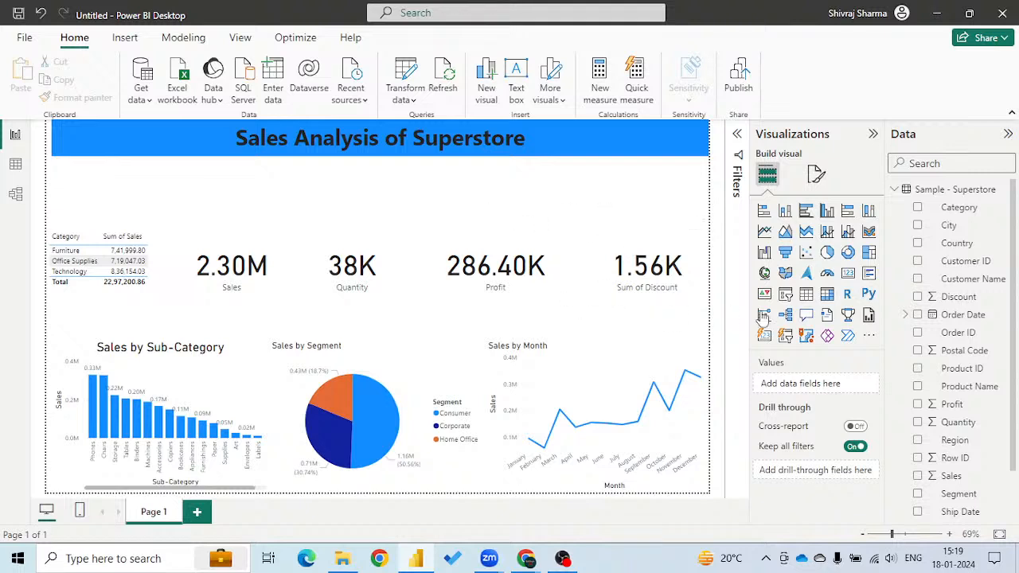
Add a slicer for Ship Mode and set its style to Tile.
click(786, 297)
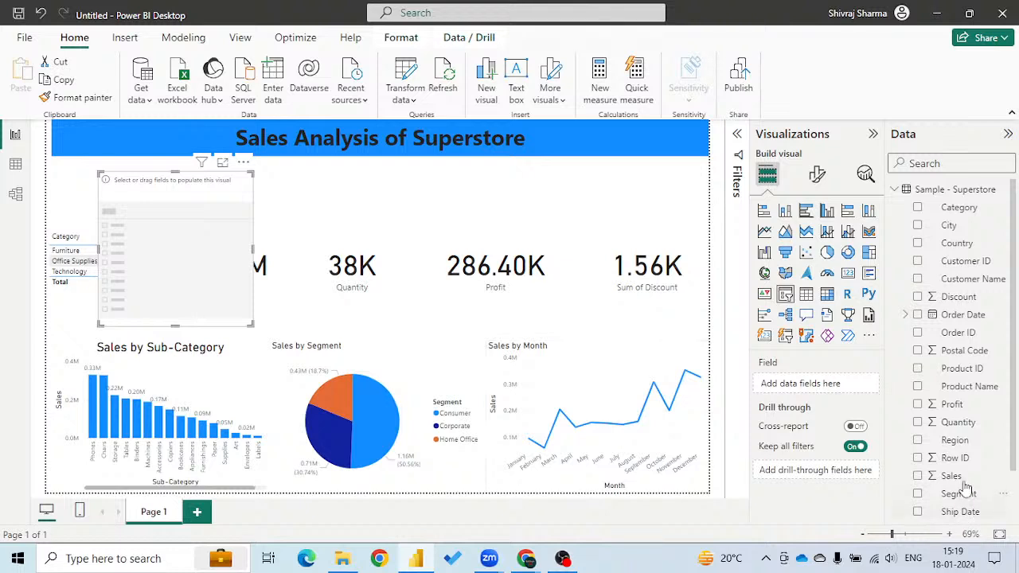
scroll(956, 486, down, 1)
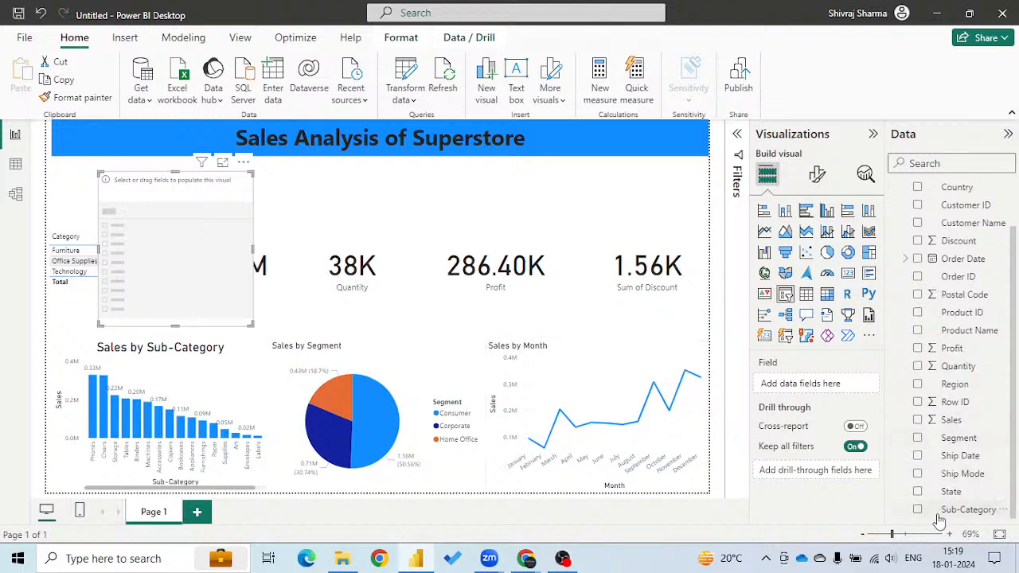
click(919, 475)
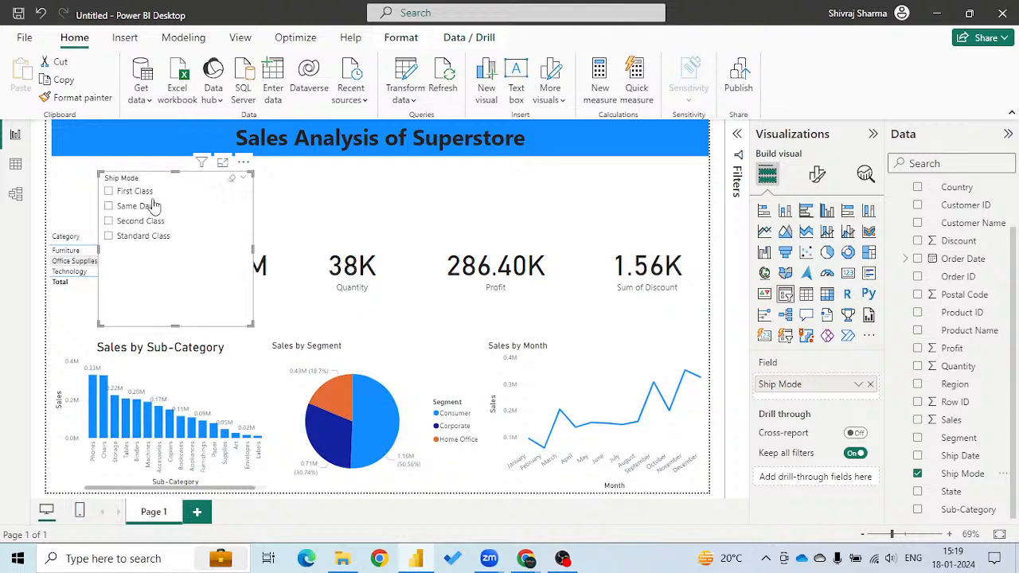
click(819, 175)
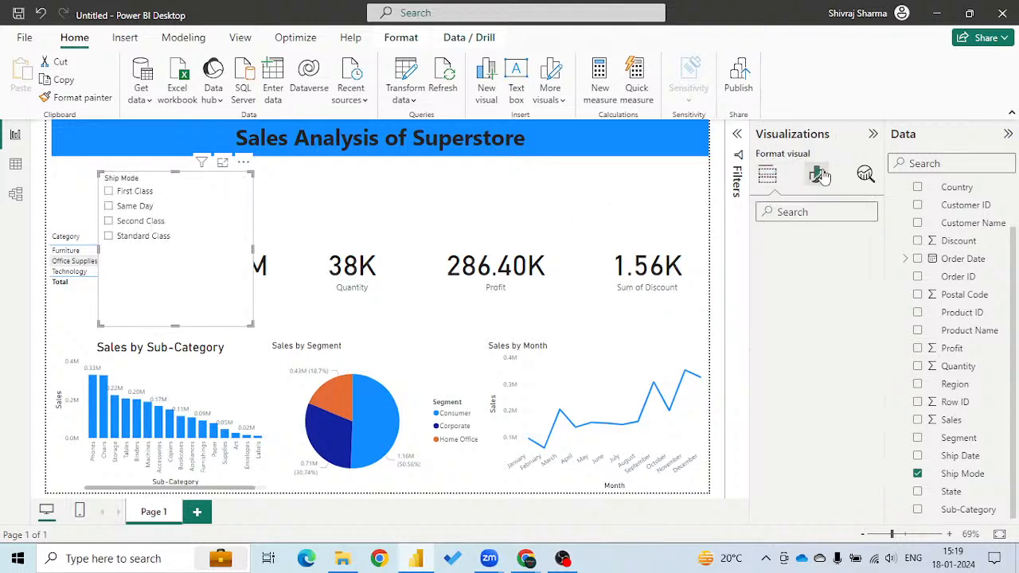
click(762, 283)
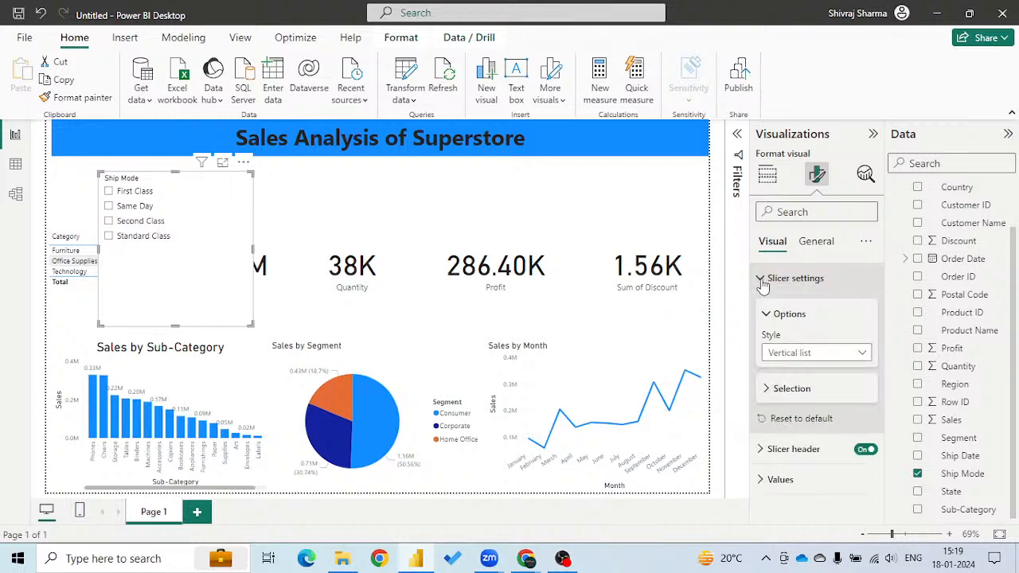
click(864, 354)
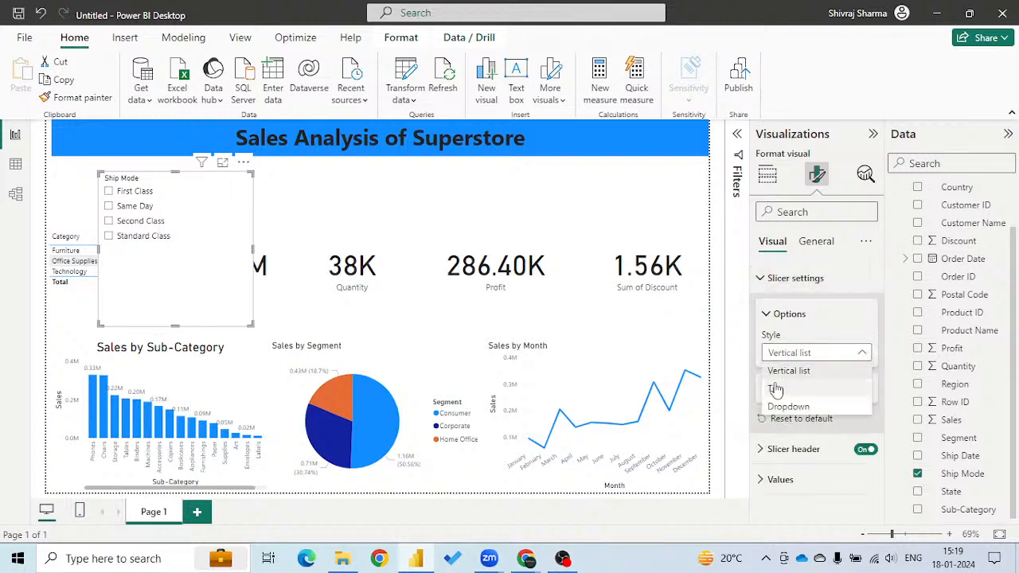
click(775, 395)
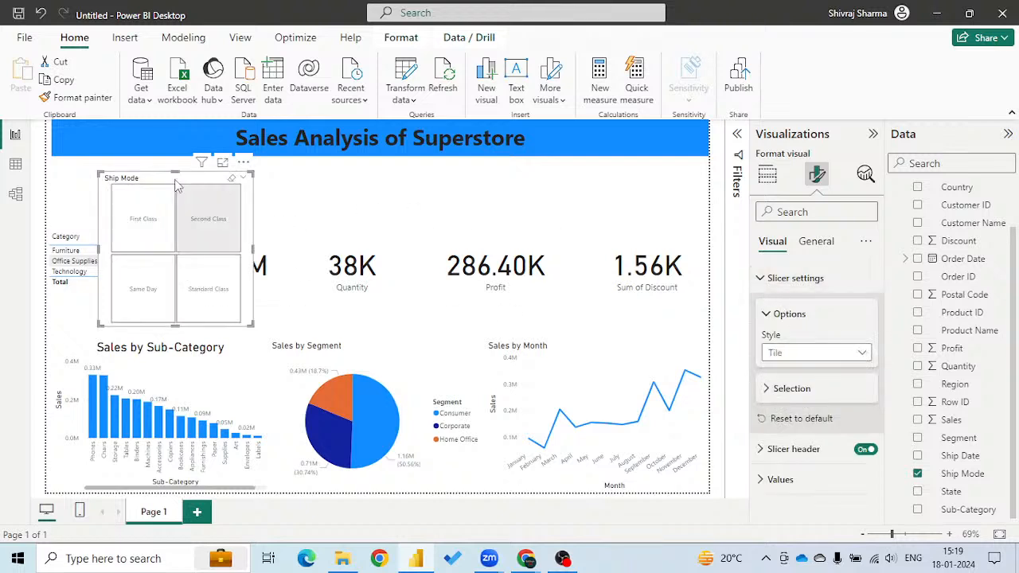
Place the Ship Mode slicer just below the banner's left end, sized so its four tiles form a single low row.
drag(170, 182, 118, 168)
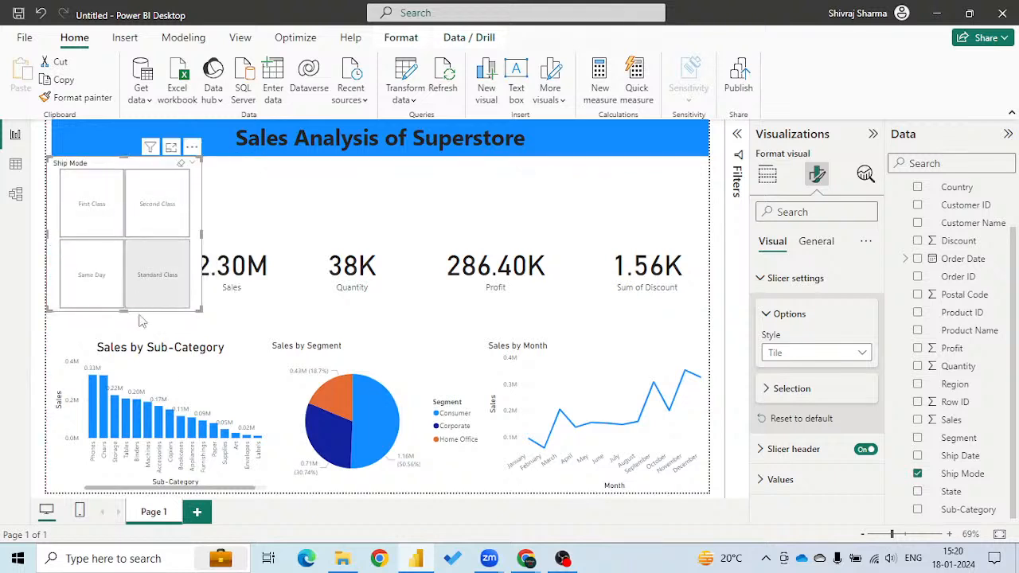
drag(123, 309, 124, 198)
drag(203, 181, 232, 184)
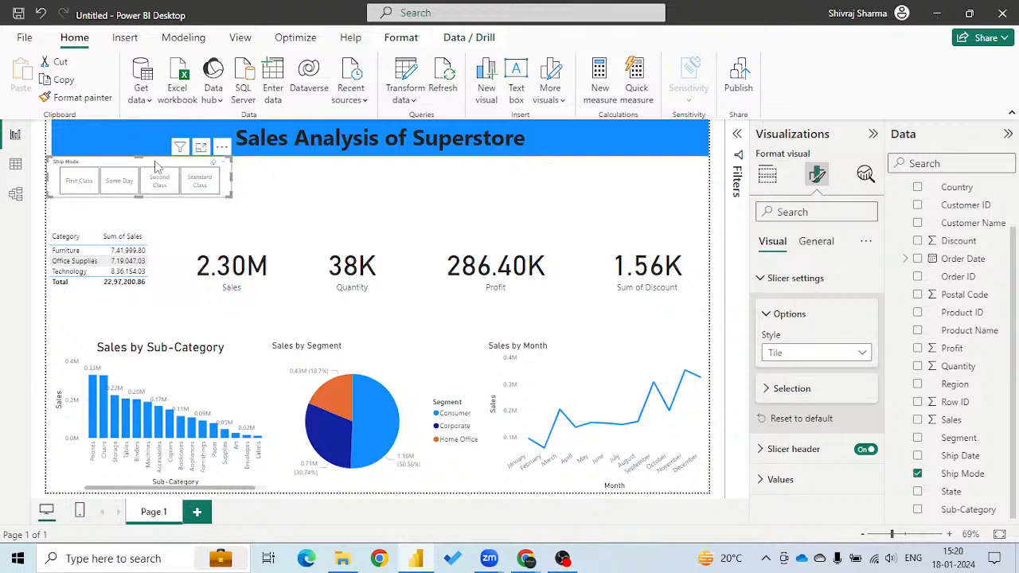
drag(157, 167, 162, 167)
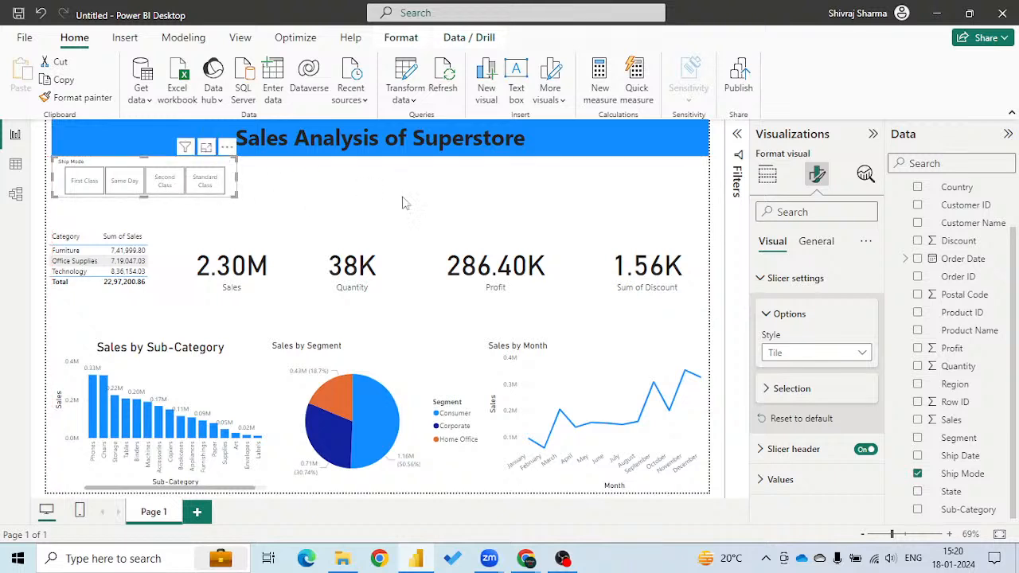
Add a second slicer for Segment and set its style to Tile.
click(523, 205)
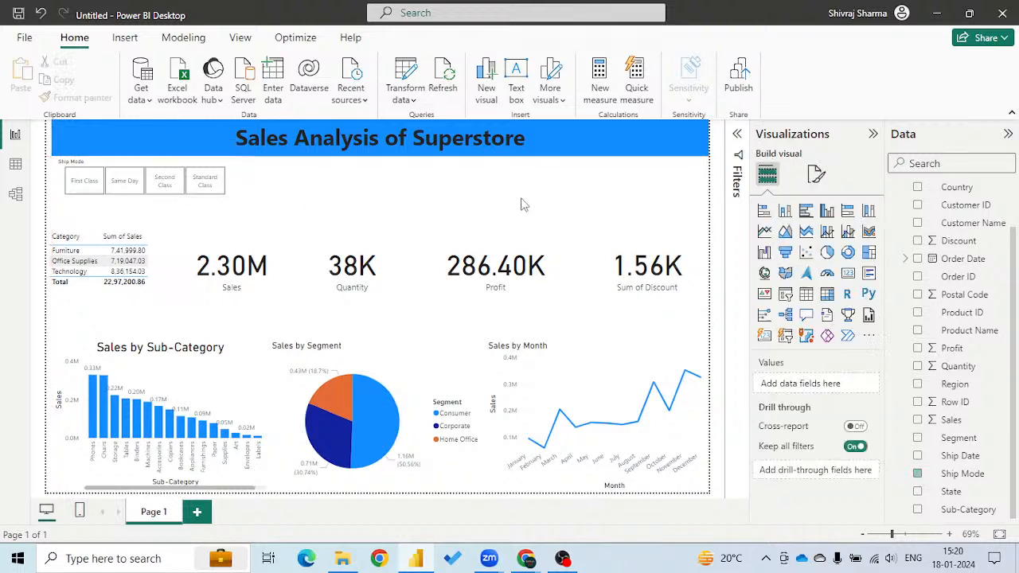
click(785, 294)
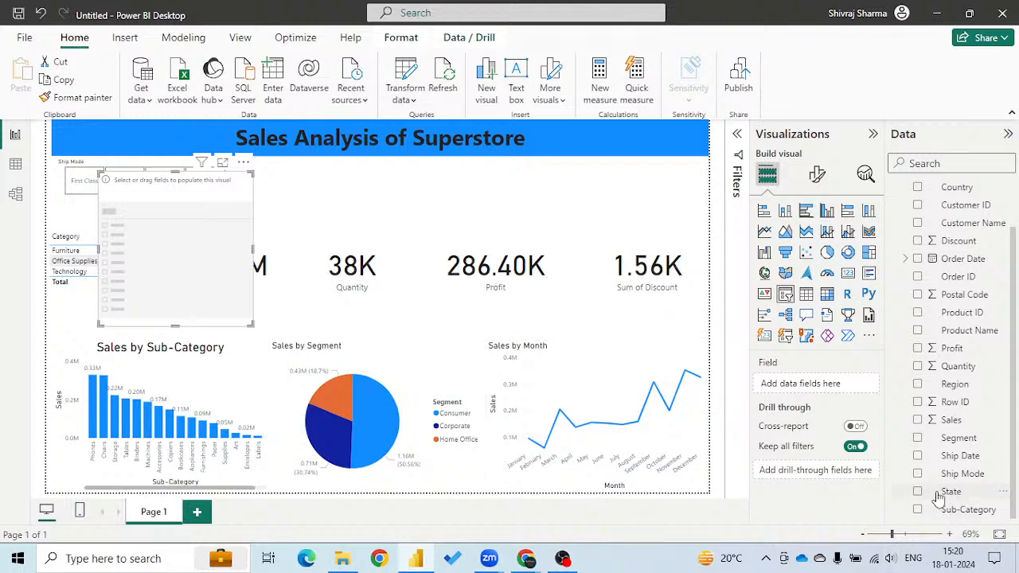
click(918, 438)
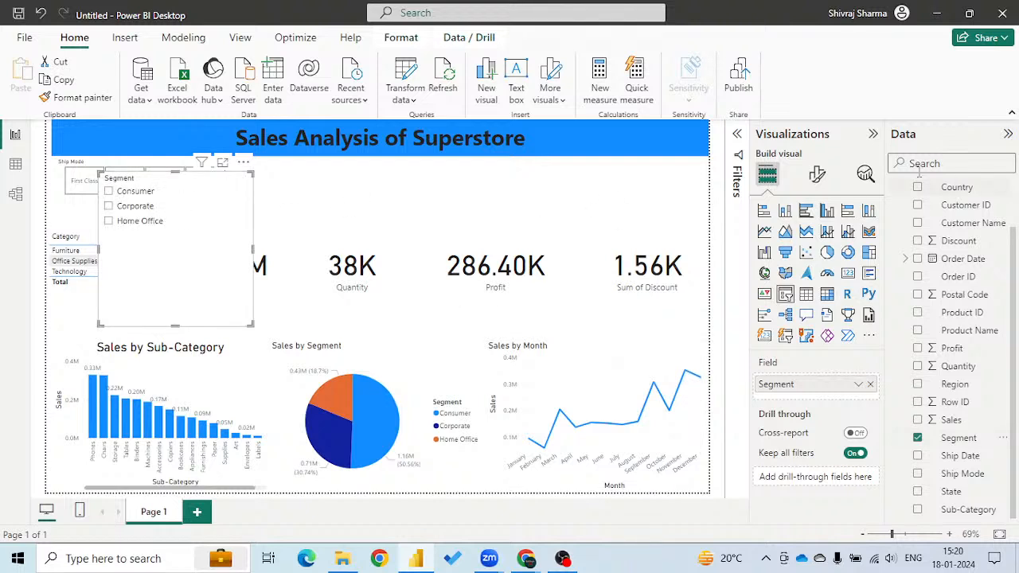
click(817, 175)
click(783, 283)
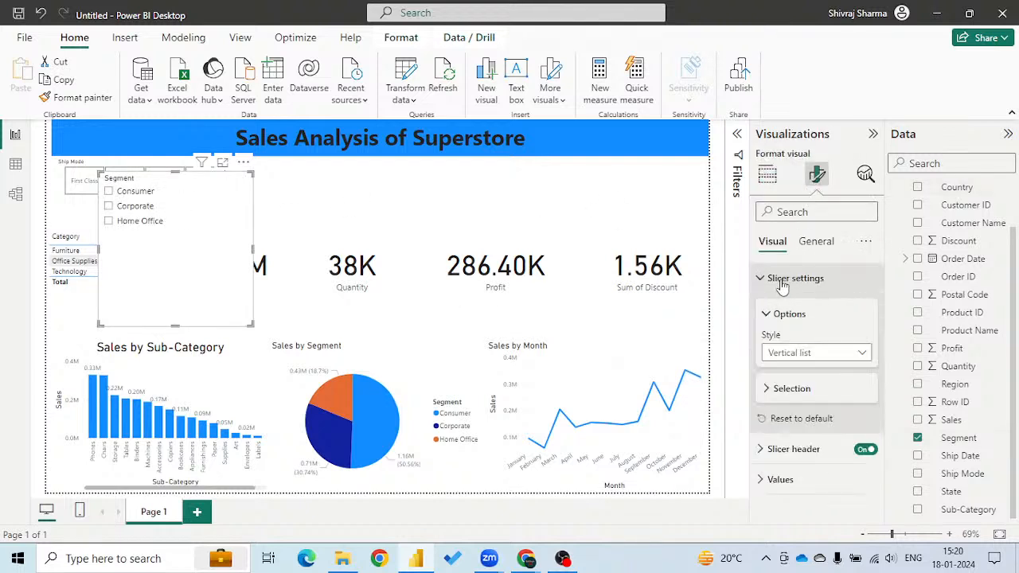
click(794, 358)
click(790, 392)
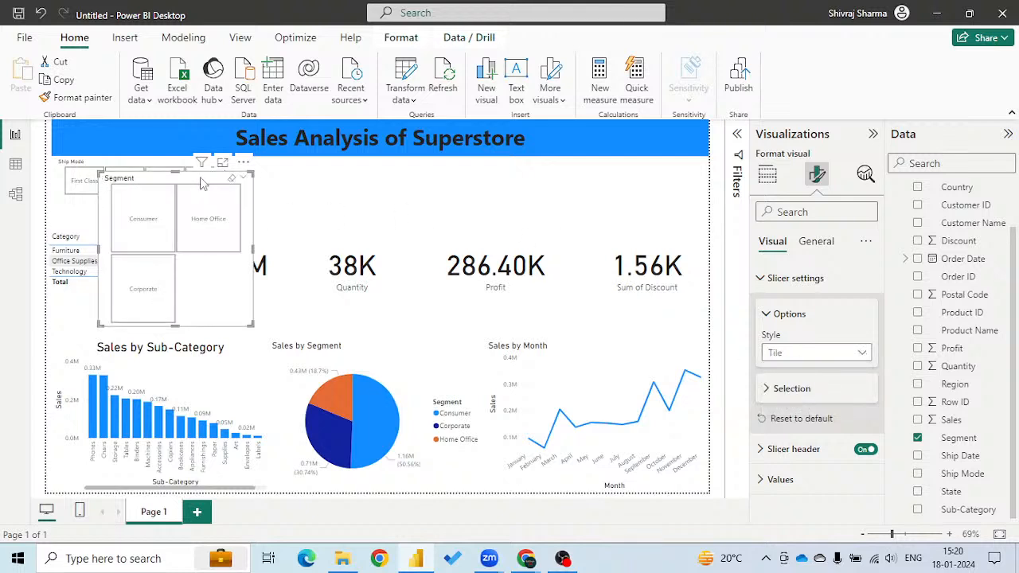
Place the Segment slicer beside the Ship Mode slicer, sized so its three tiles form a single low row.
drag(202, 183, 340, 168)
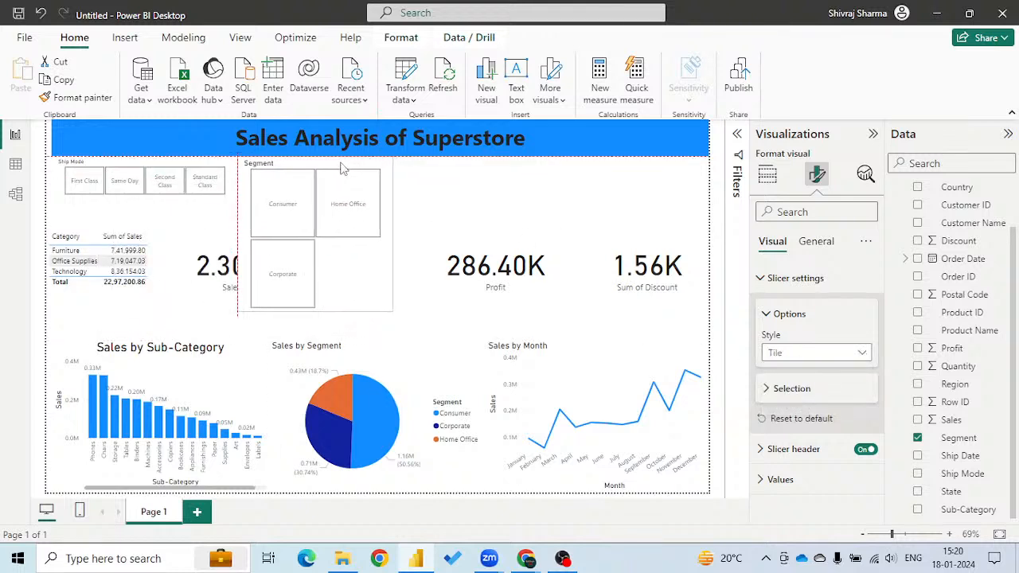
drag(315, 311, 316, 202)
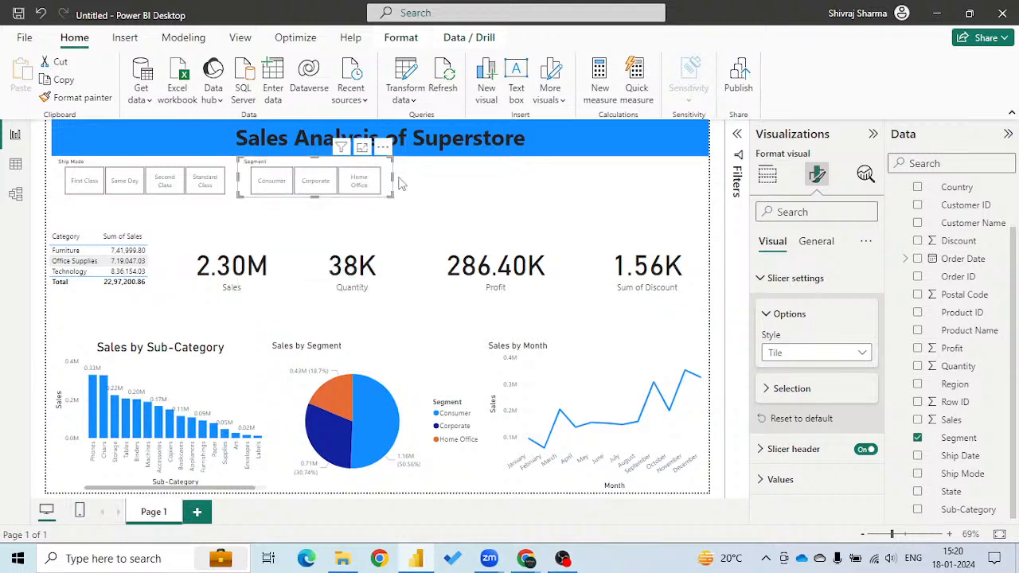
click(411, 207)
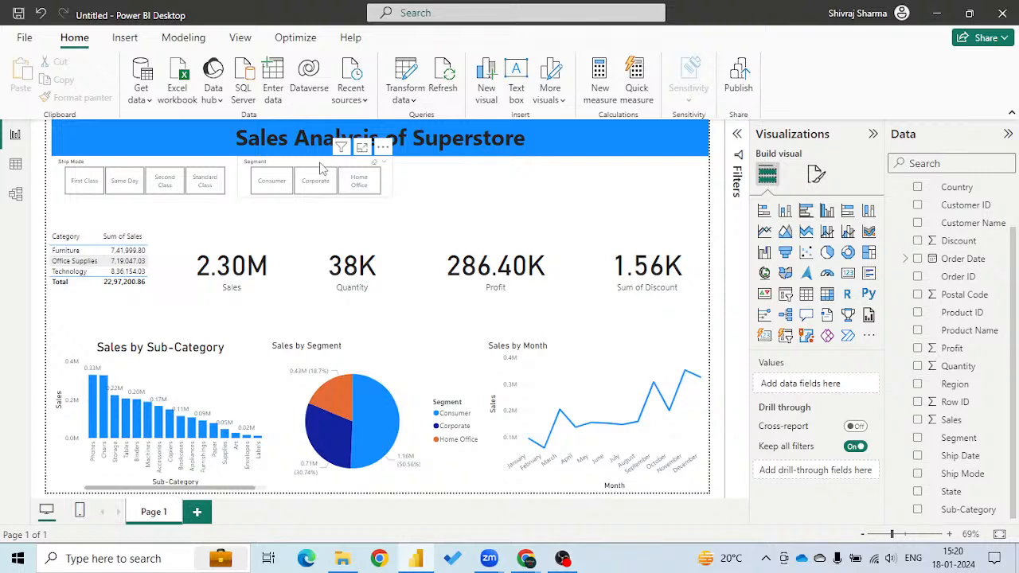
Duplicate the Segment slicer, place the copy to the right of the original, and replace its field with Region.
click(319, 164)
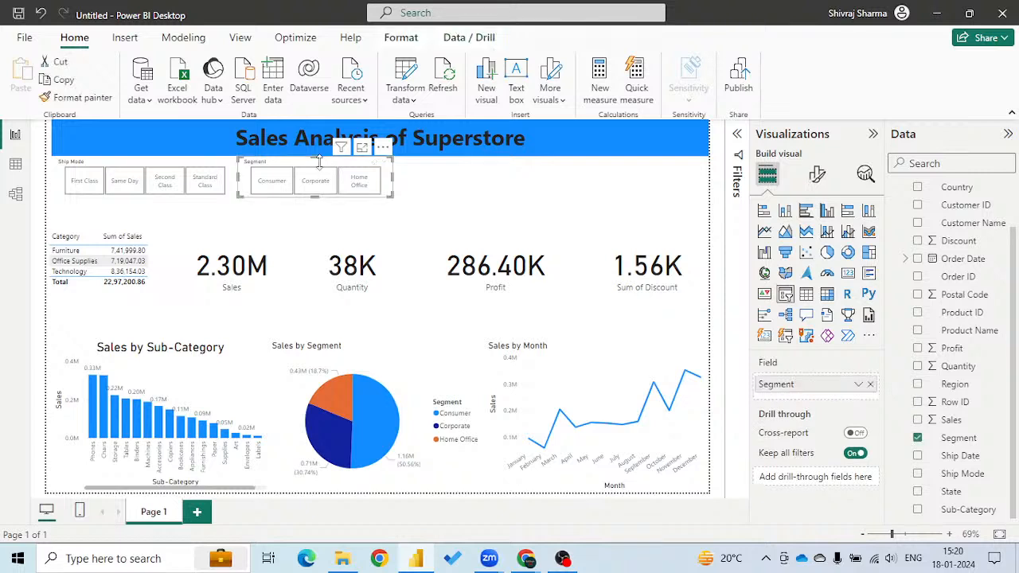
key(ctrl+c)
key(ctrl+v)
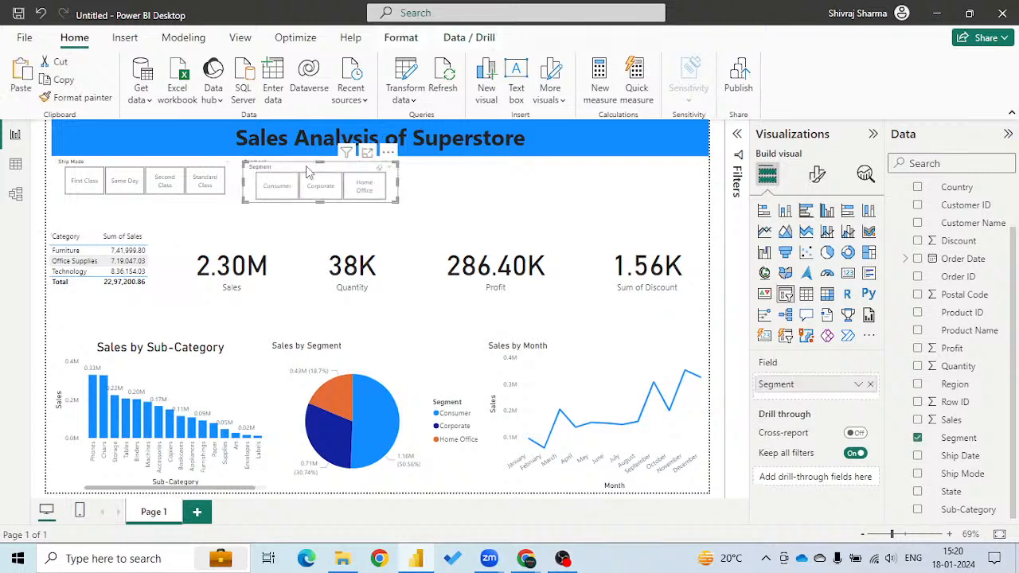
drag(289, 166, 453, 165)
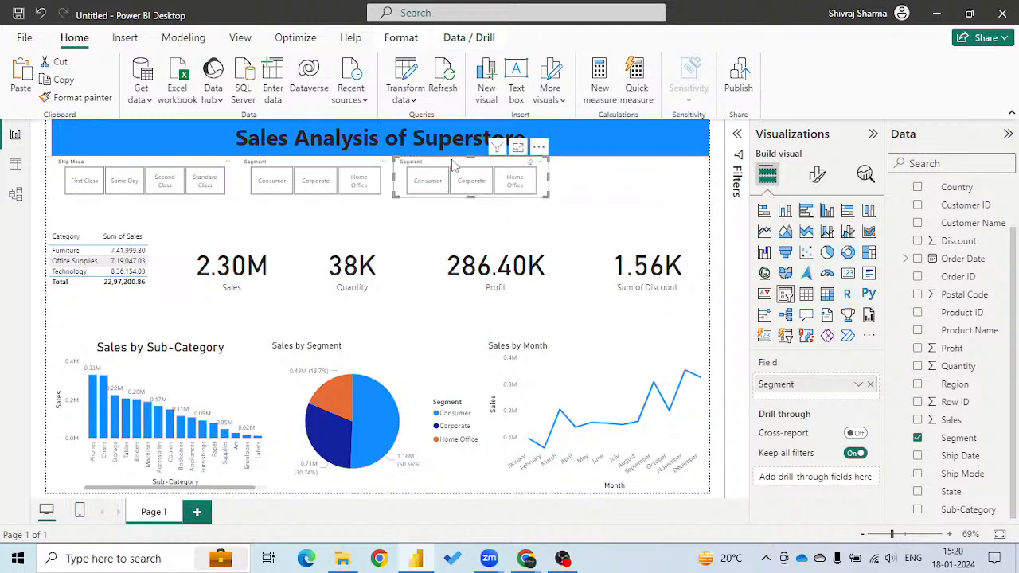
click(919, 439)
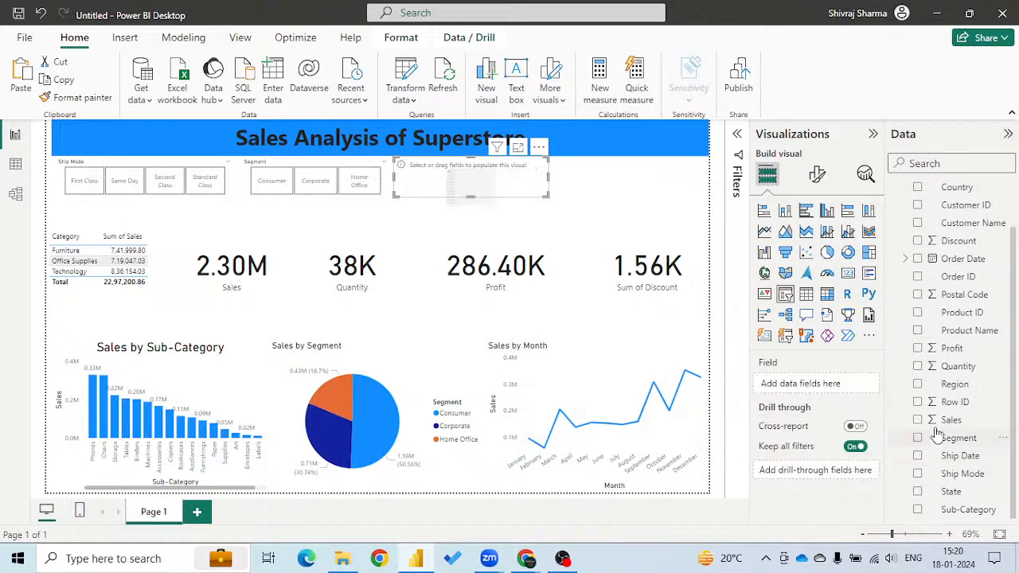
click(918, 385)
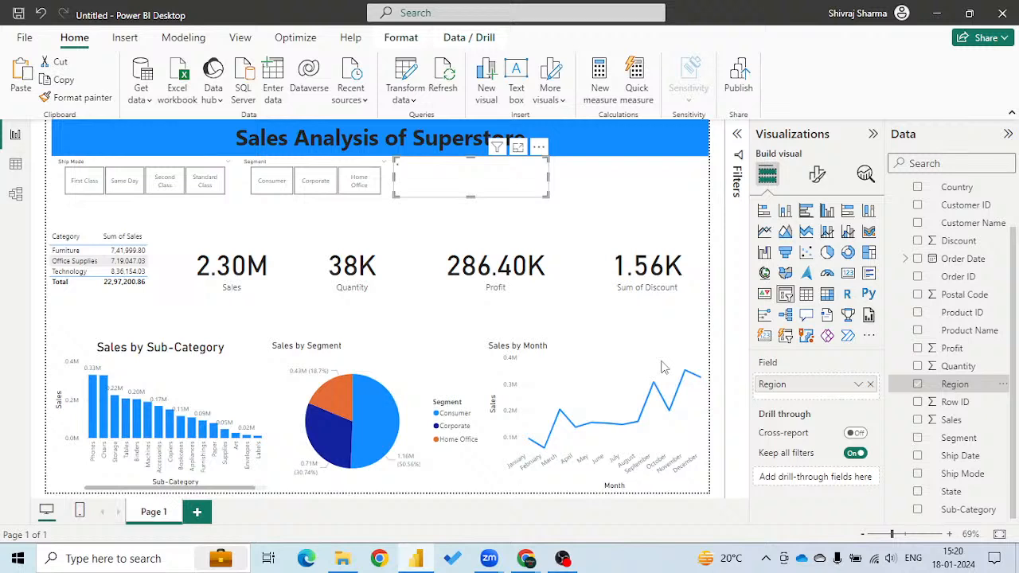
click(606, 187)
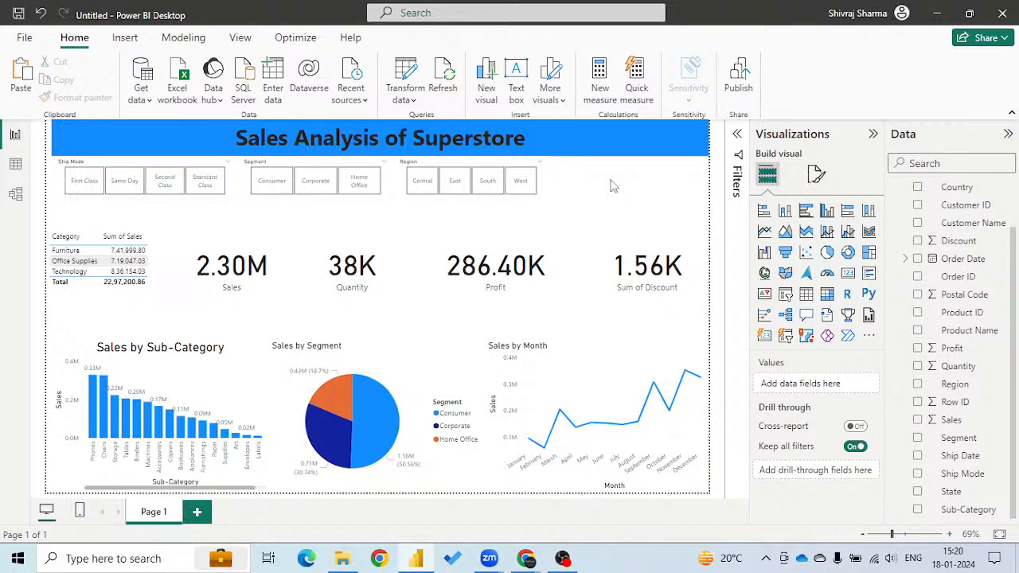
key(ctrl+v)
drag(297, 166, 607, 164)
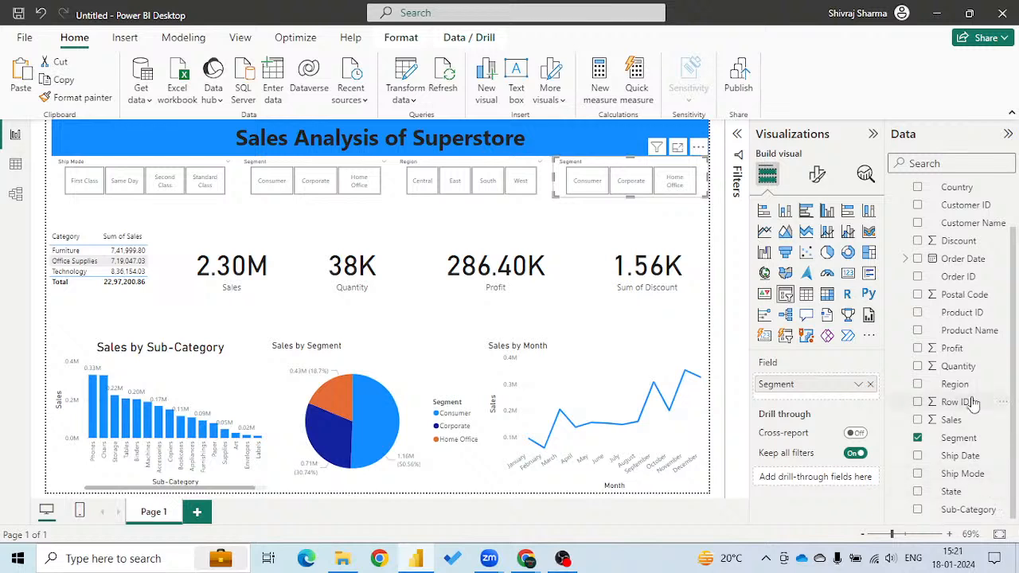
scroll(956, 316, up, 2)
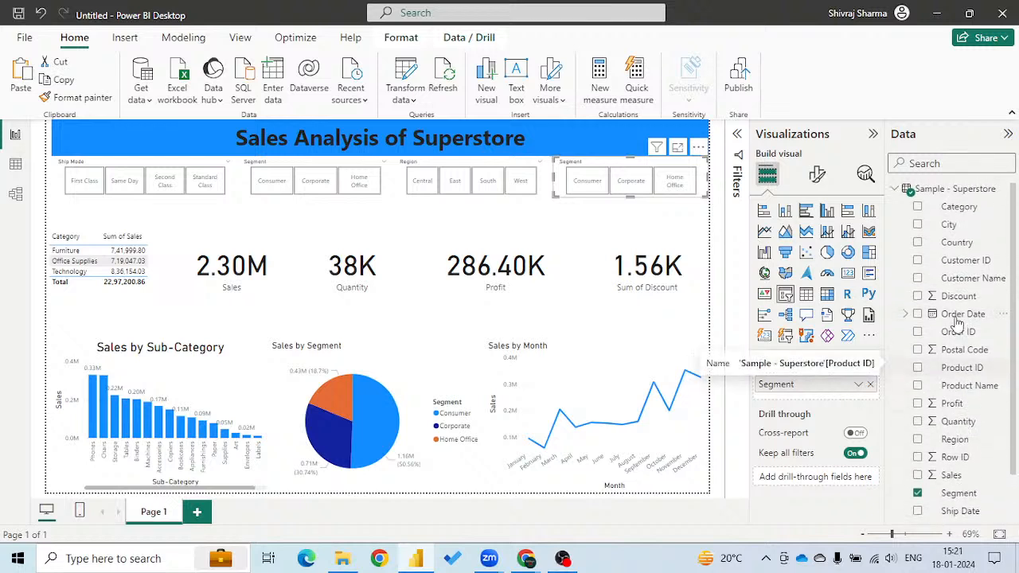
click(918, 207)
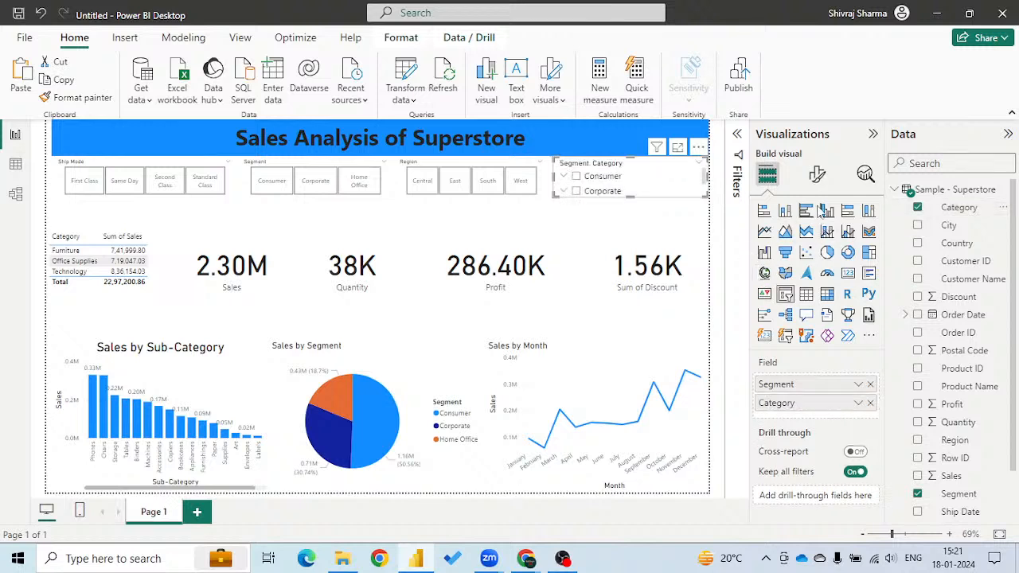
click(817, 174)
click(776, 279)
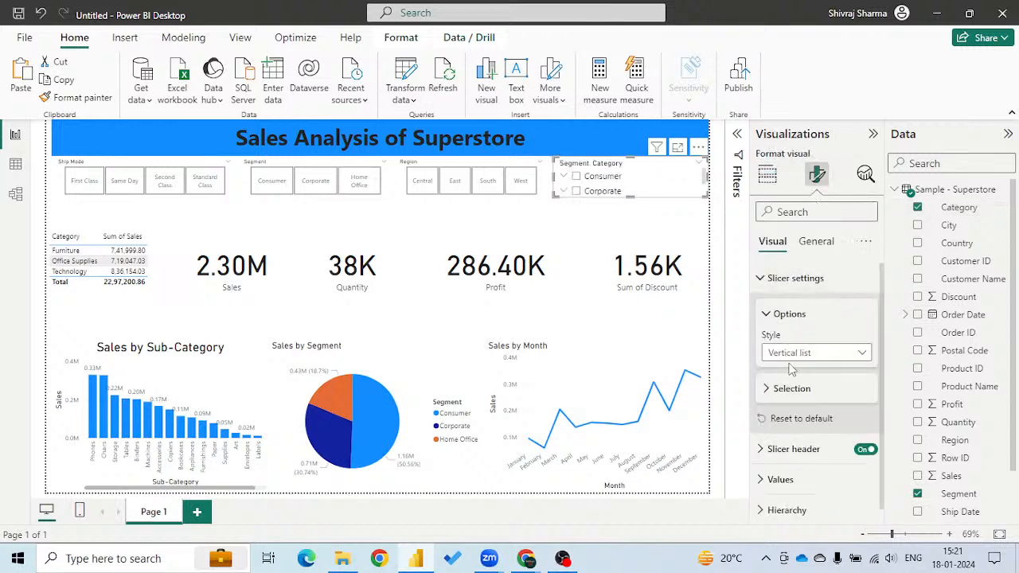
click(792, 355)
click(788, 390)
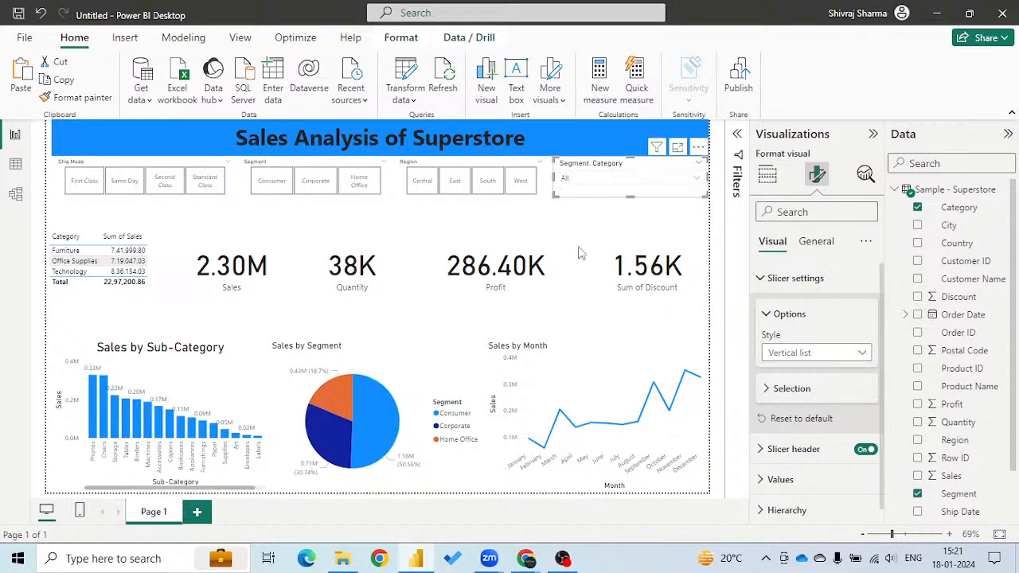
click(854, 354)
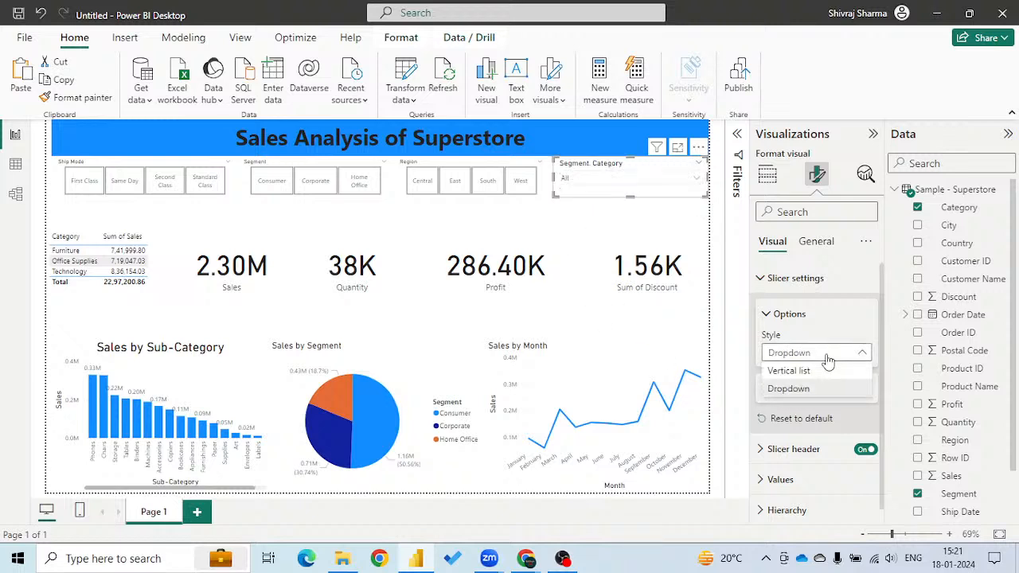
click(808, 372)
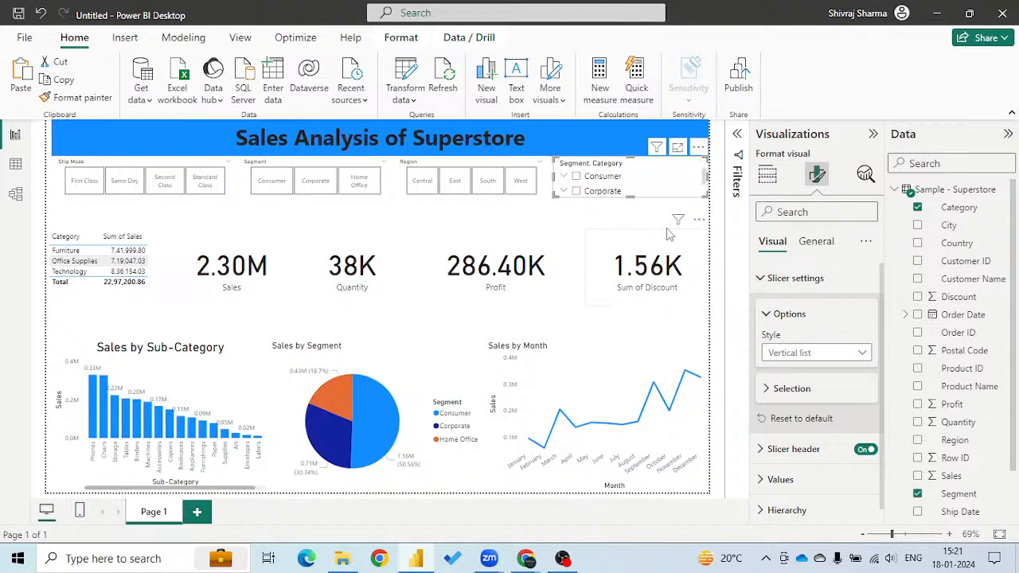
drag(629, 194, 635, 228)
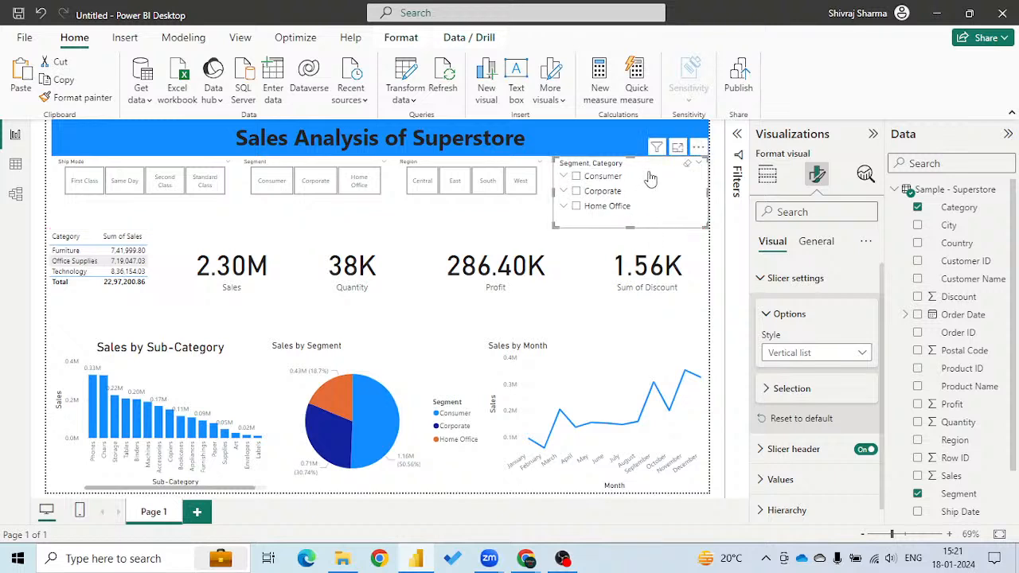
click(651, 178)
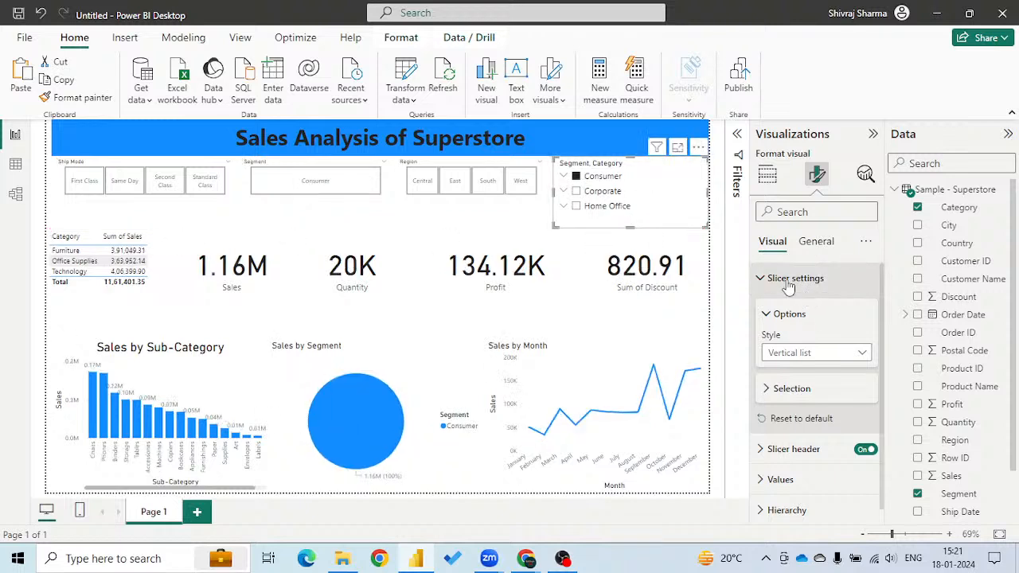
click(653, 176)
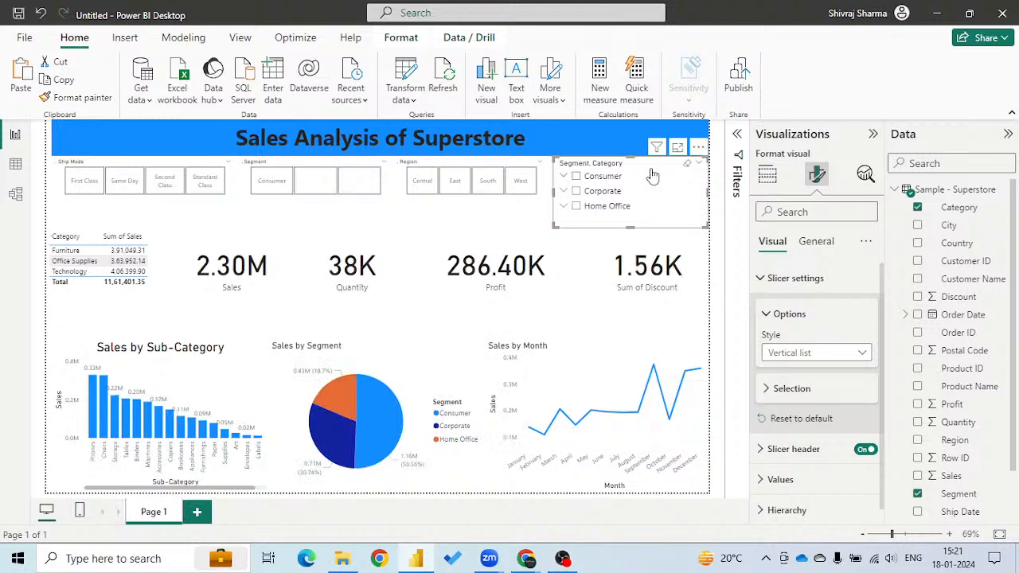
key(Delete)
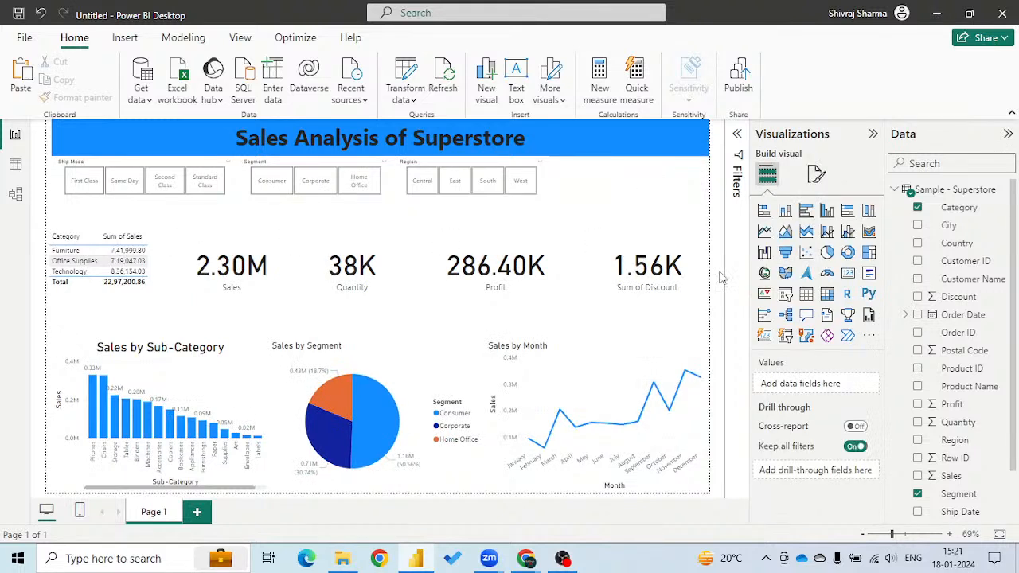
Add a new slicer for Category and set its style to Tile.
click(785, 296)
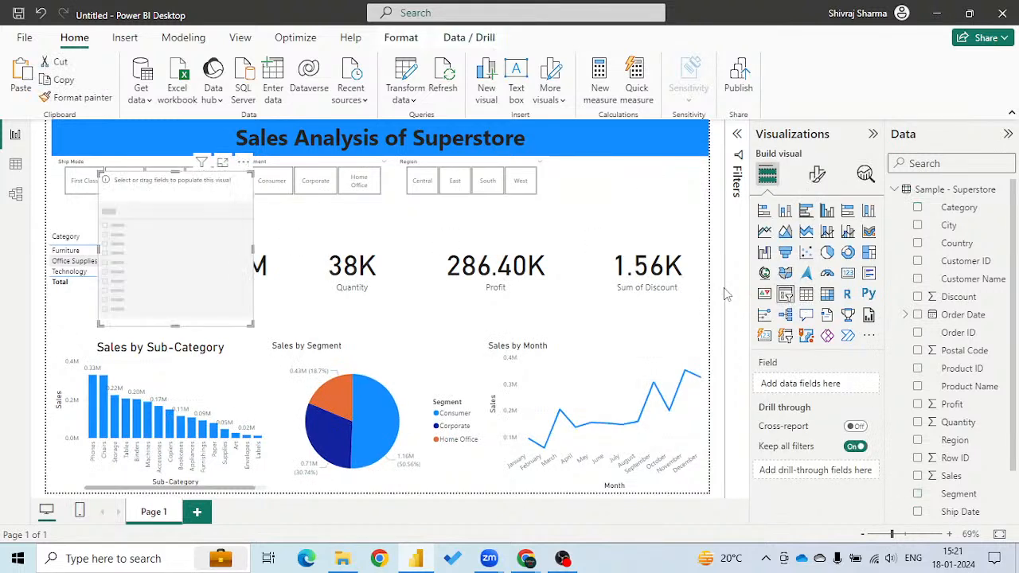
click(918, 209)
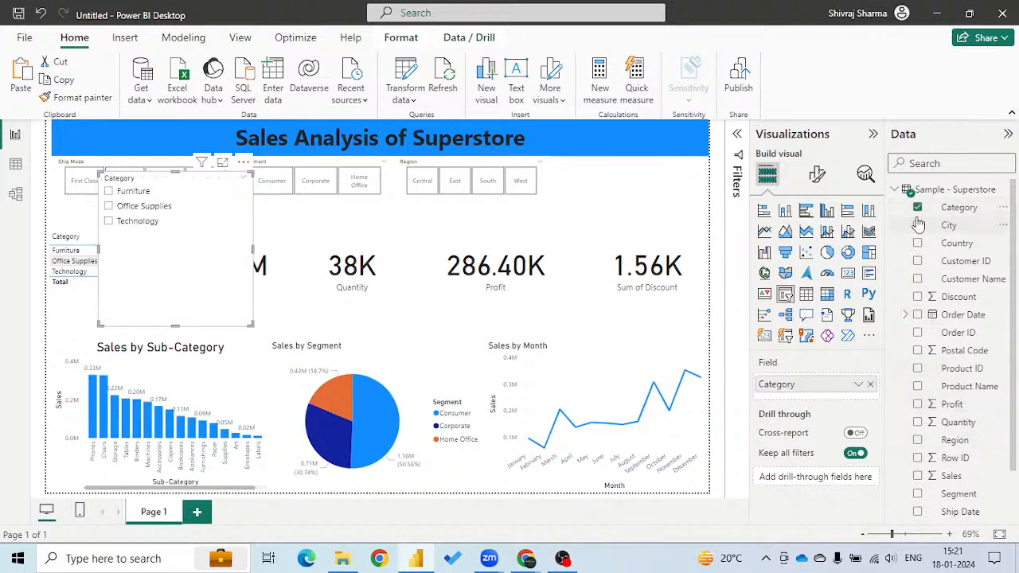
click(816, 179)
click(788, 278)
click(788, 353)
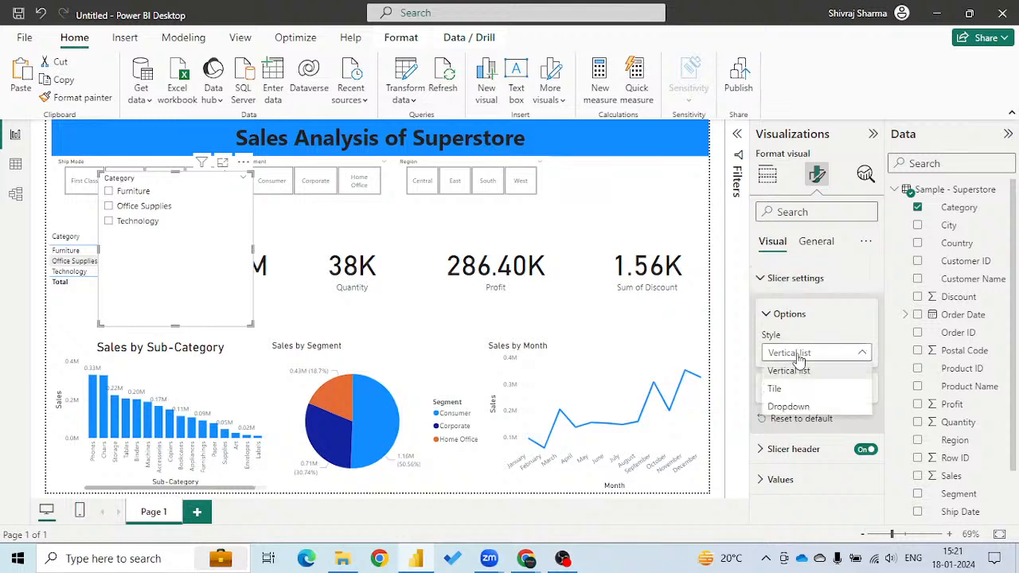
click(776, 391)
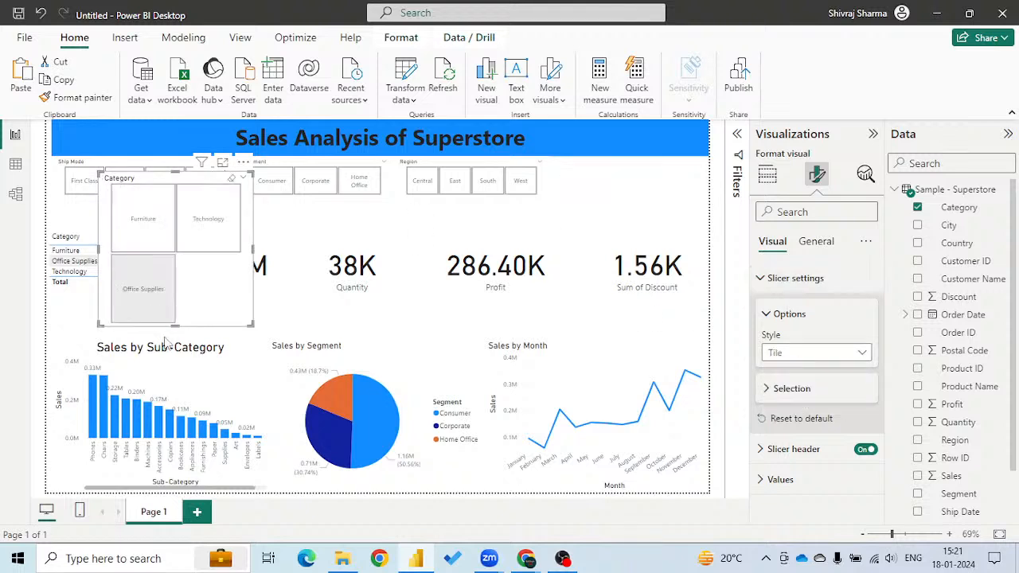
Place the Category slicer at the right end of the slicer row as three low tiles, and shift the other slicers left to space them out.
drag(176, 241, 614, 170)
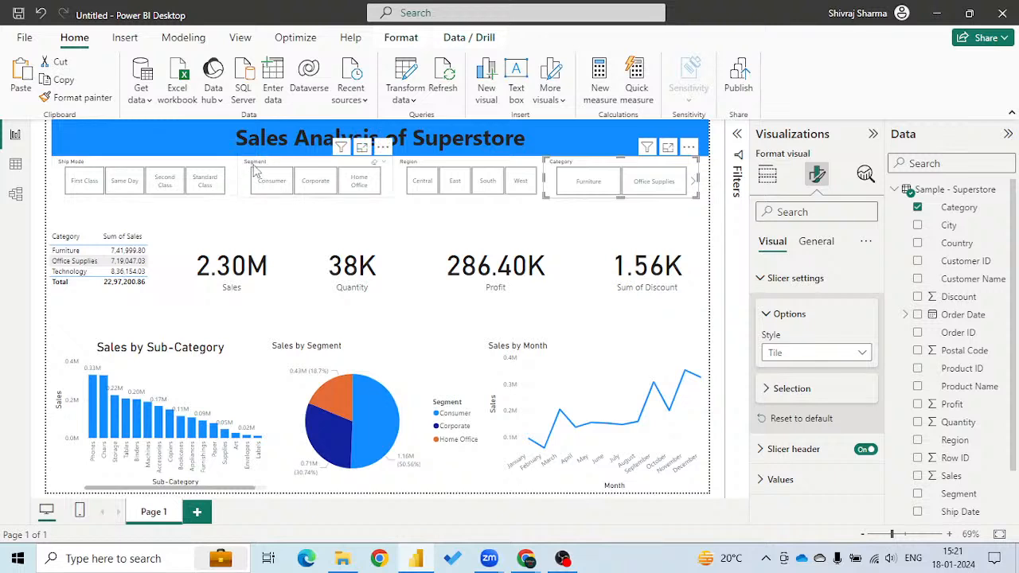
drag(167, 163, 162, 164)
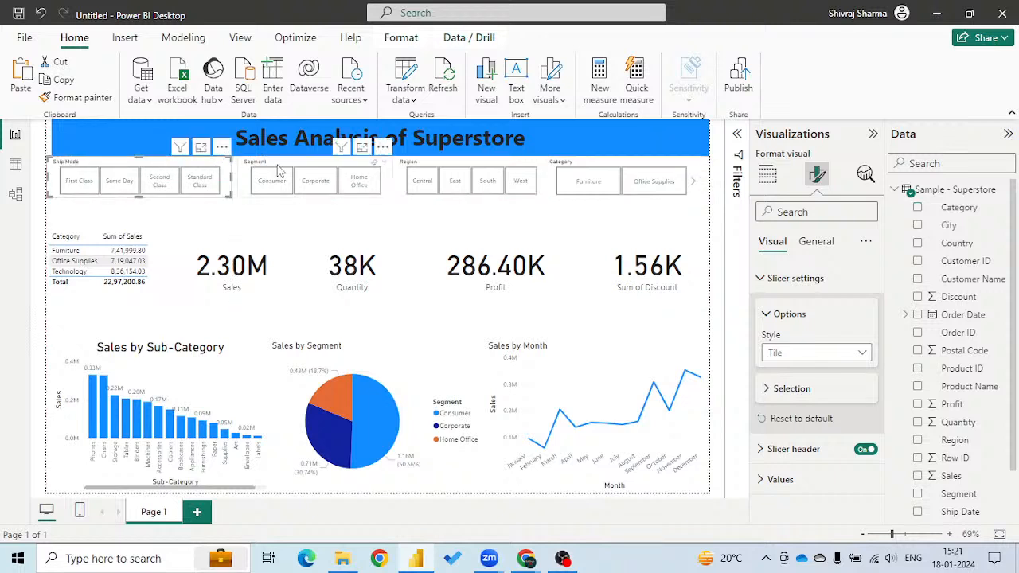
drag(299, 168, 286, 167)
drag(447, 176, 432, 175)
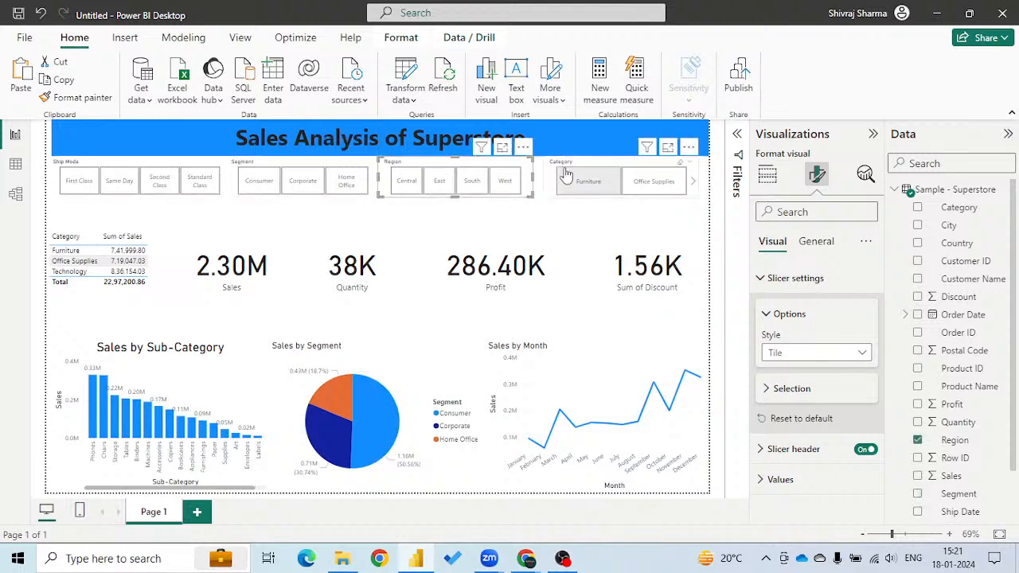
drag(564, 175, 578, 167)
drag(686, 178, 710, 179)
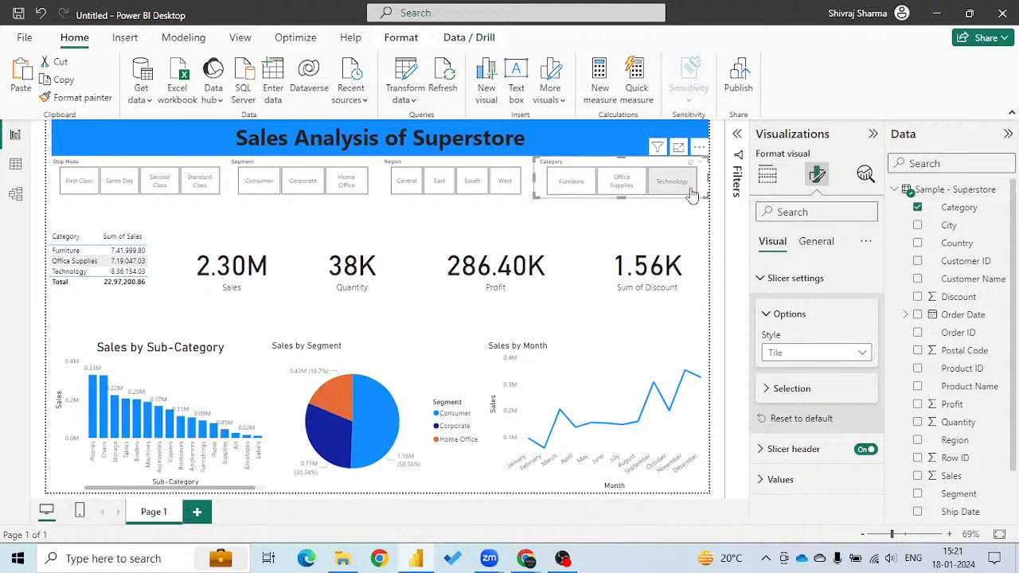
click(414, 243)
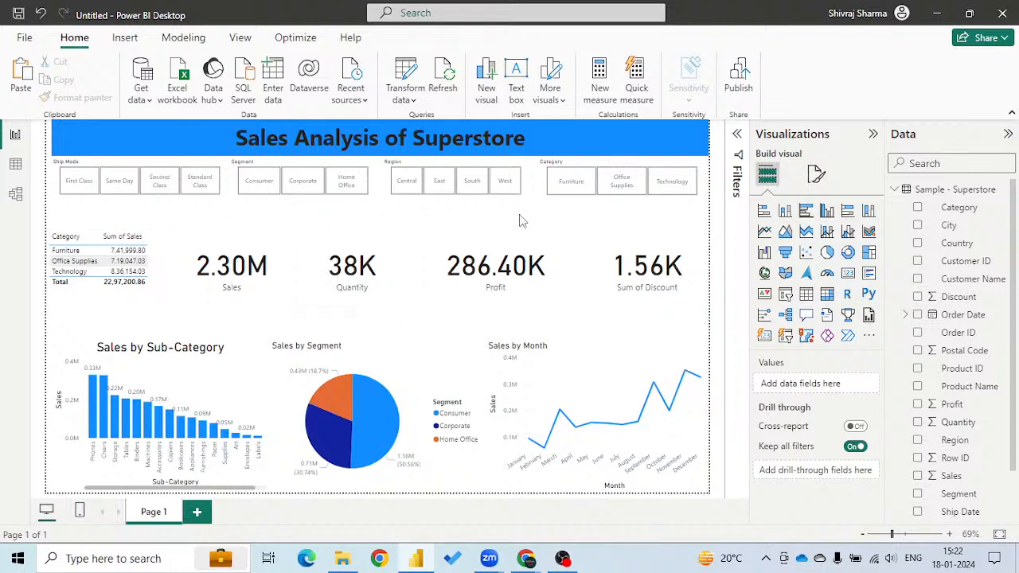
Test the Ship Mode slicer by filtering the report to First Class, and clear the selection.
click(72, 182)
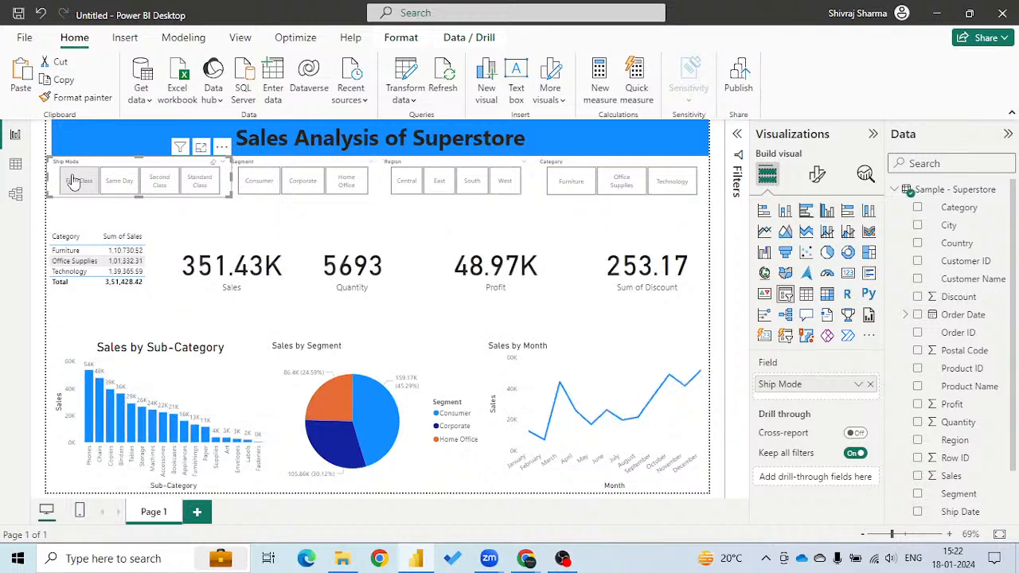
click(212, 162)
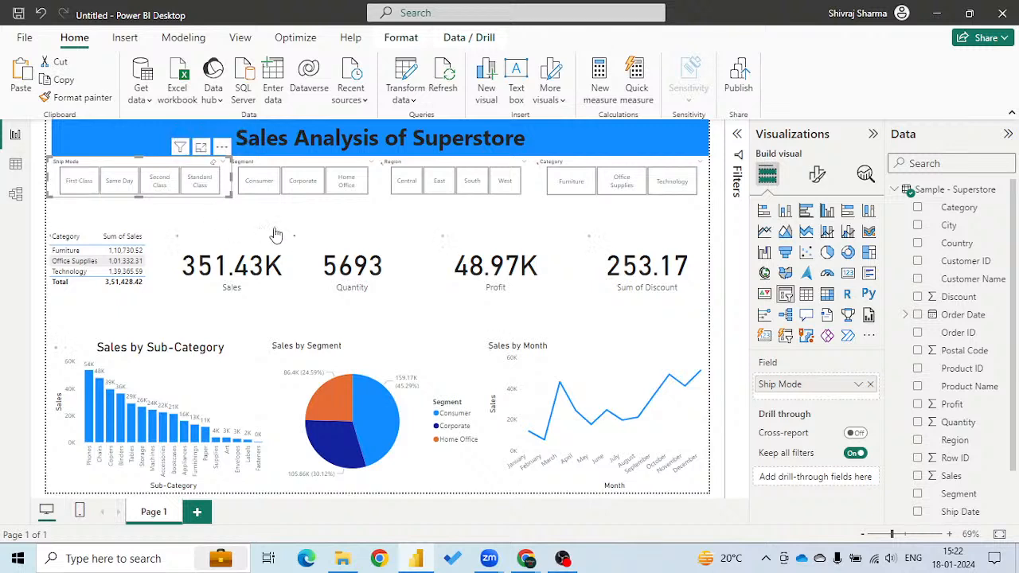
click(208, 225)
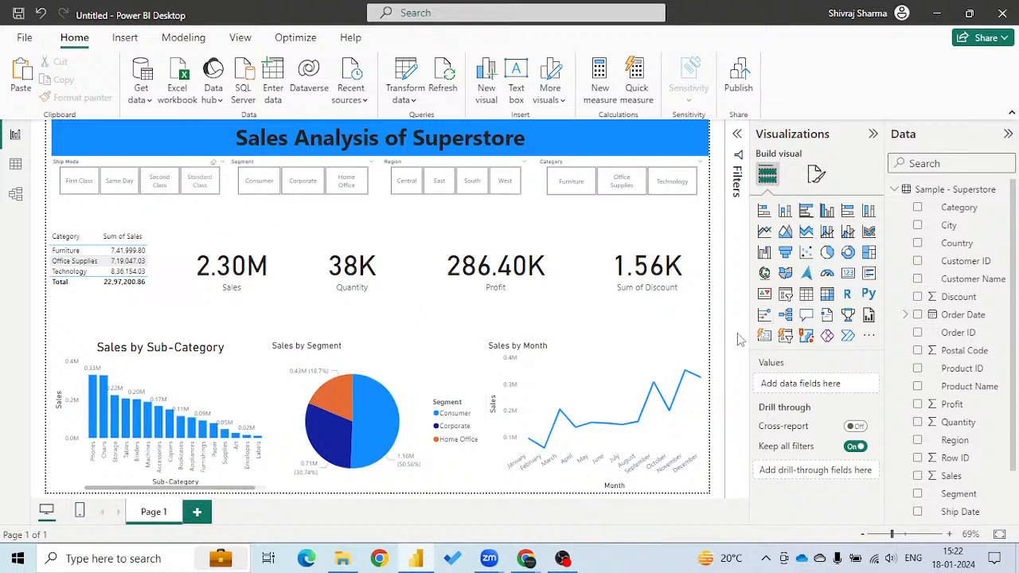
Add a new slicer for Order Date and switch its field to the Date Hierarchy.
click(787, 297)
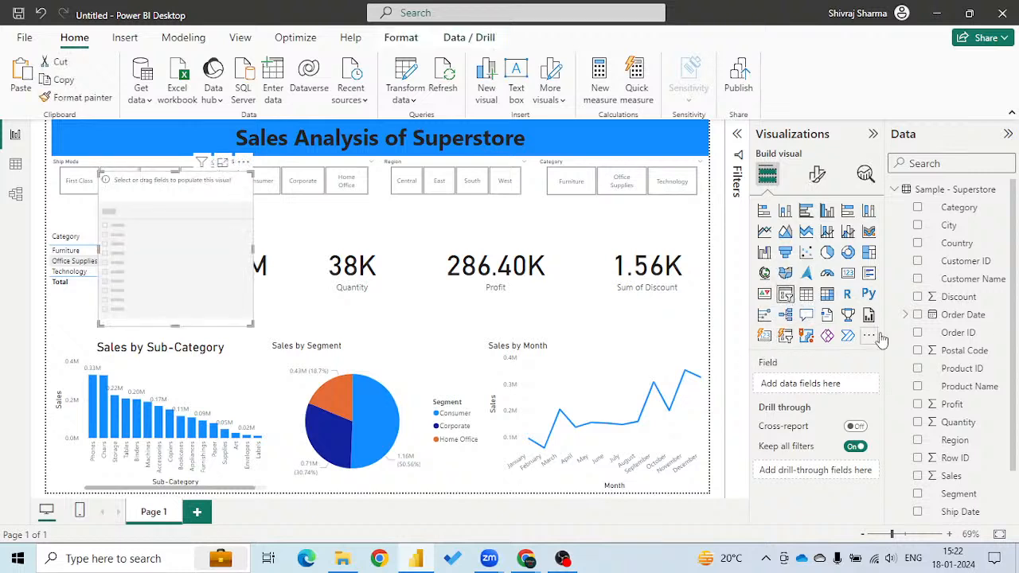
click(919, 316)
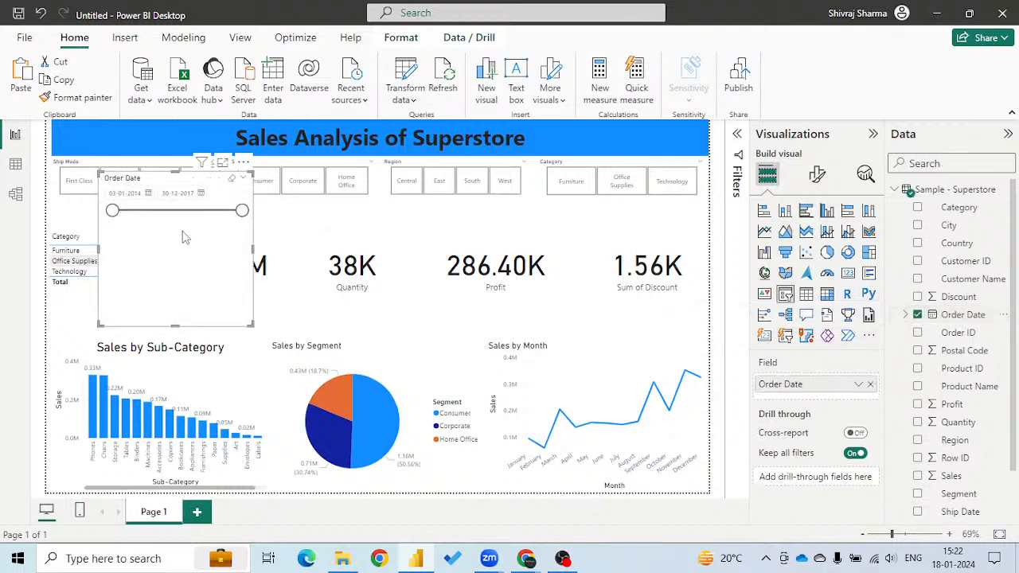
click(858, 384)
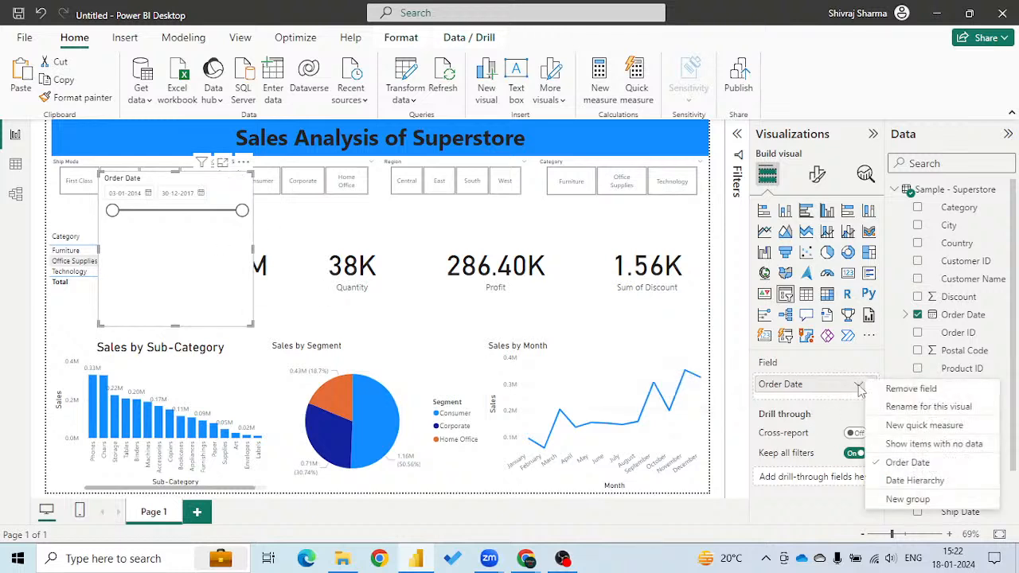
click(915, 481)
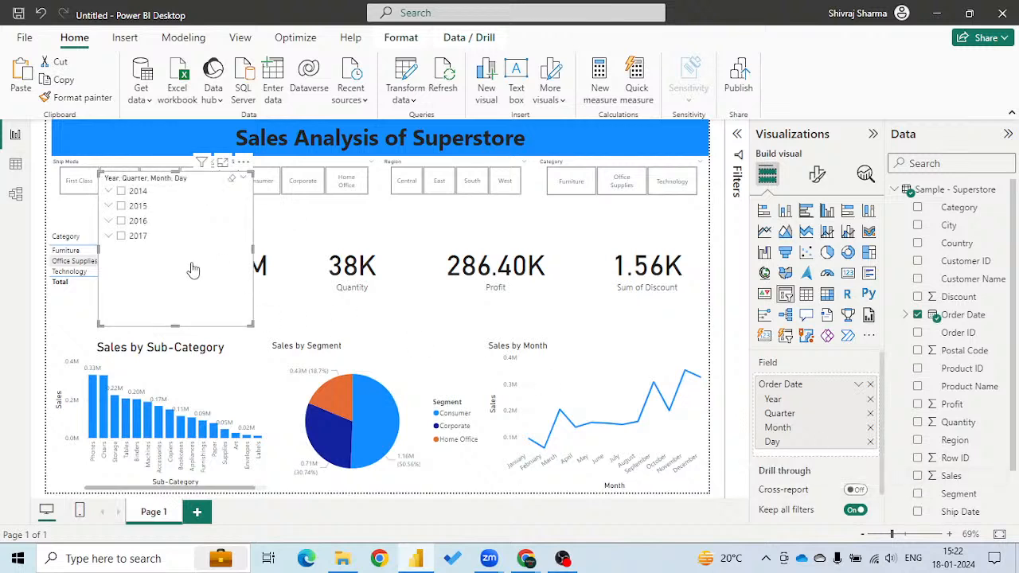
Try the Dropdown style on the Order Date slicer and return it to Vertical list.
click(818, 177)
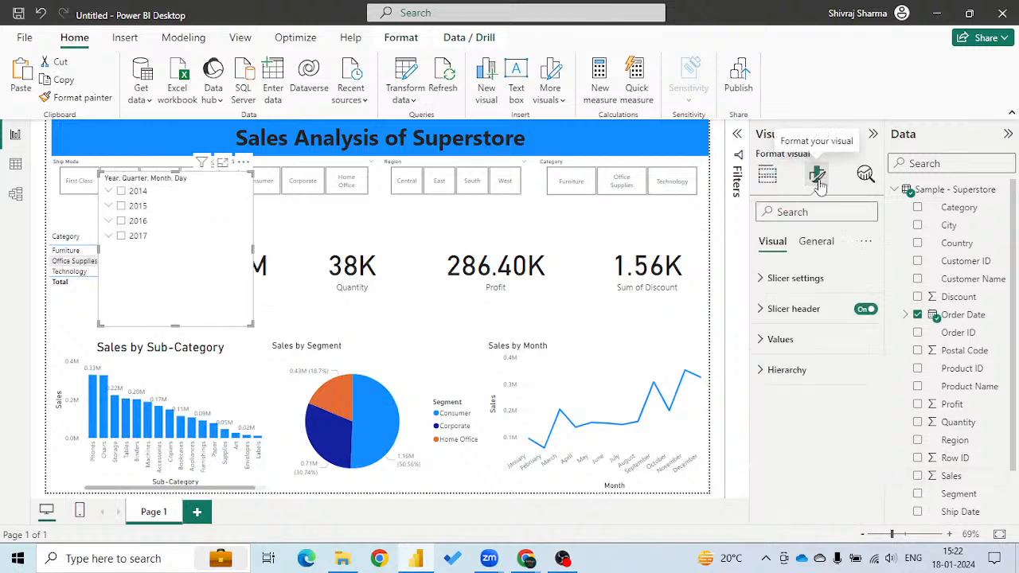
click(784, 278)
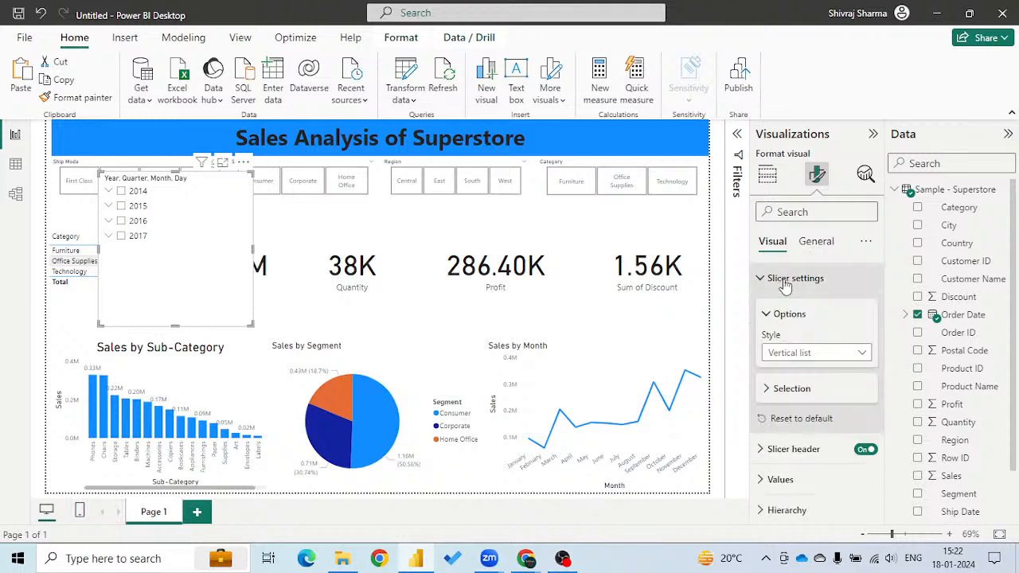
click(800, 361)
click(788, 387)
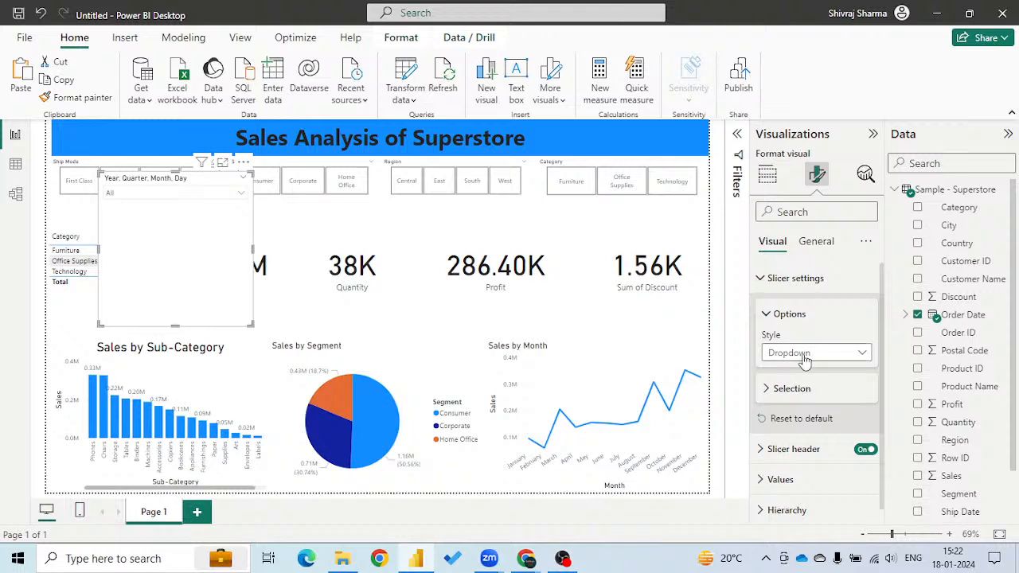
click(796, 358)
click(796, 371)
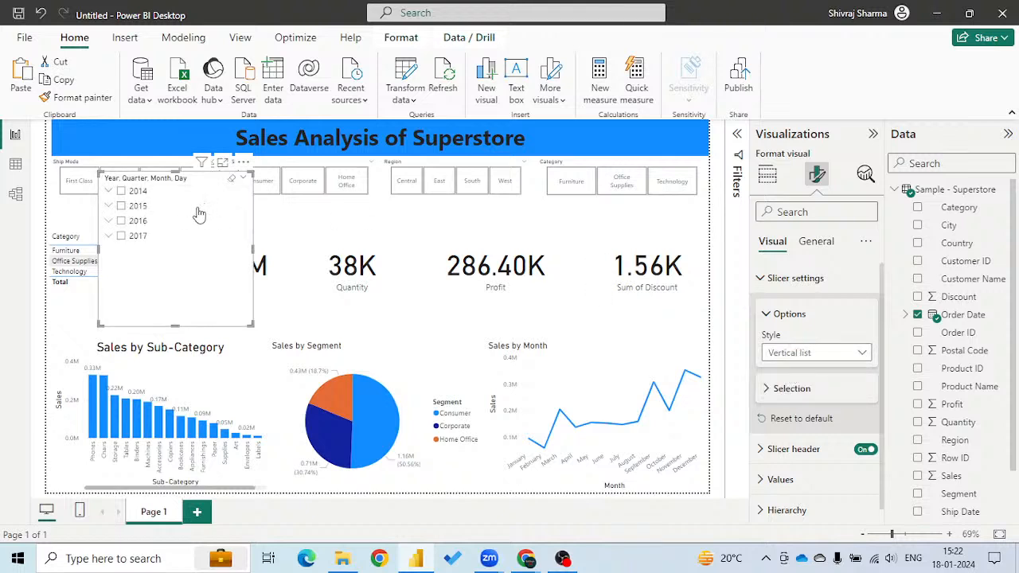
Move the Ship Mode slicer below the Category slicer, and fit a smaller Order Date slicer into its former place with no year selected.
drag(89, 167, 568, 209)
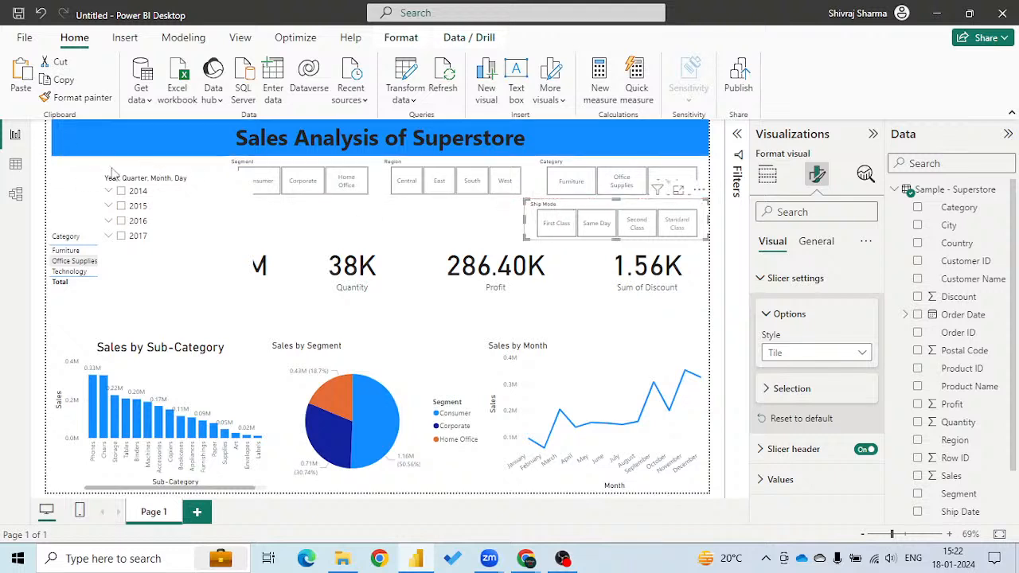
click(180, 203)
click(180, 202)
drag(191, 178, 151, 166)
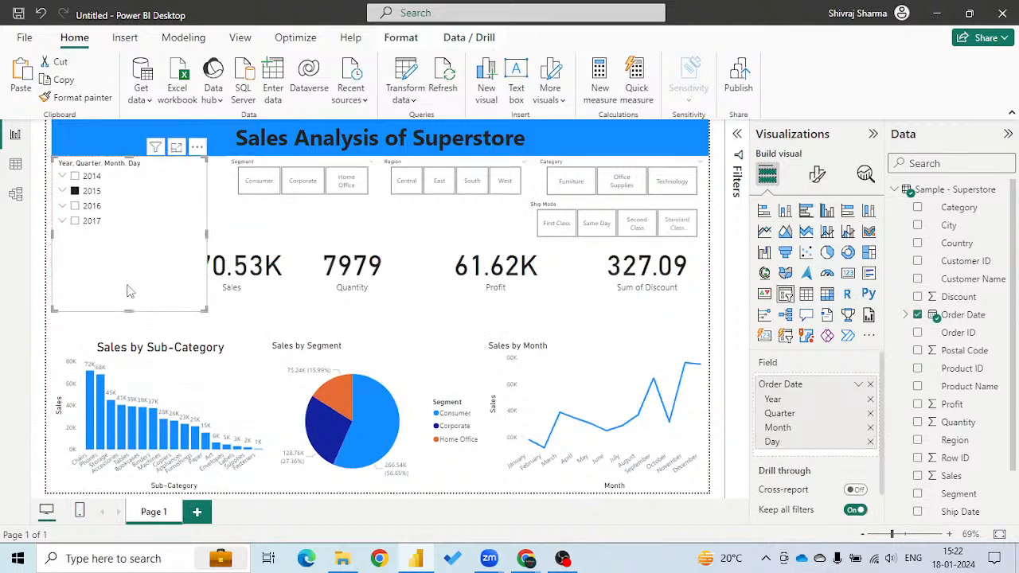
drag(130, 309, 128, 236)
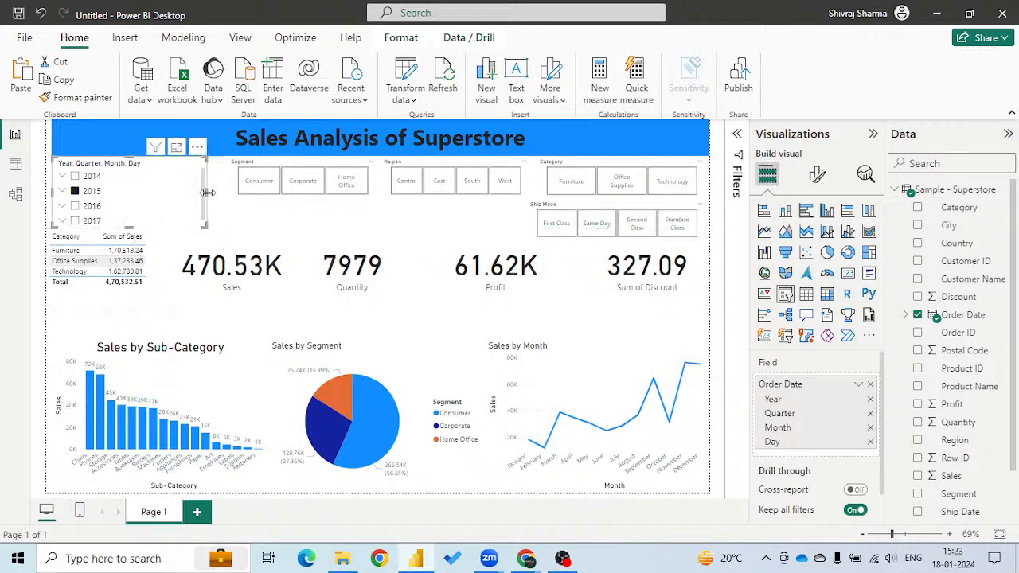
drag(207, 199, 151, 201)
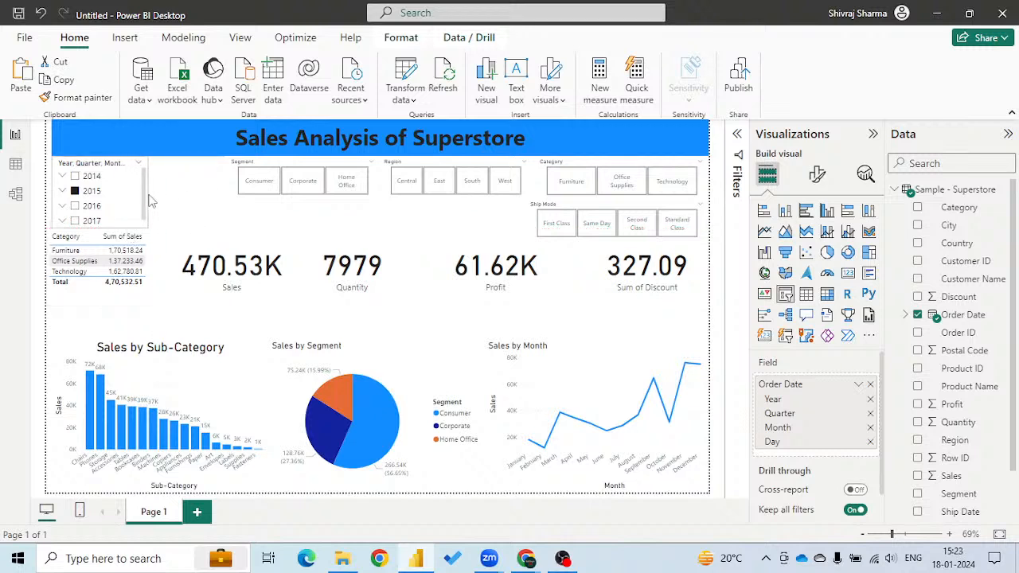
click(75, 191)
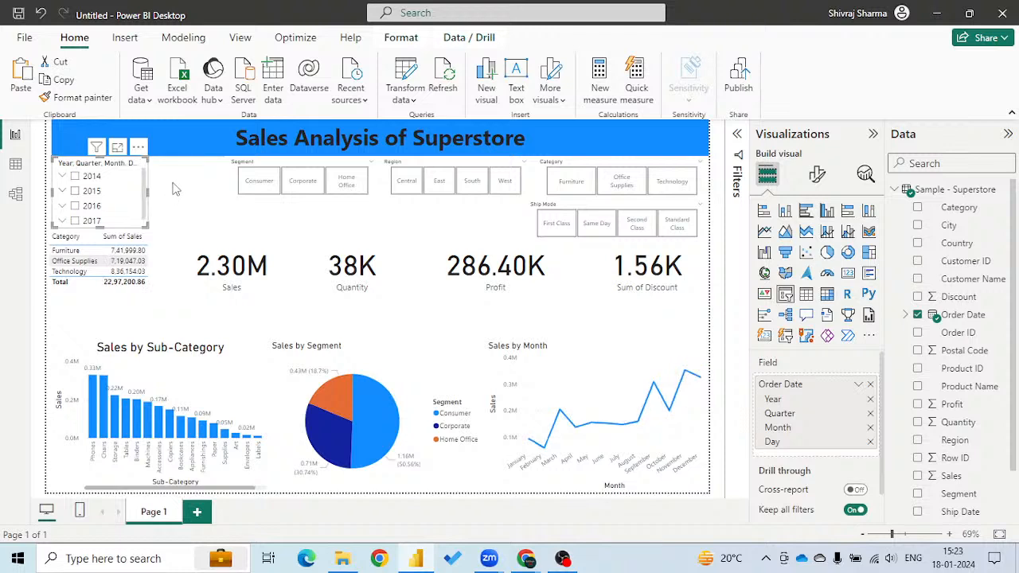
Shift the Segment and Region slicers left toward the Order Date slicer, and widen the Category slicer to line up with Ship Mode.
click(198, 211)
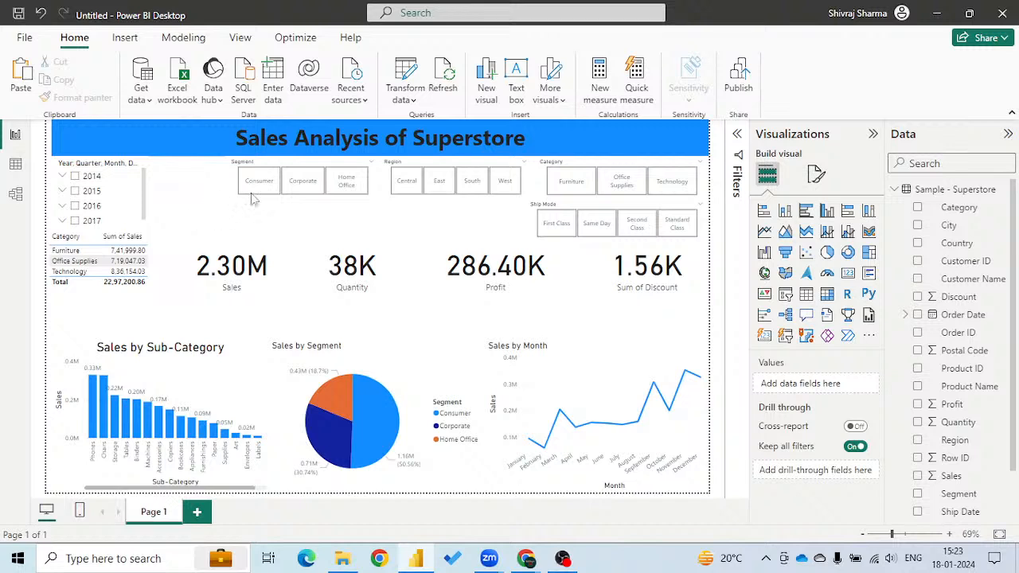
drag(313, 165, 251, 166)
drag(460, 168, 414, 167)
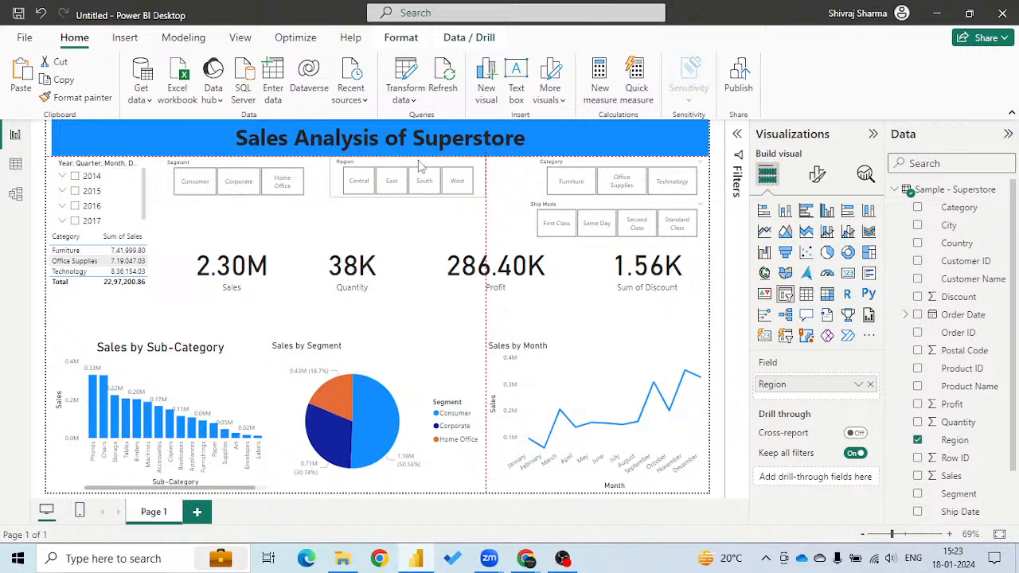
click(582, 169)
drag(532, 176, 522, 177)
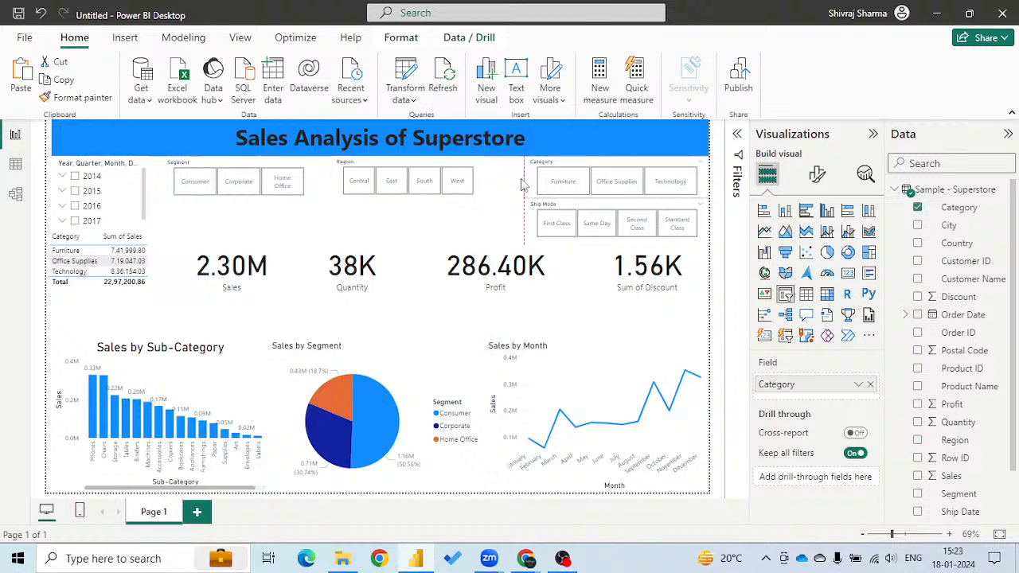
Add a new gauge visual showing Sales.
click(391, 232)
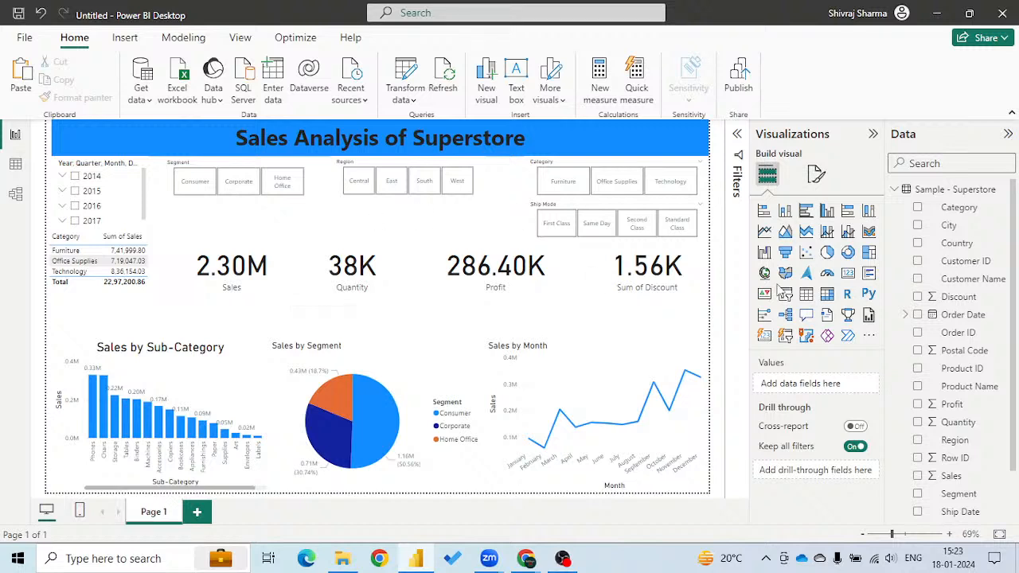
click(828, 275)
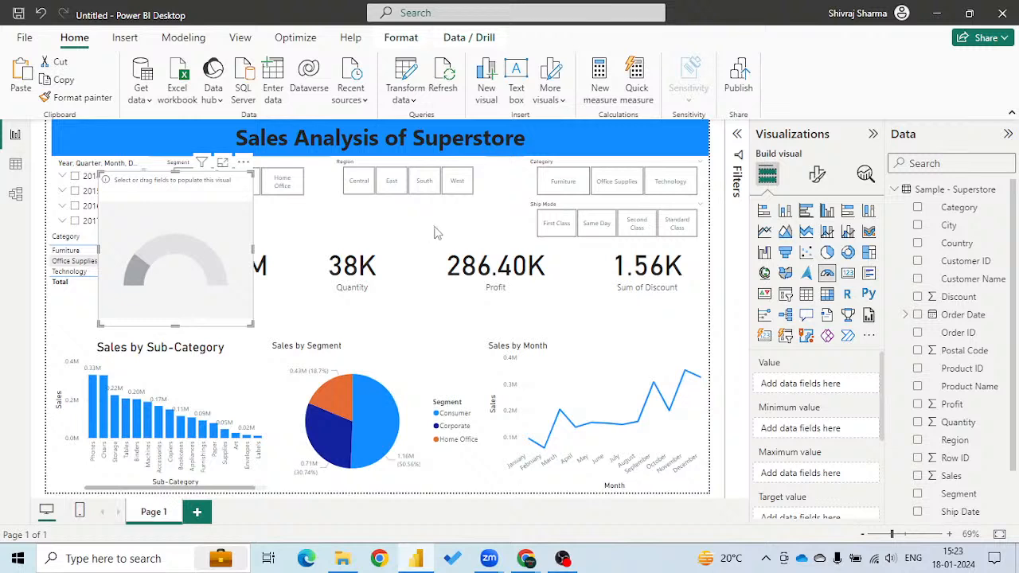
click(918, 475)
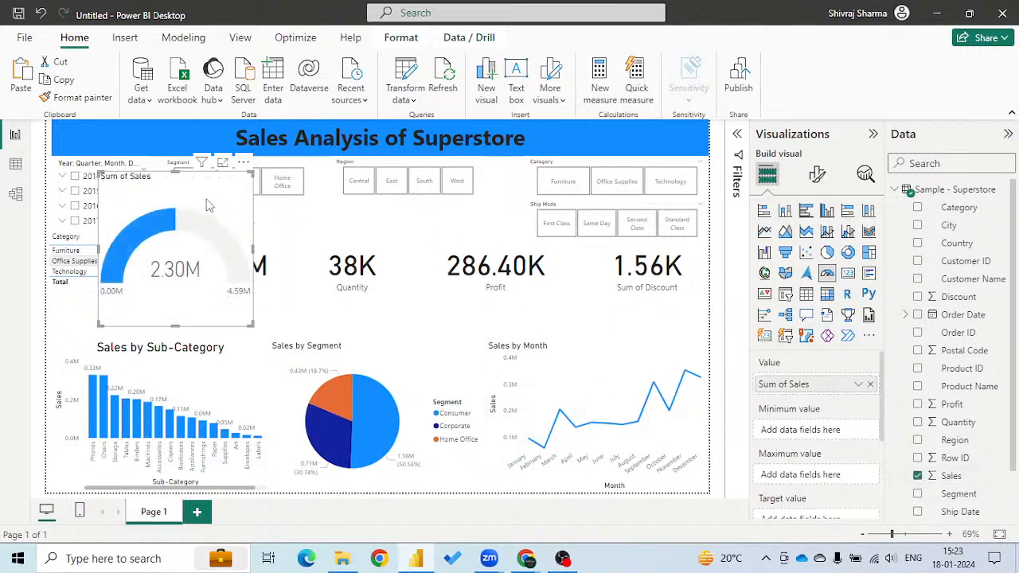
Set the gauge axis maximum to 3500000 and its target to 3000000.
click(816, 176)
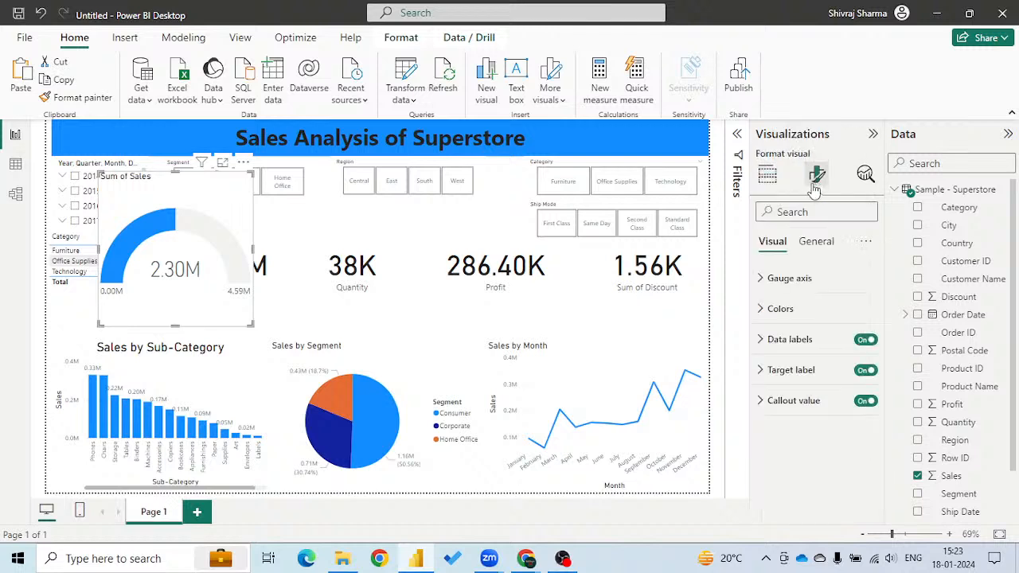
click(761, 279)
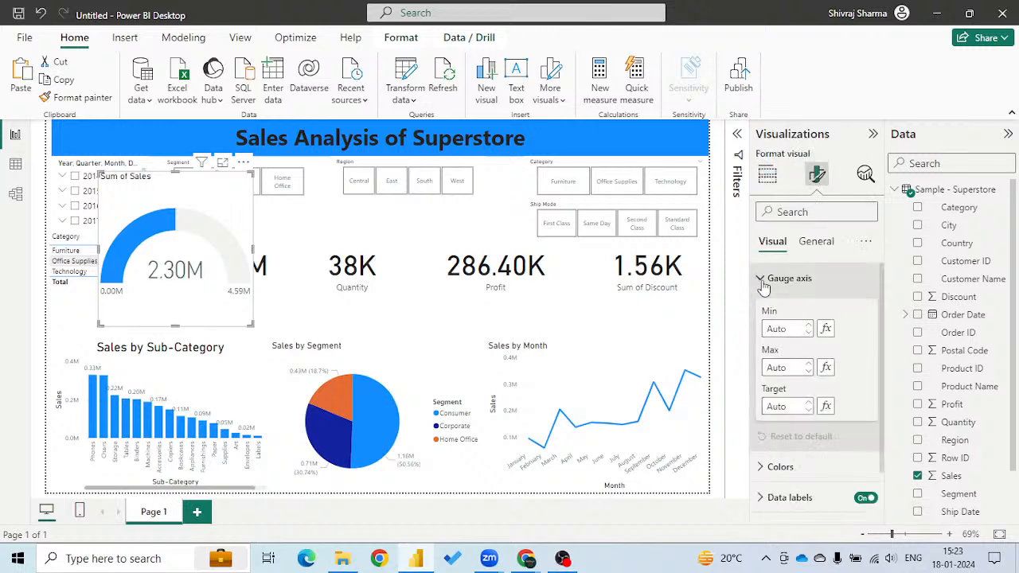
click(798, 369)
text(35)
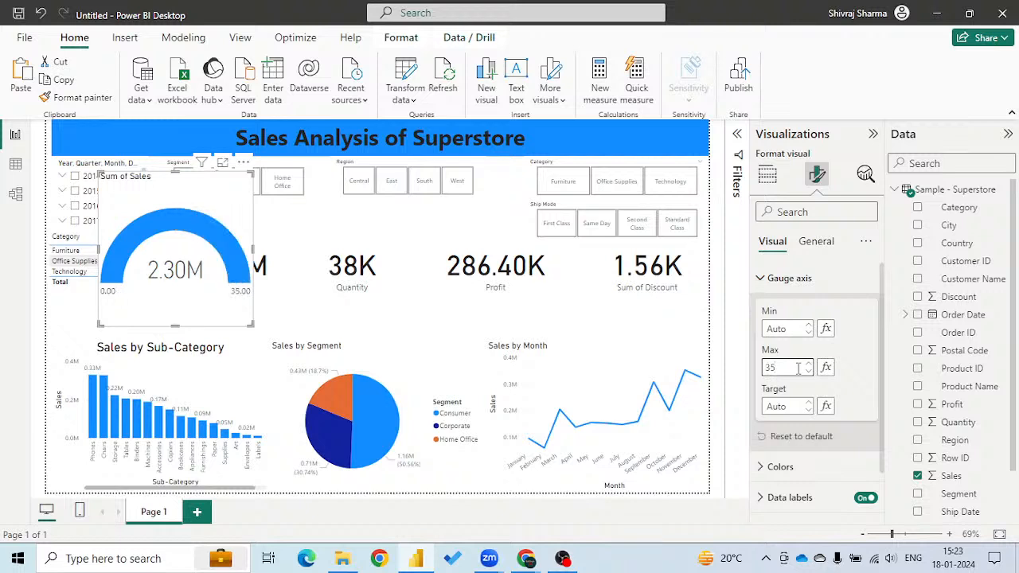
text(00000)
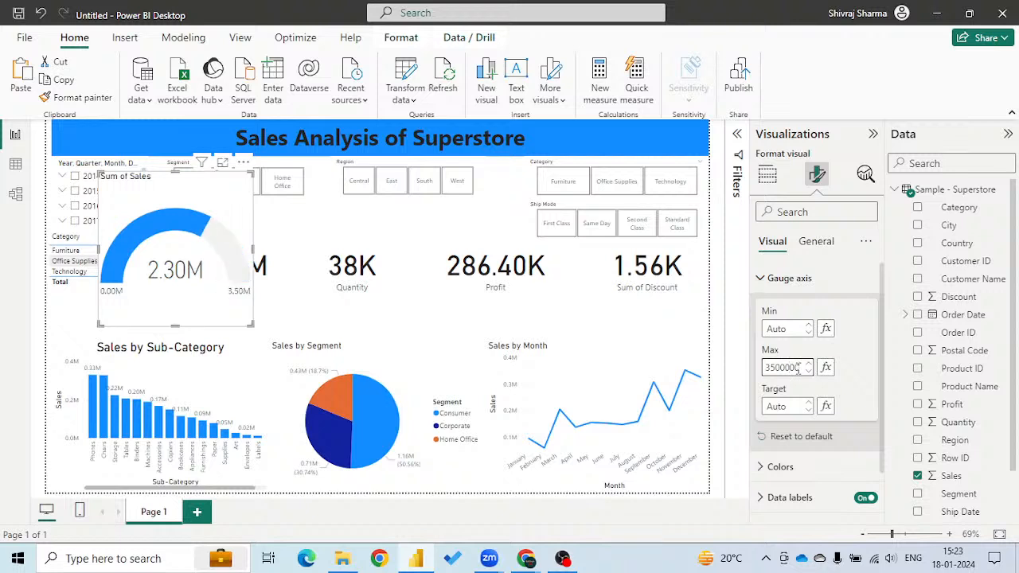
click(794, 407)
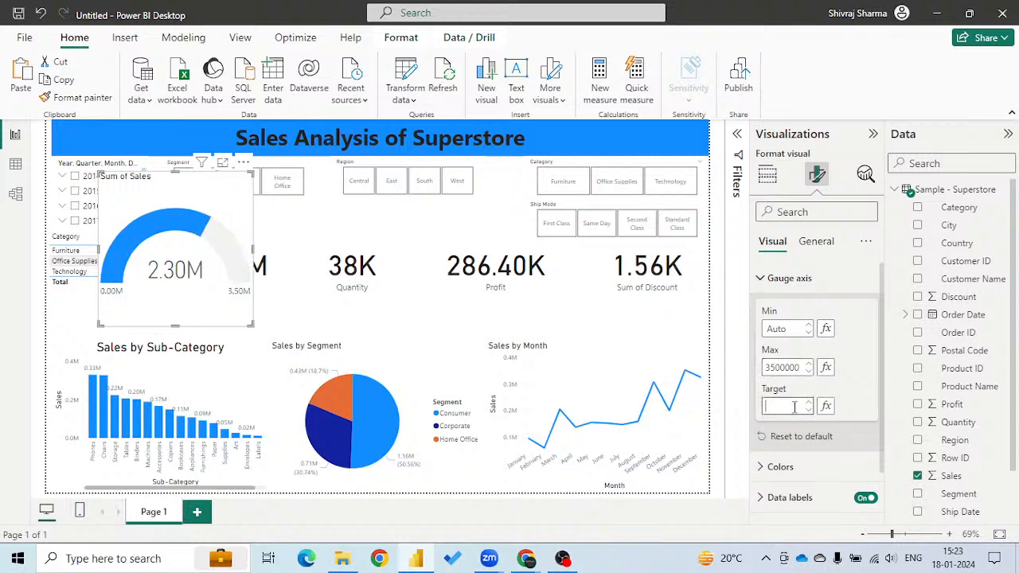
text(3000000)
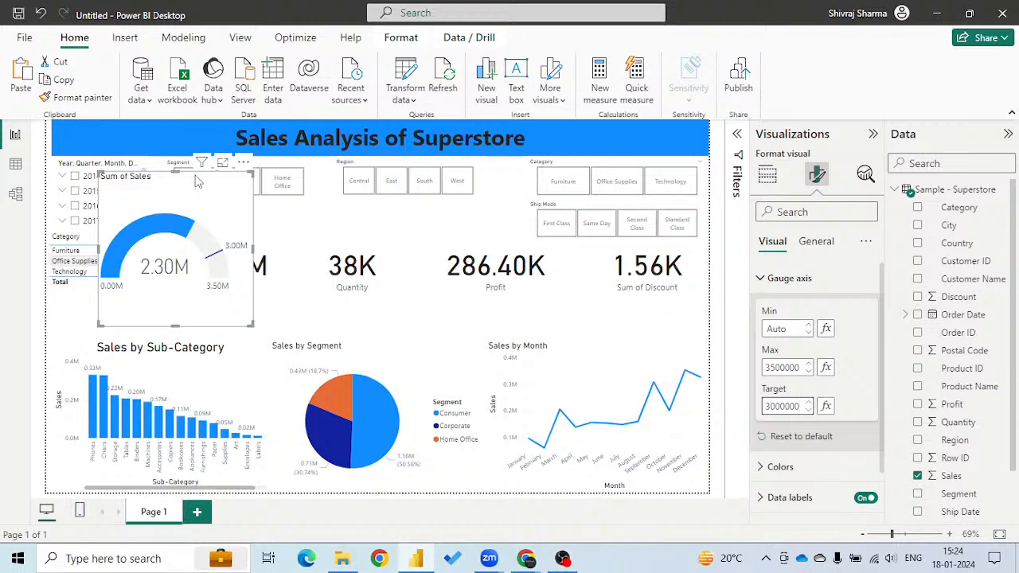
Move the gauge aside and arrange the Sales and Sum of Discount cards side by side below the Region slicer at reduced height.
drag(195, 193, 362, 215)
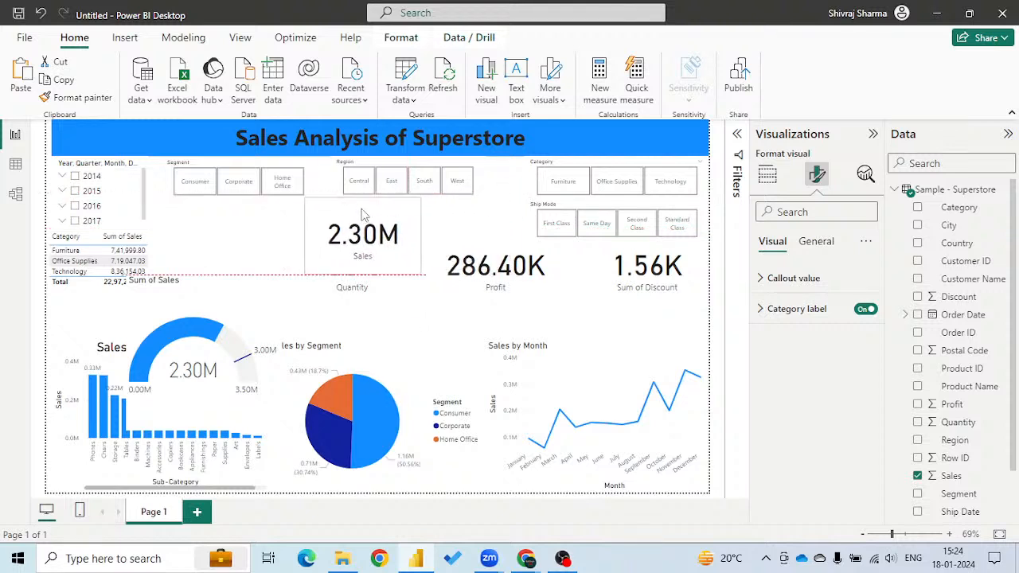
drag(362, 275, 365, 249)
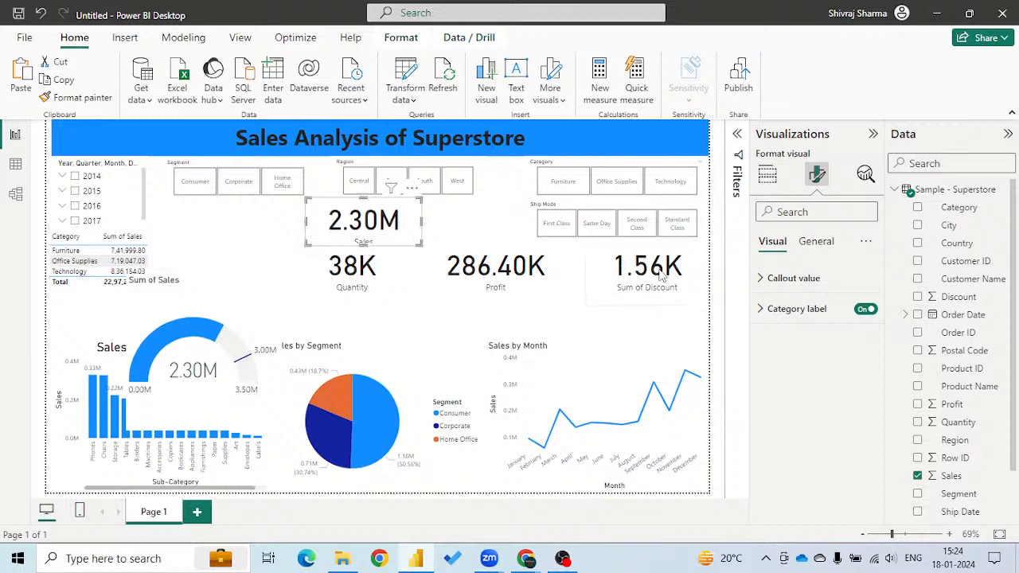
drag(659, 275, 485, 244)
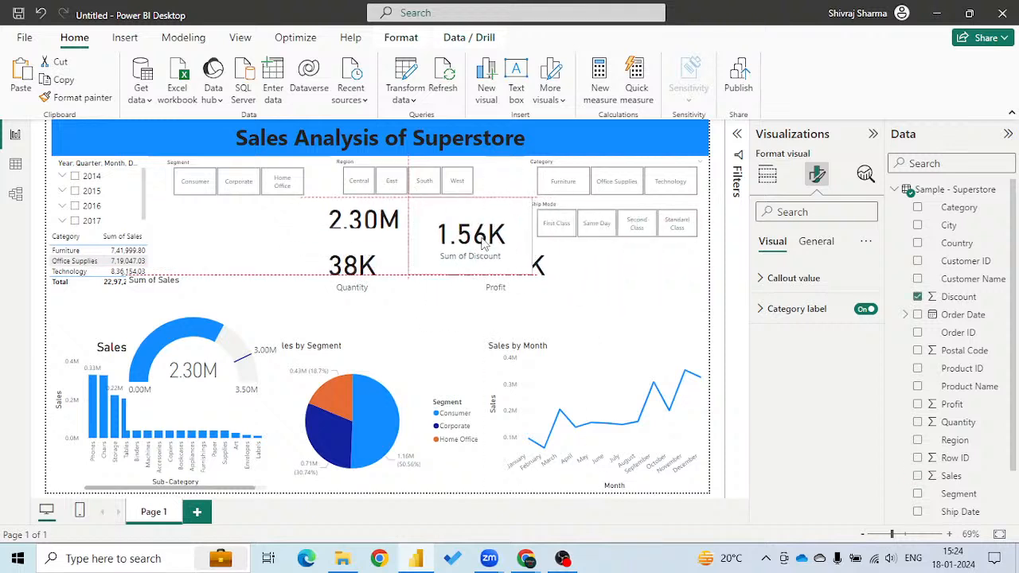
drag(408, 275, 445, 242)
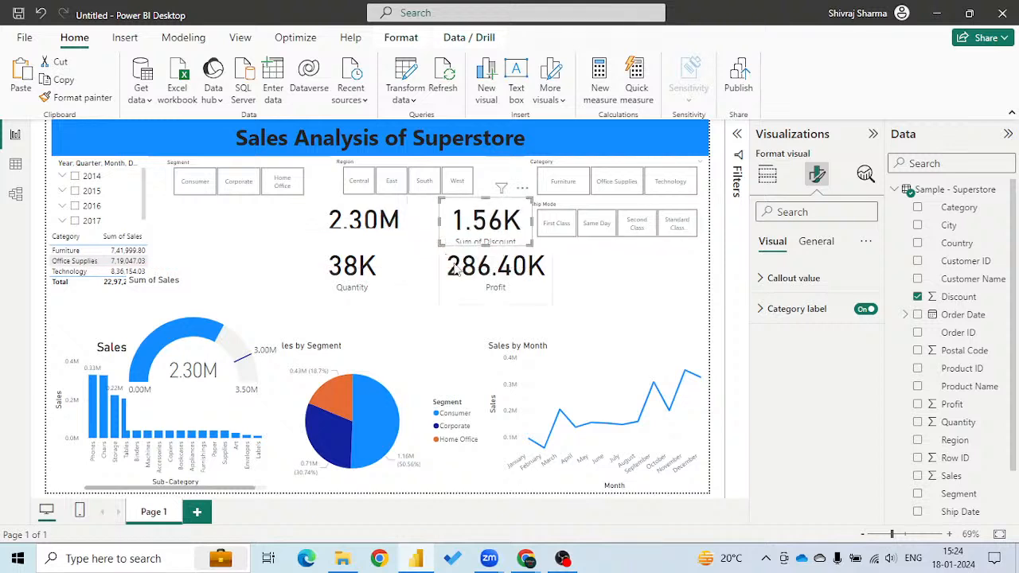
Lower the Profit and Quantity cards beneath the Sum of Discount and Sales cards, and make the upper two tall enough for their labels.
click(494, 292)
drag(493, 291, 494, 305)
click(487, 244)
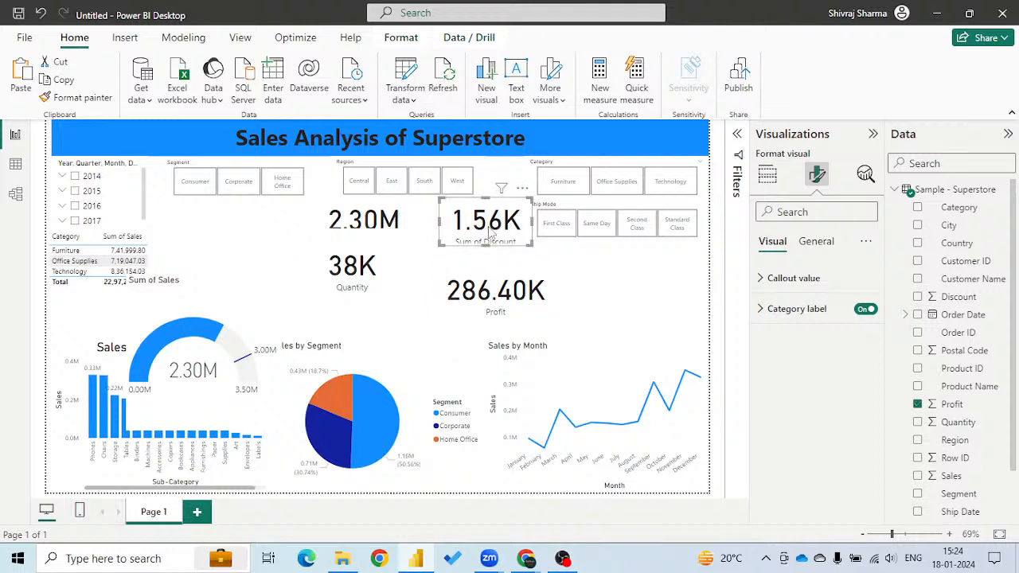
drag(368, 278, 379, 304)
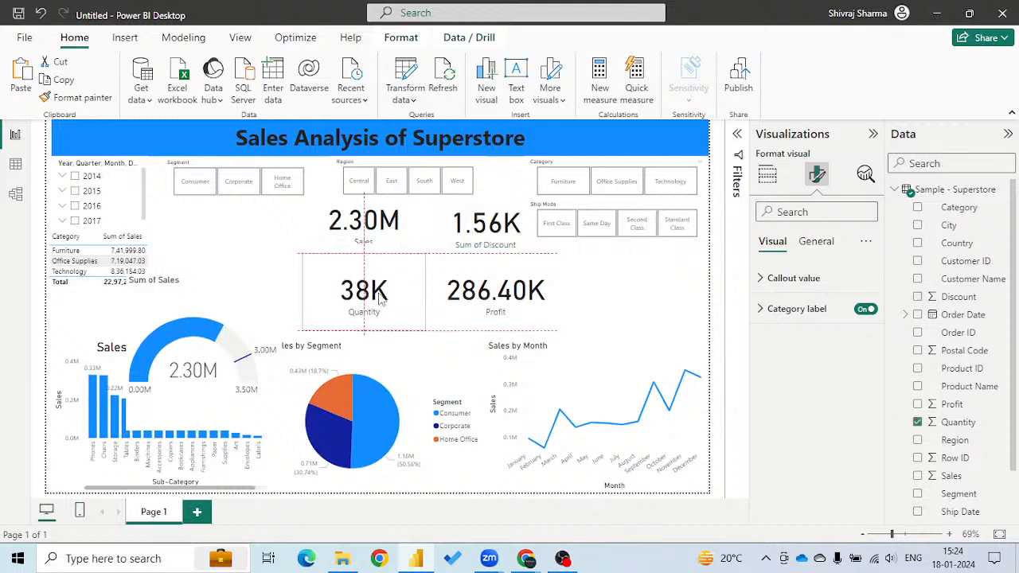
click(380, 231)
drag(363, 245, 363, 252)
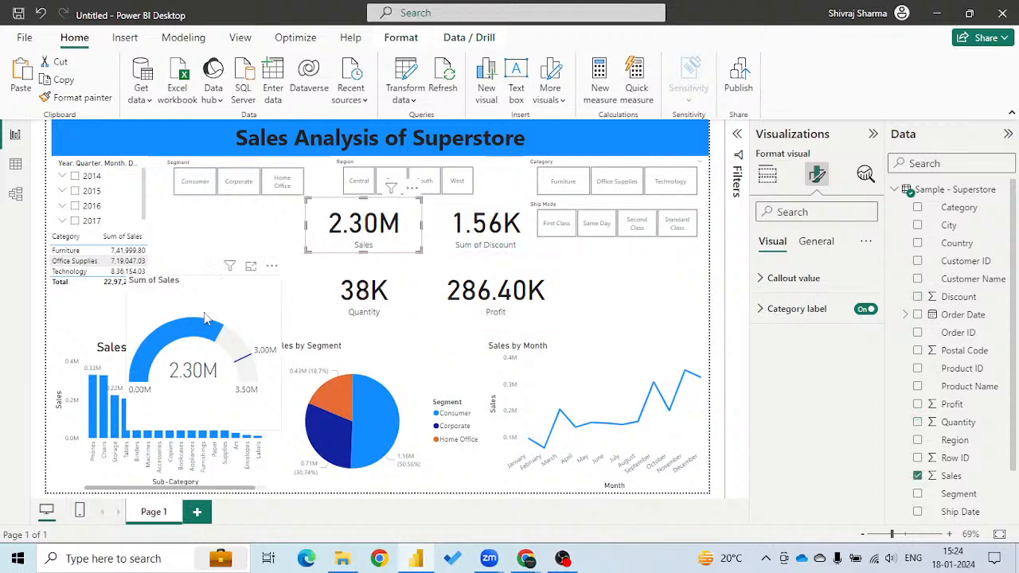
Fit the gauge at reduced height between the category table and the cards, and lower the table slightly beneath the Order Date slicer.
drag(185, 329, 221, 257)
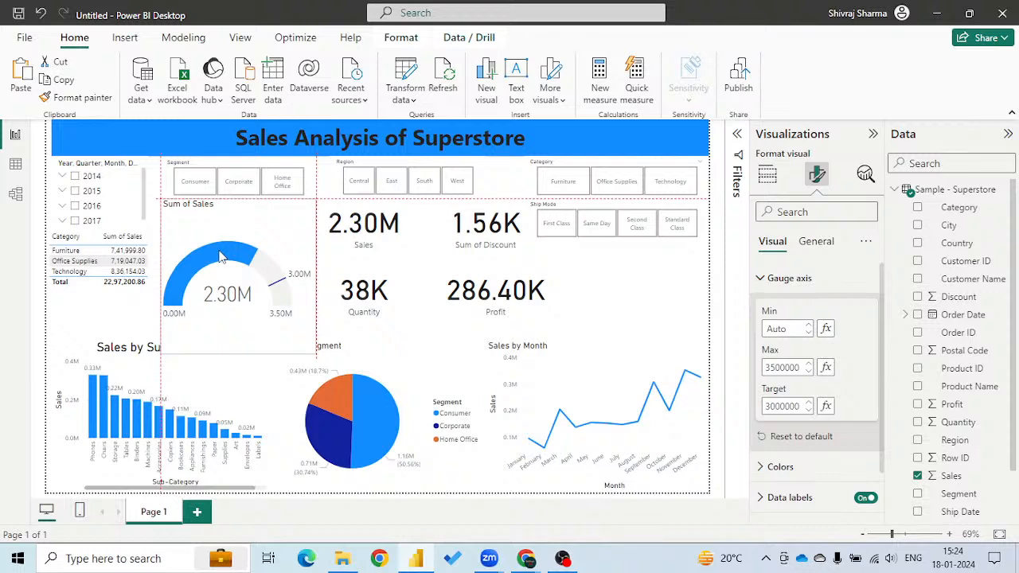
drag(237, 354, 256, 311)
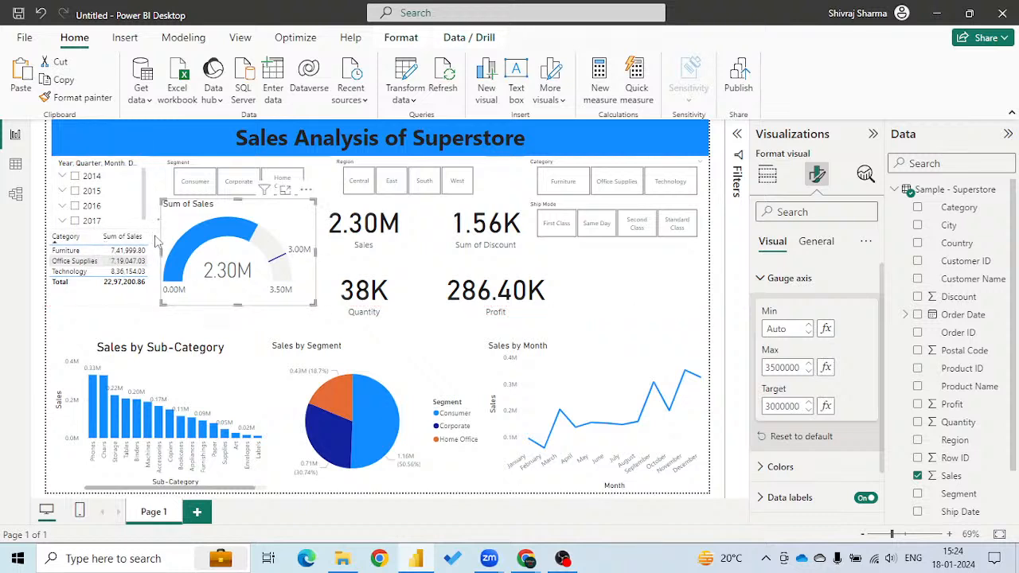
click(147, 234)
drag(153, 241, 150, 244)
drag(172, 280, 152, 286)
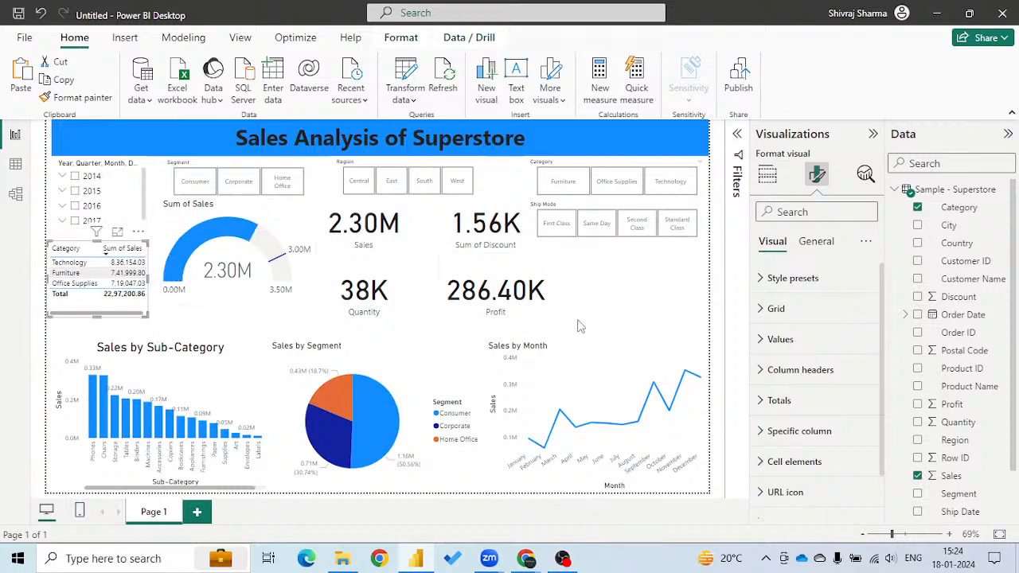
Make the Ship Mode slicer narrower and taller so its tiles form a two-by-two grid, and centre it beneath the Category slicer.
click(608, 301)
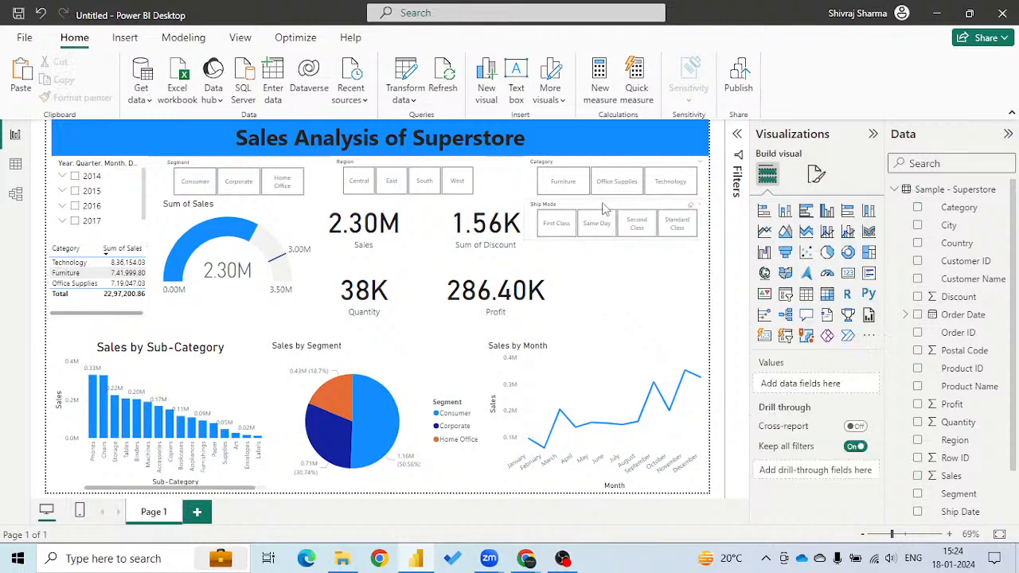
click(533, 227)
drag(526, 220, 599, 221)
drag(651, 241, 650, 334)
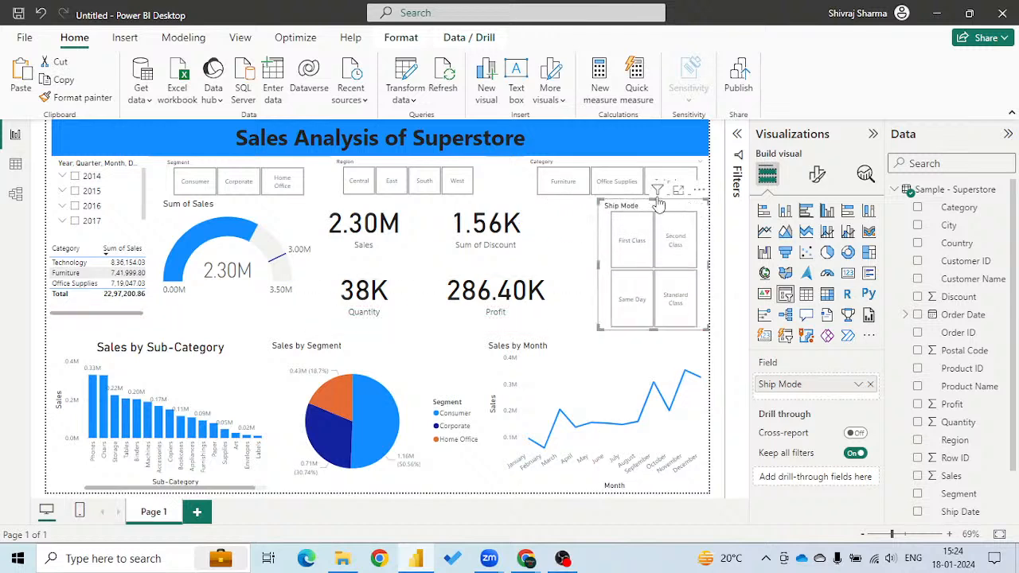
drag(664, 212, 637, 215)
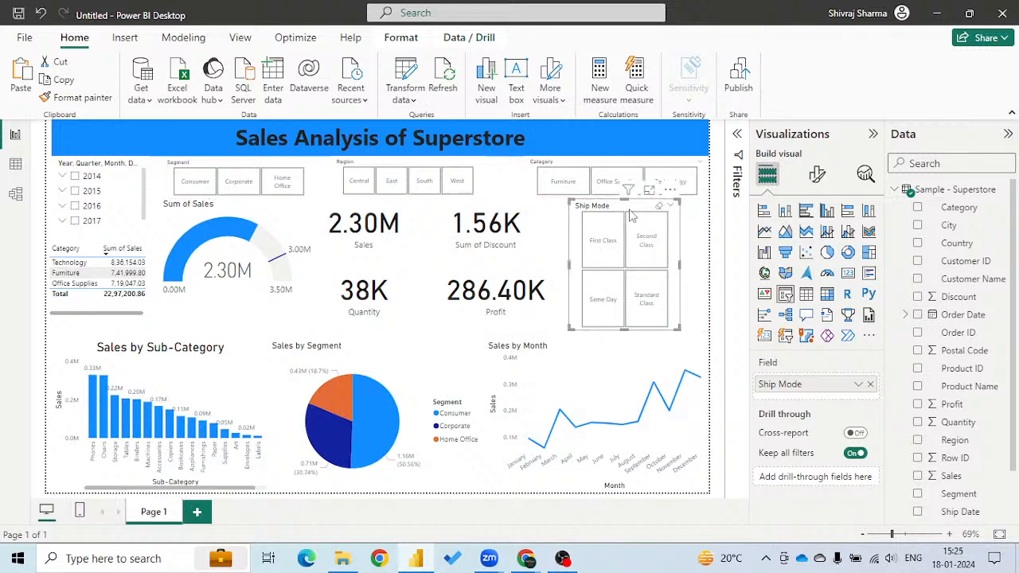
click(723, 257)
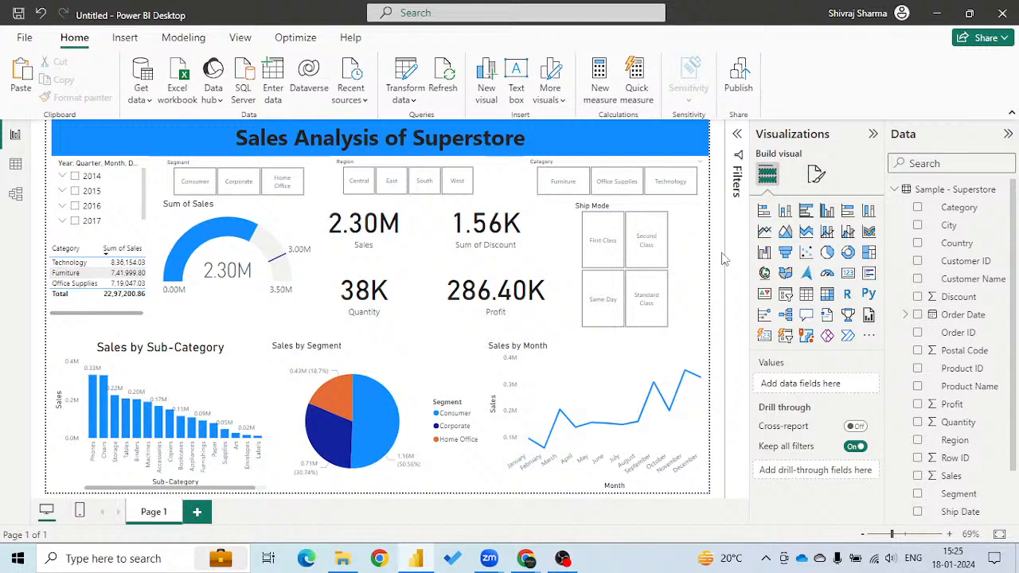
Save the report to the Desktop as a Power BI file named "first dashboard".
click(23, 38)
click(38, 137)
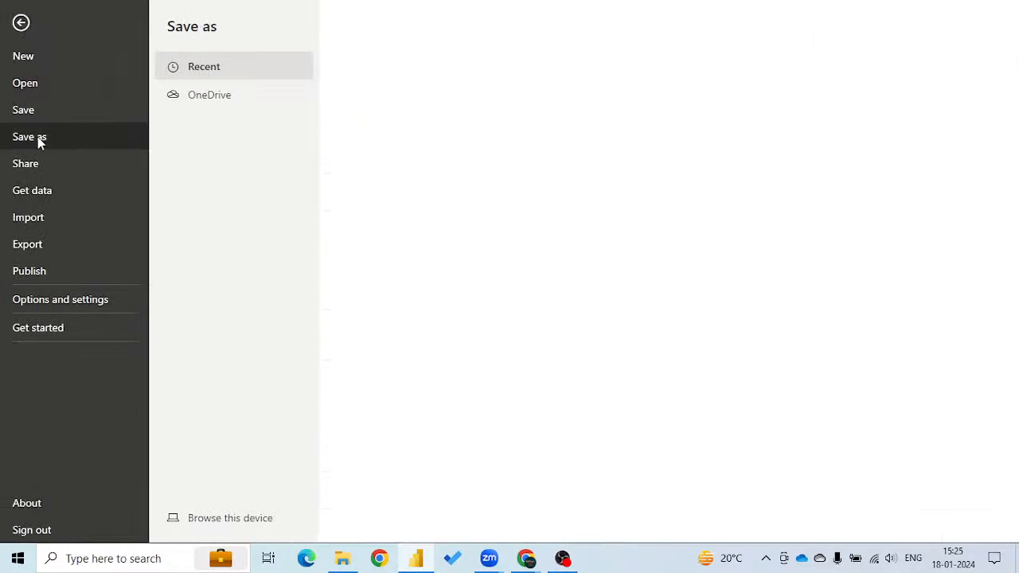
click(217, 518)
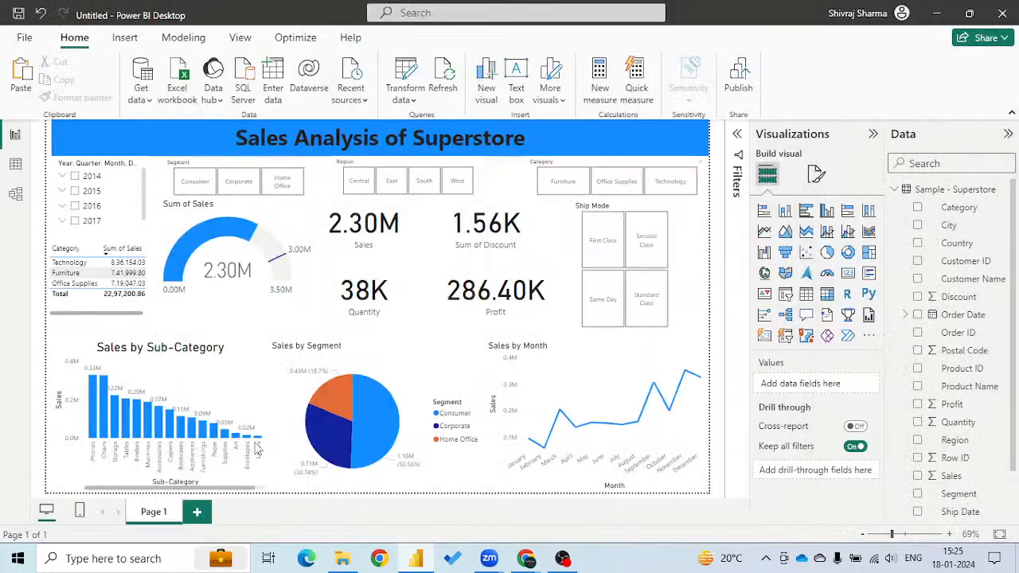
scroll(60, 207, down, 1)
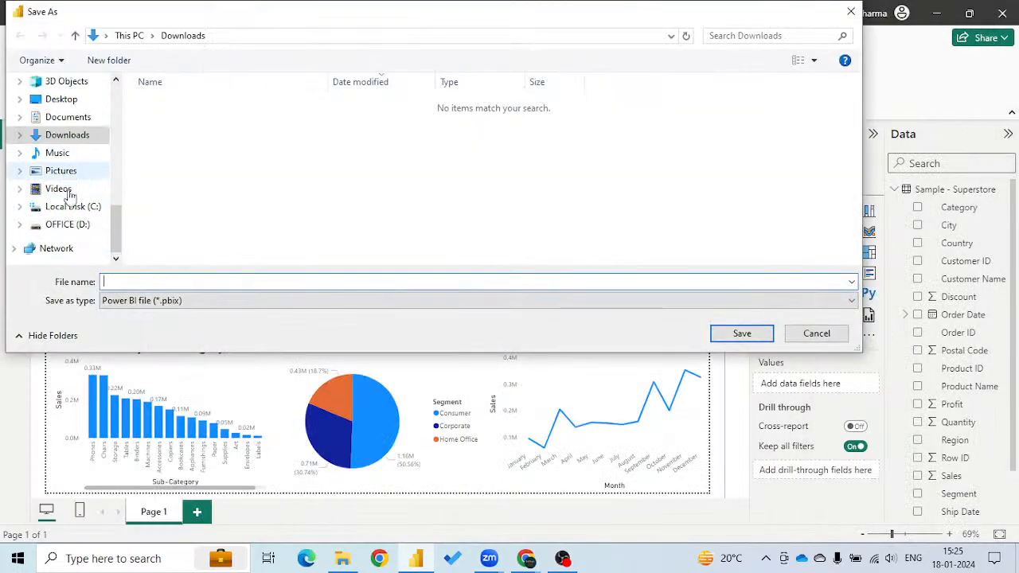
scroll(63, 199, up, 3)
click(62, 184)
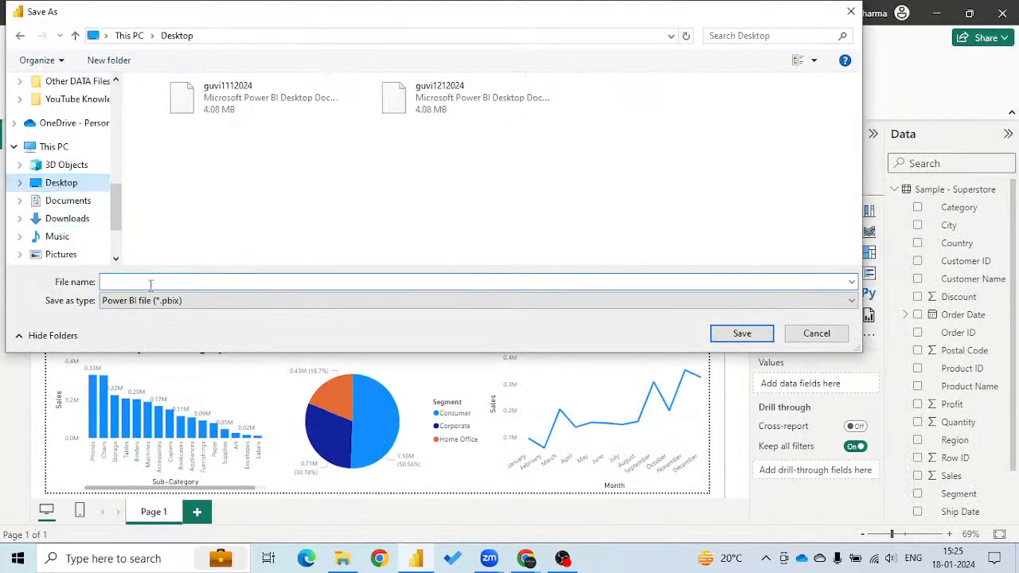
click(139, 281)
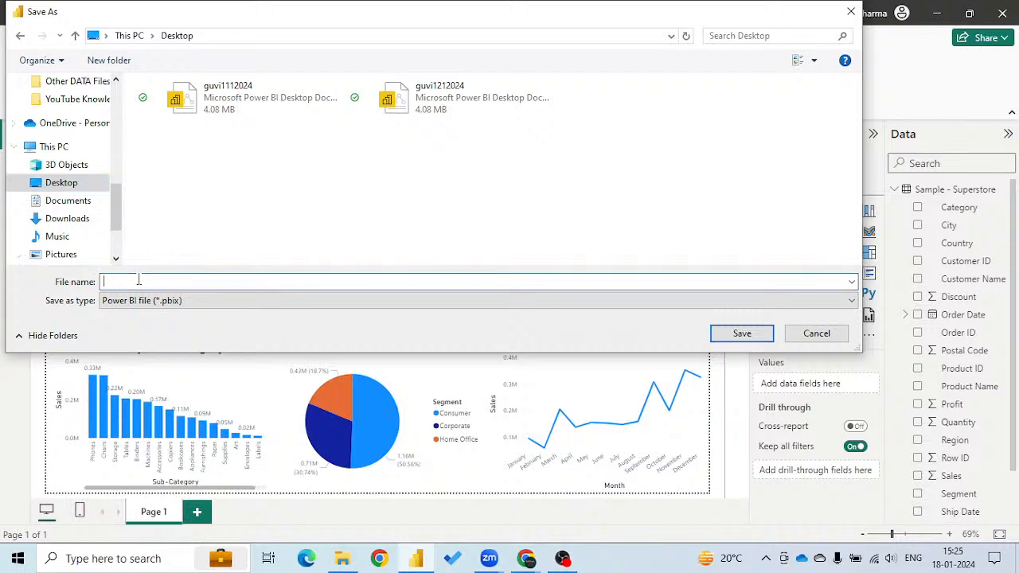
text(first dashboard)
click(741, 333)
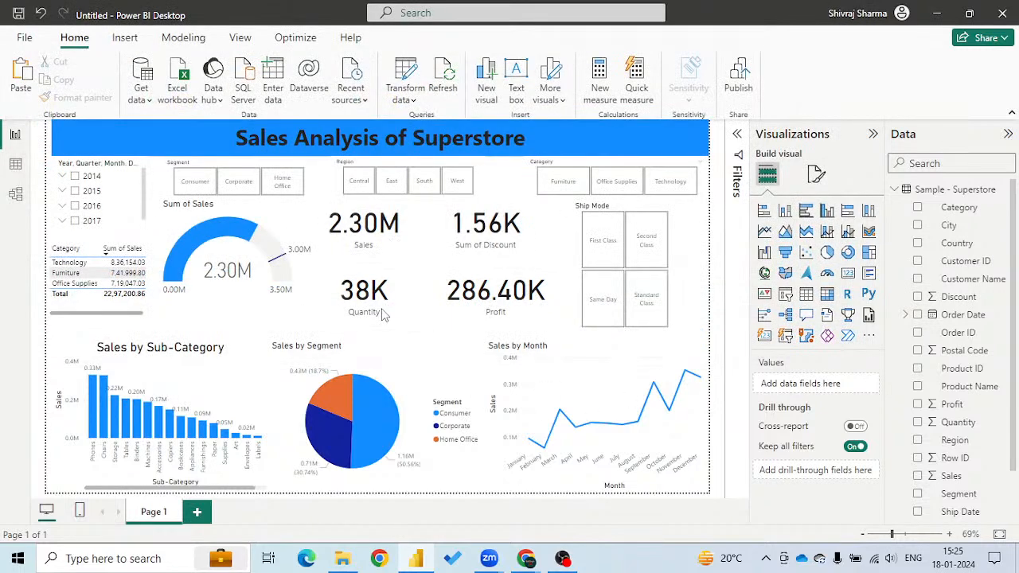